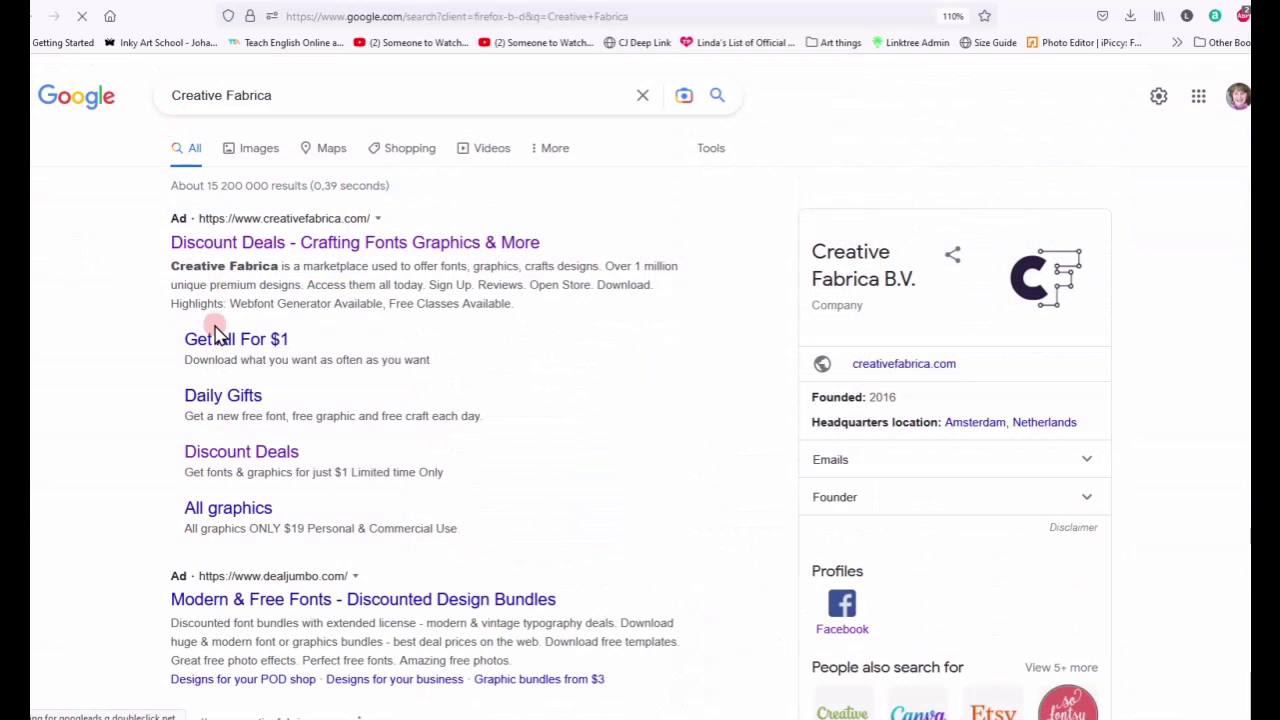
pyautogui.click(237, 251)
pyautogui.click(237, 251)
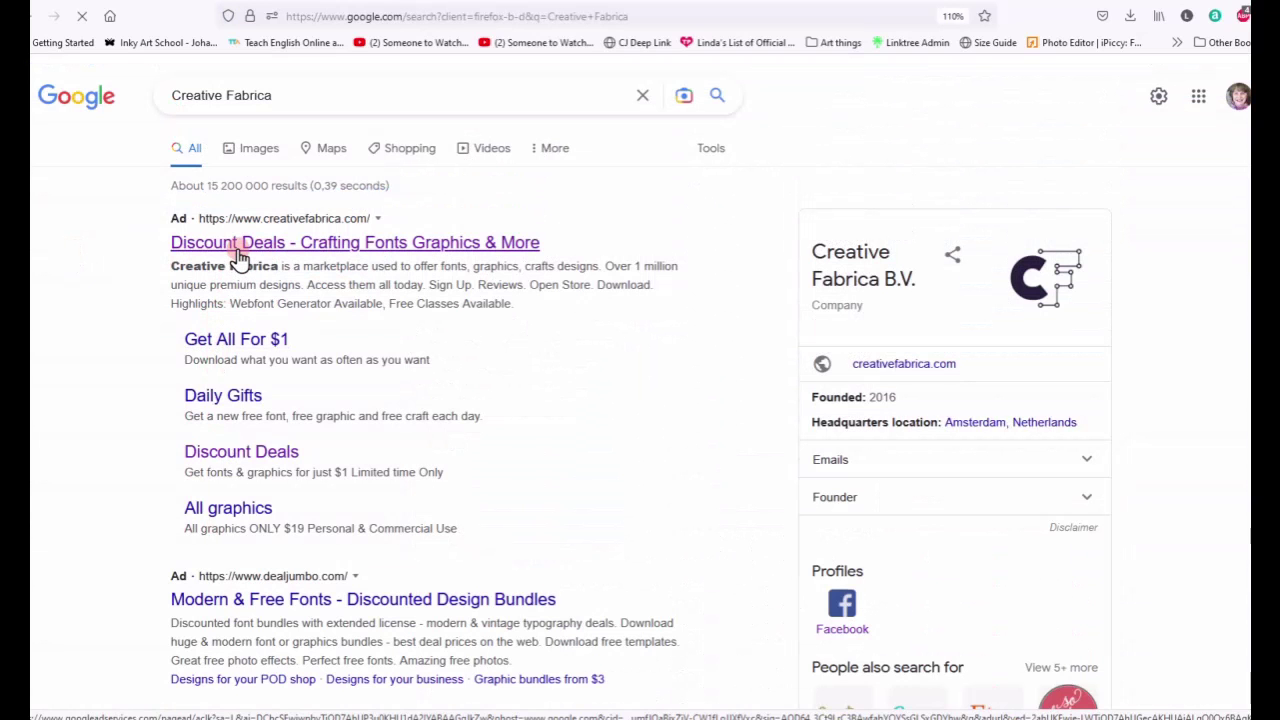
pyautogui.moveTo(250, 195)
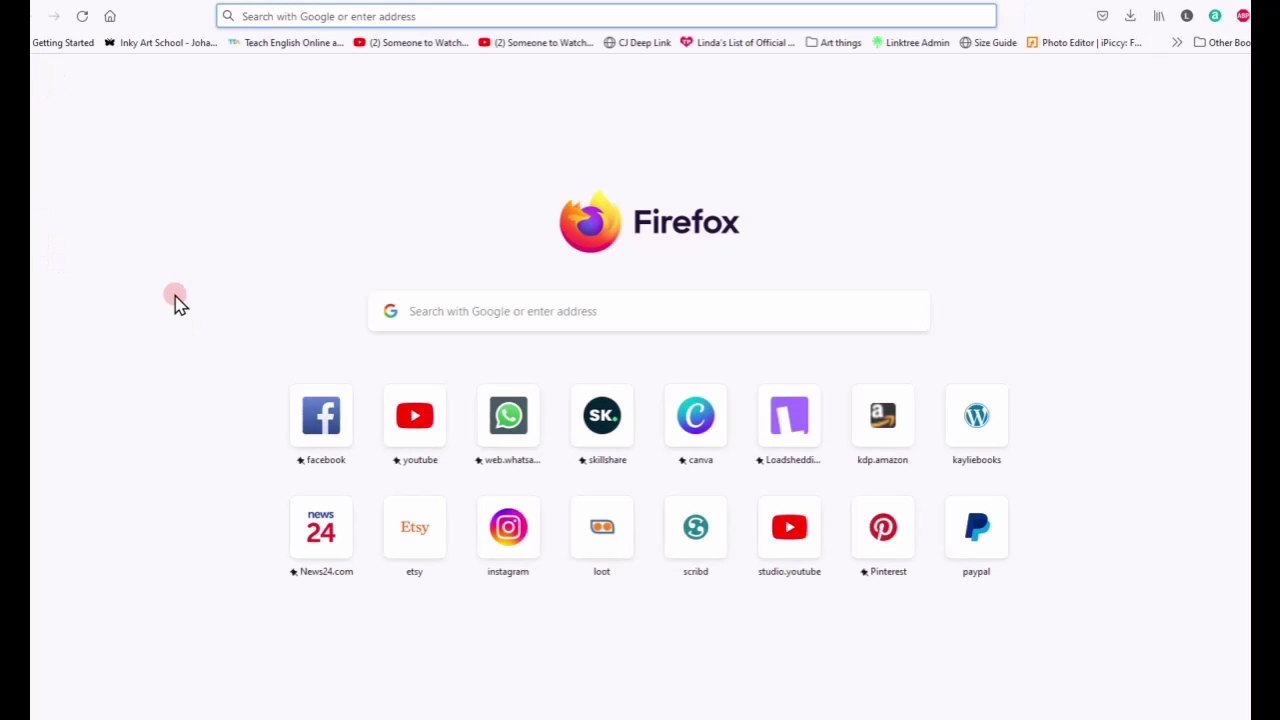
# Step: Search Google for Creative Fabrica and open the creativefabrica.com site from the results
pyautogui.click(420, 313)
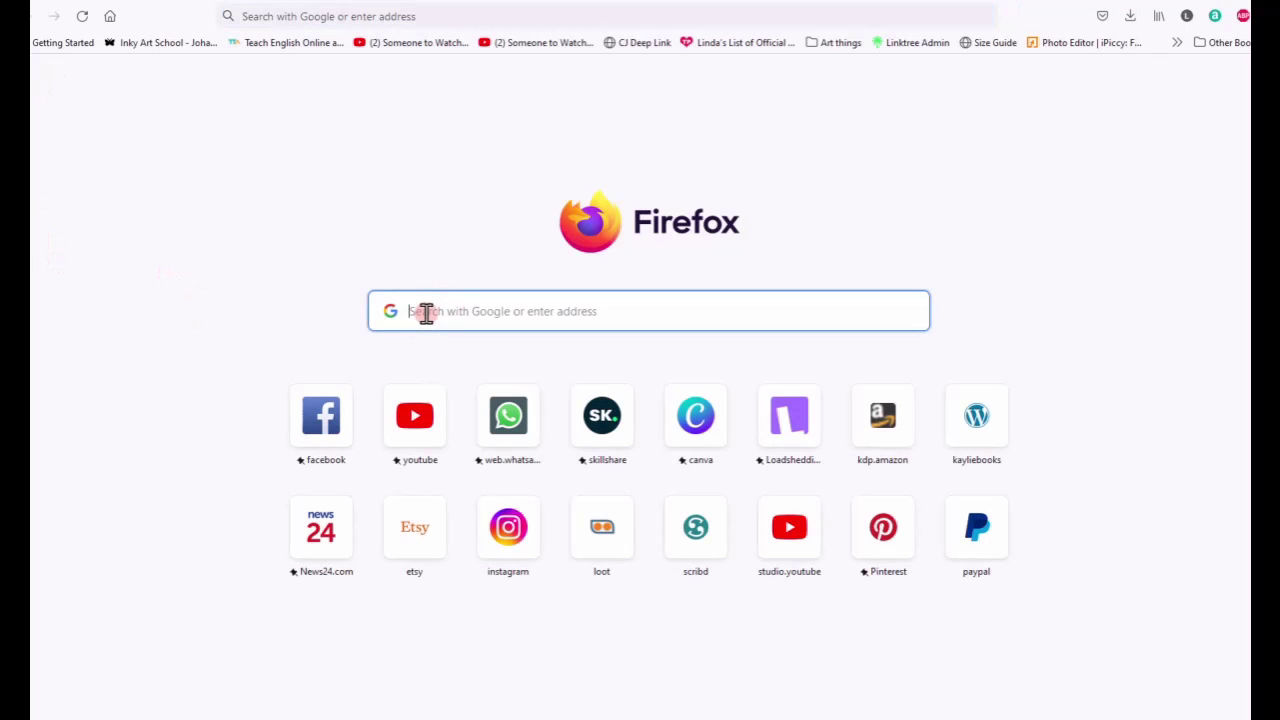
pyautogui.write('creative Fab')
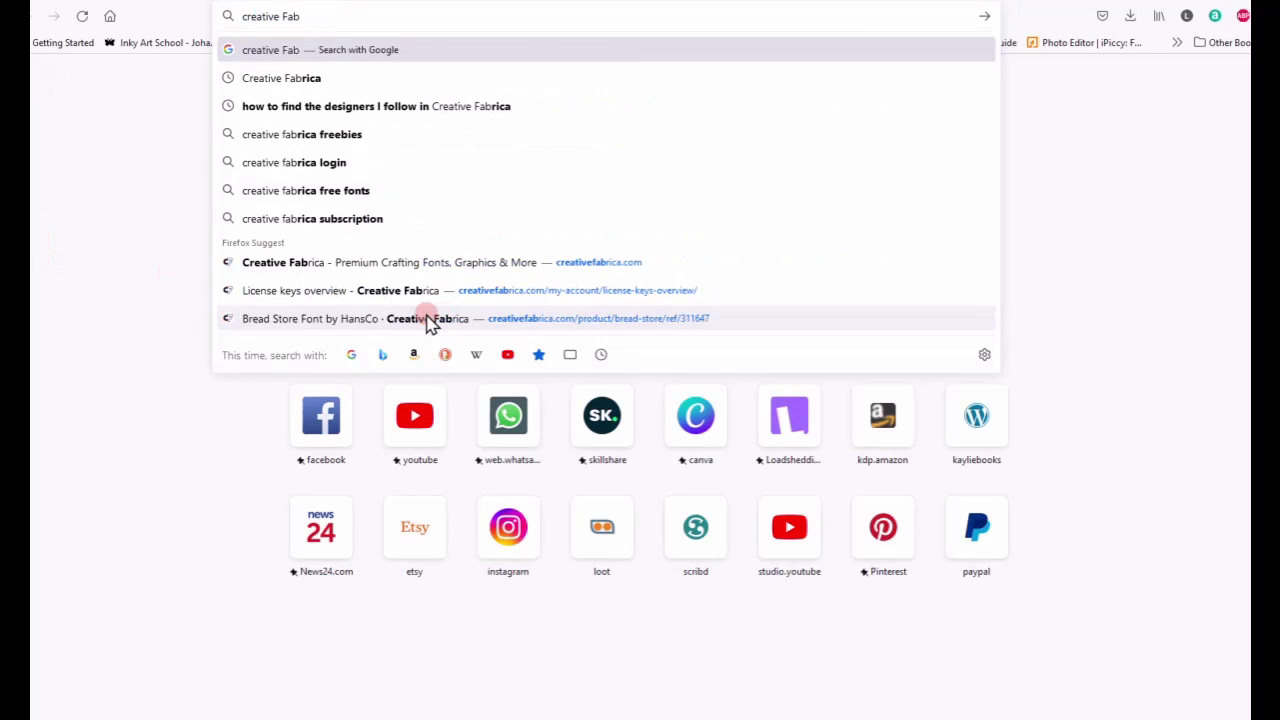
pyautogui.click(290, 80)
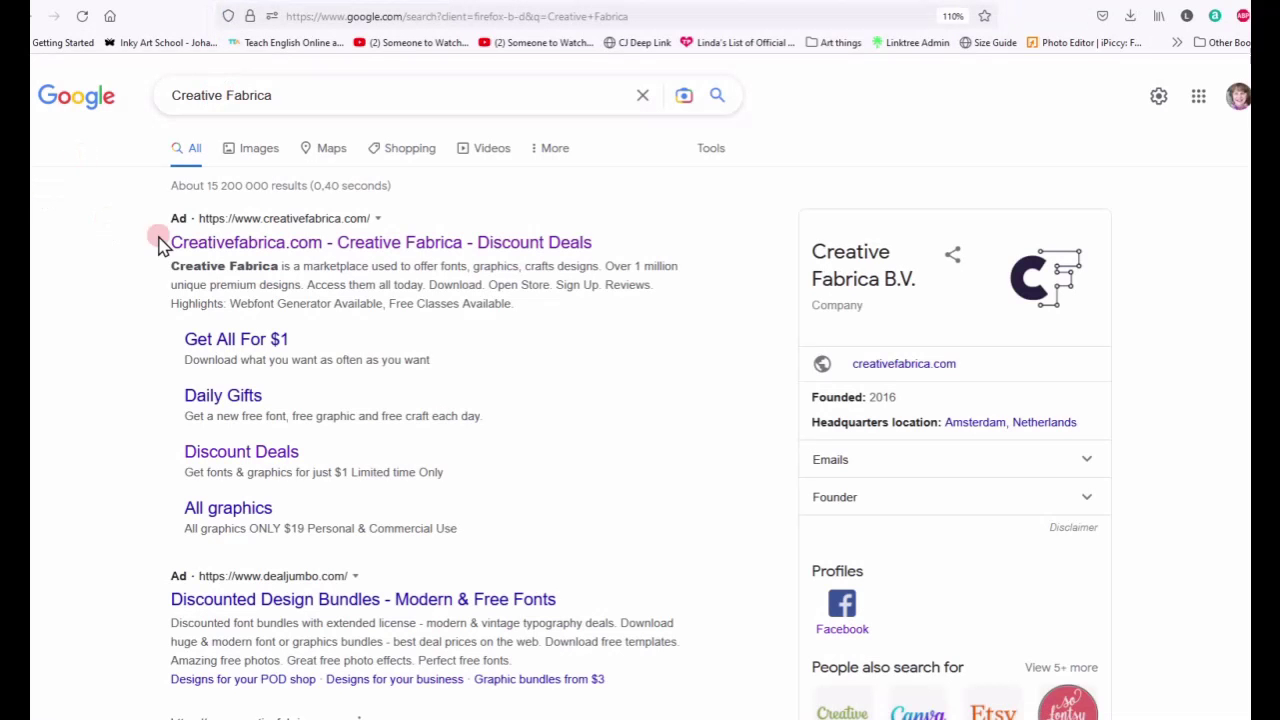
pyautogui.click(212, 247)
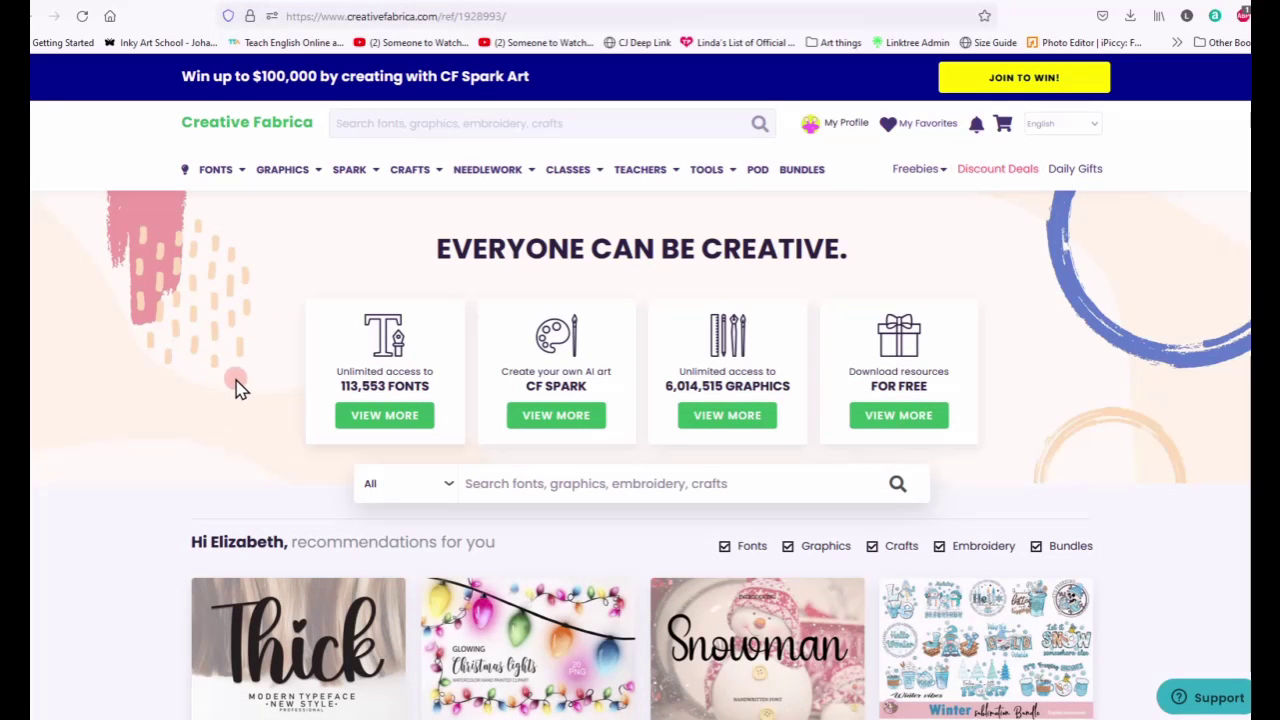
# Step: Open the CF Spark overview page from the Creative Fabrica home page
pyautogui.scroll(-1, 239, 384)
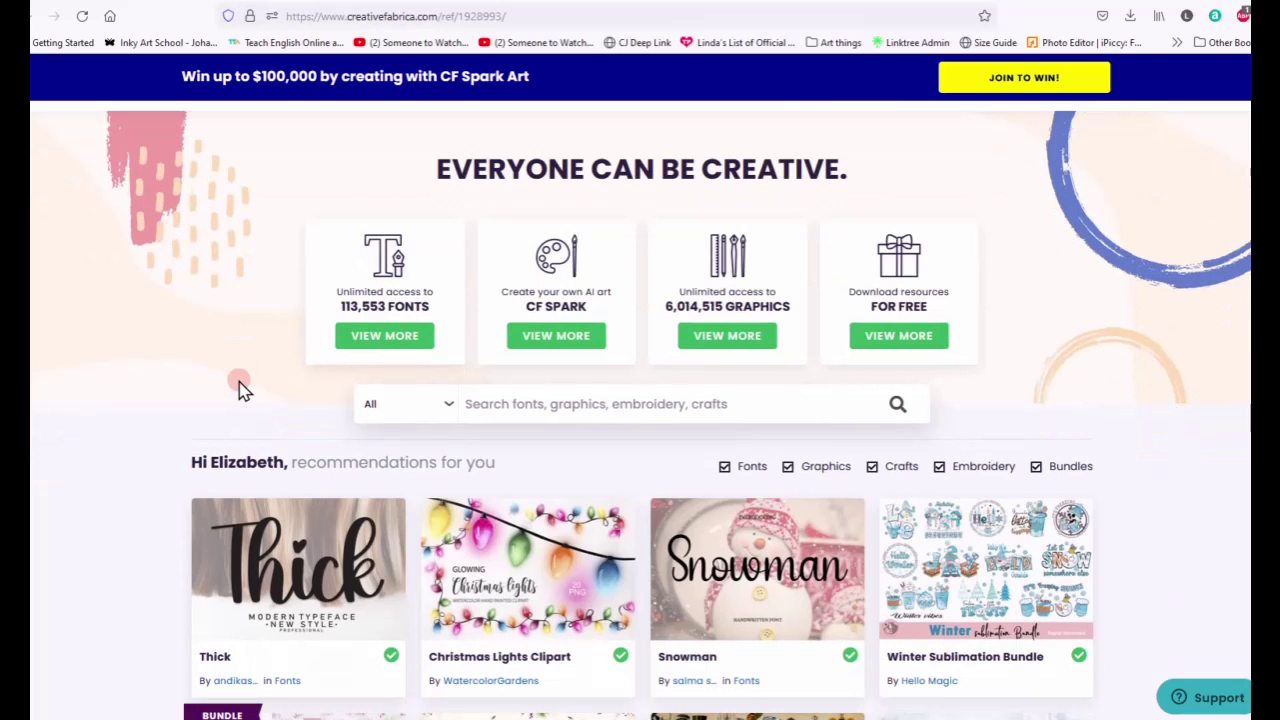
pyautogui.scroll(1, 239, 384)
pyautogui.moveTo(350, 178)
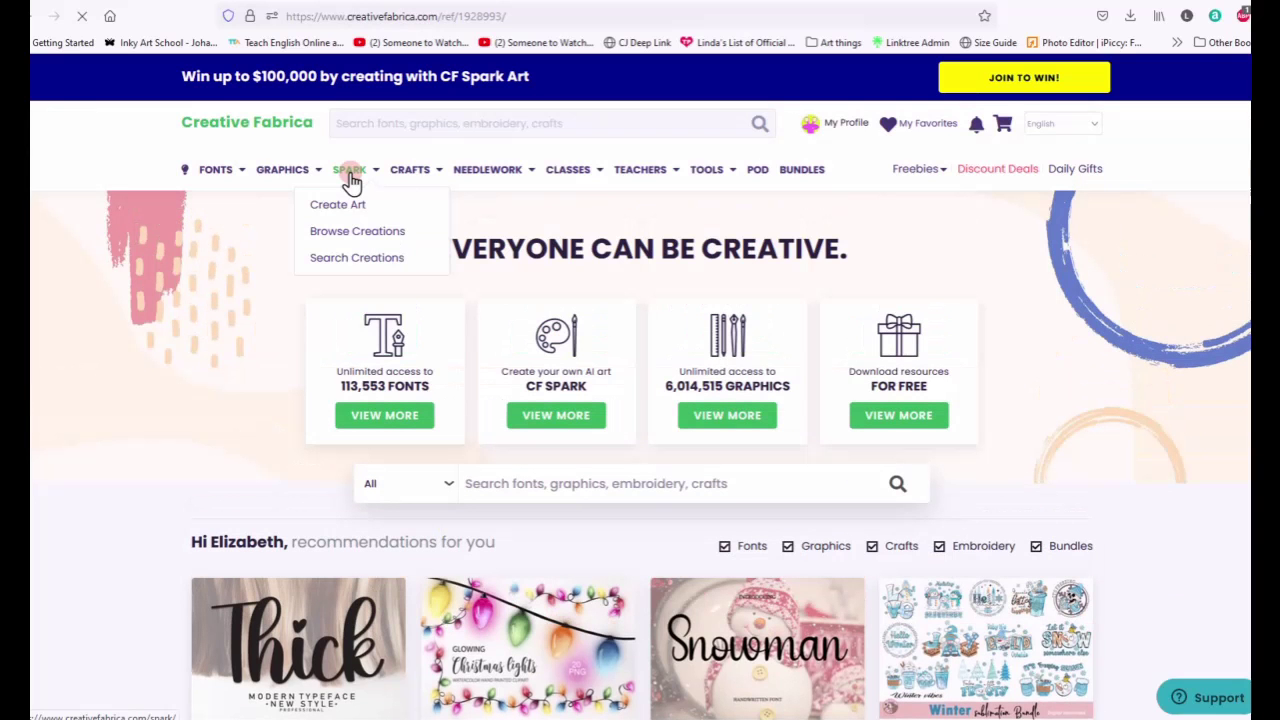
pyautogui.click(350, 178)
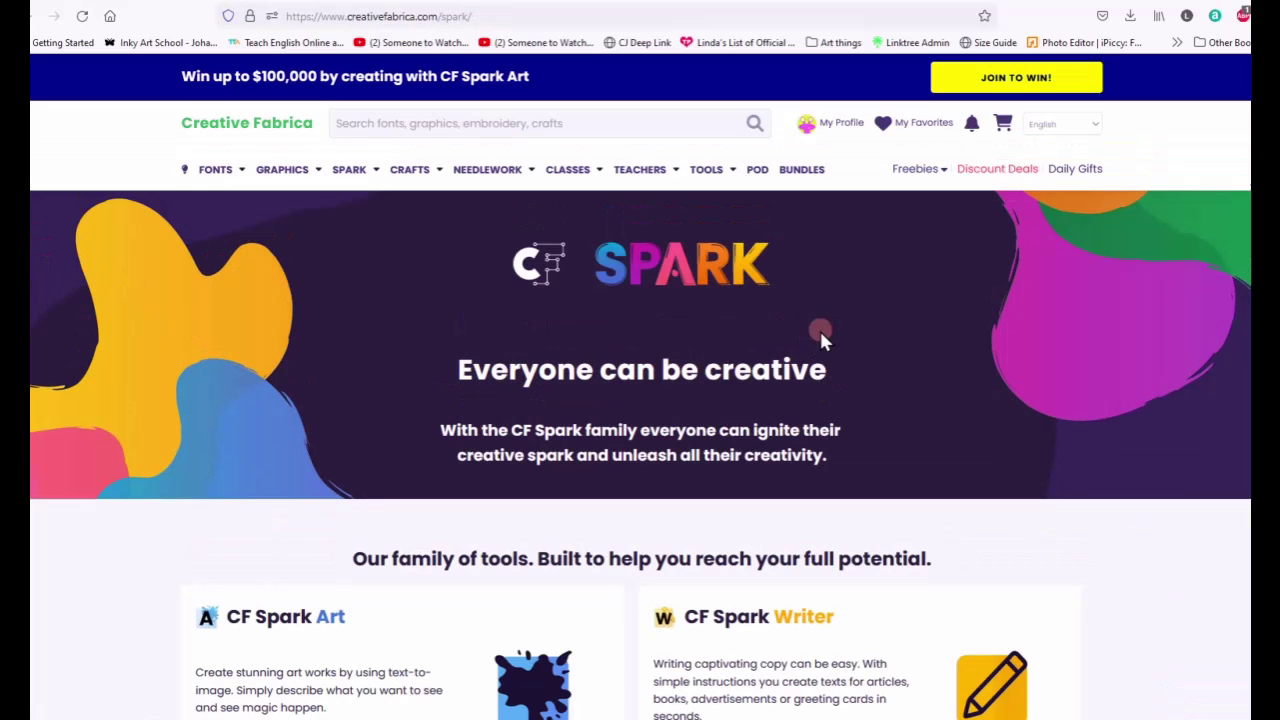
# Step: Look over the CF Spark tools and open the AI art gallery made by the community
pyautogui.scroll(-4, 837, 366)
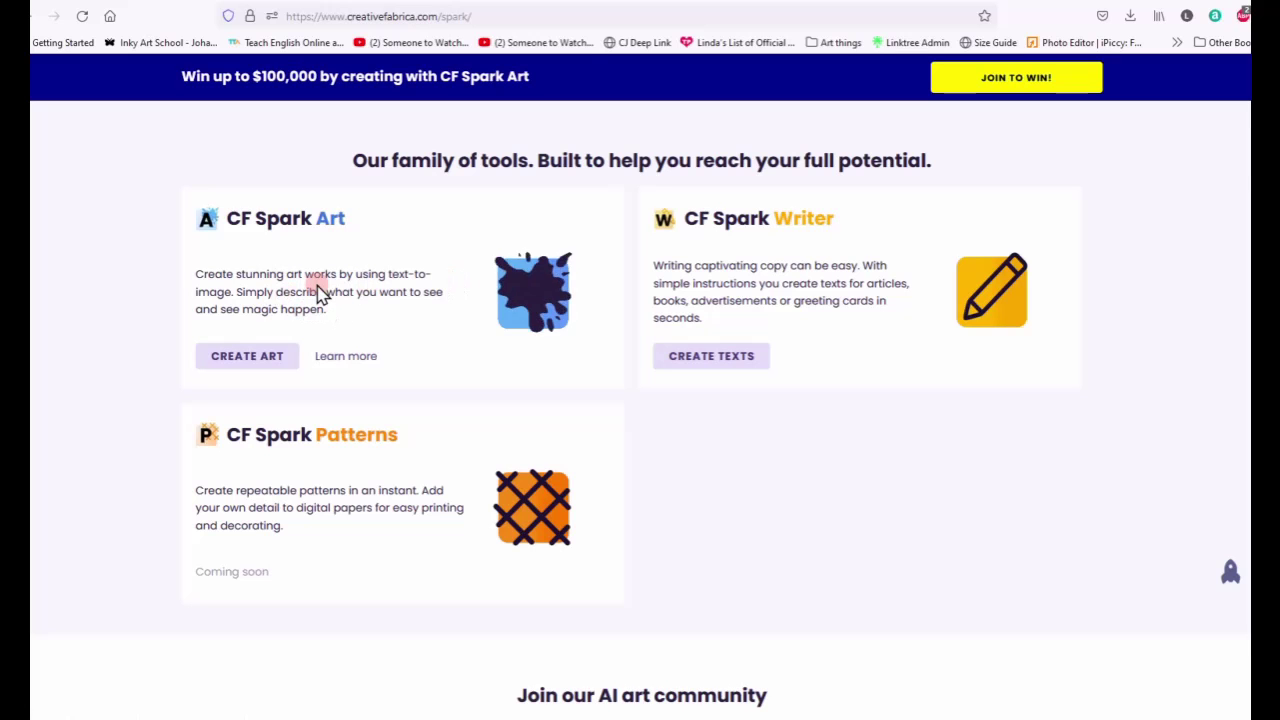
pyautogui.scroll(-3, 460, 485)
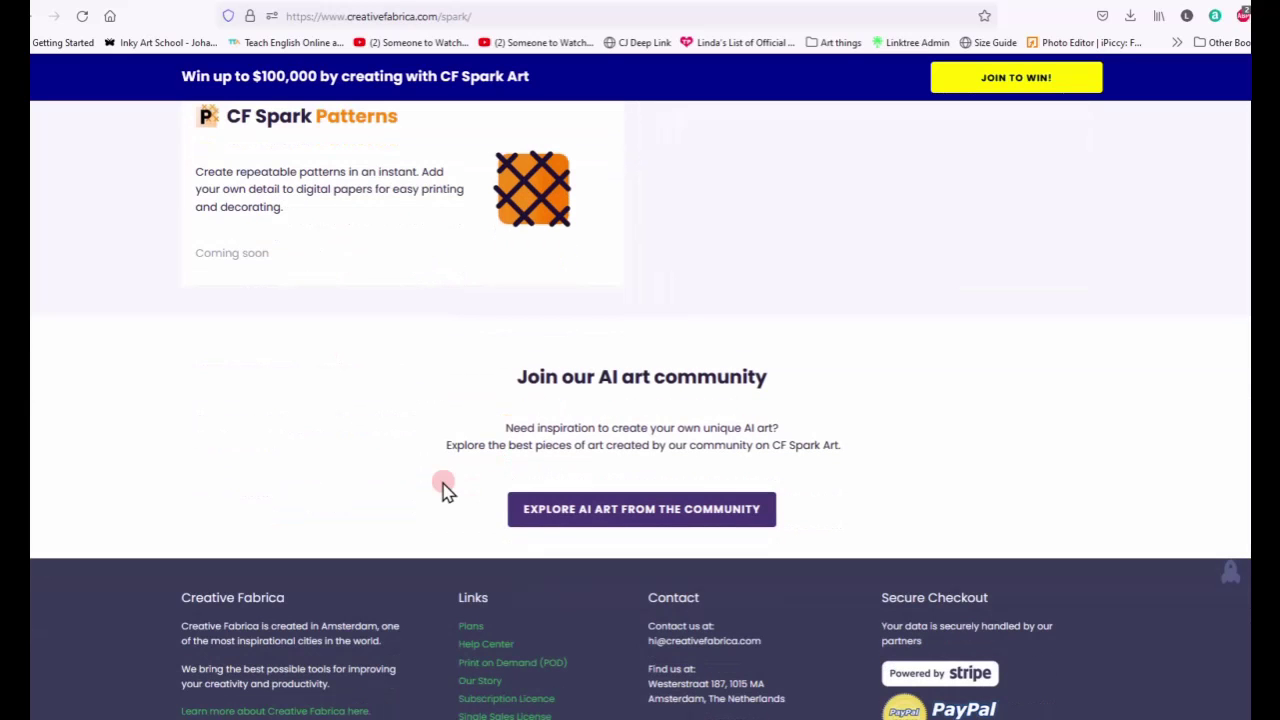
pyautogui.click(573, 518)
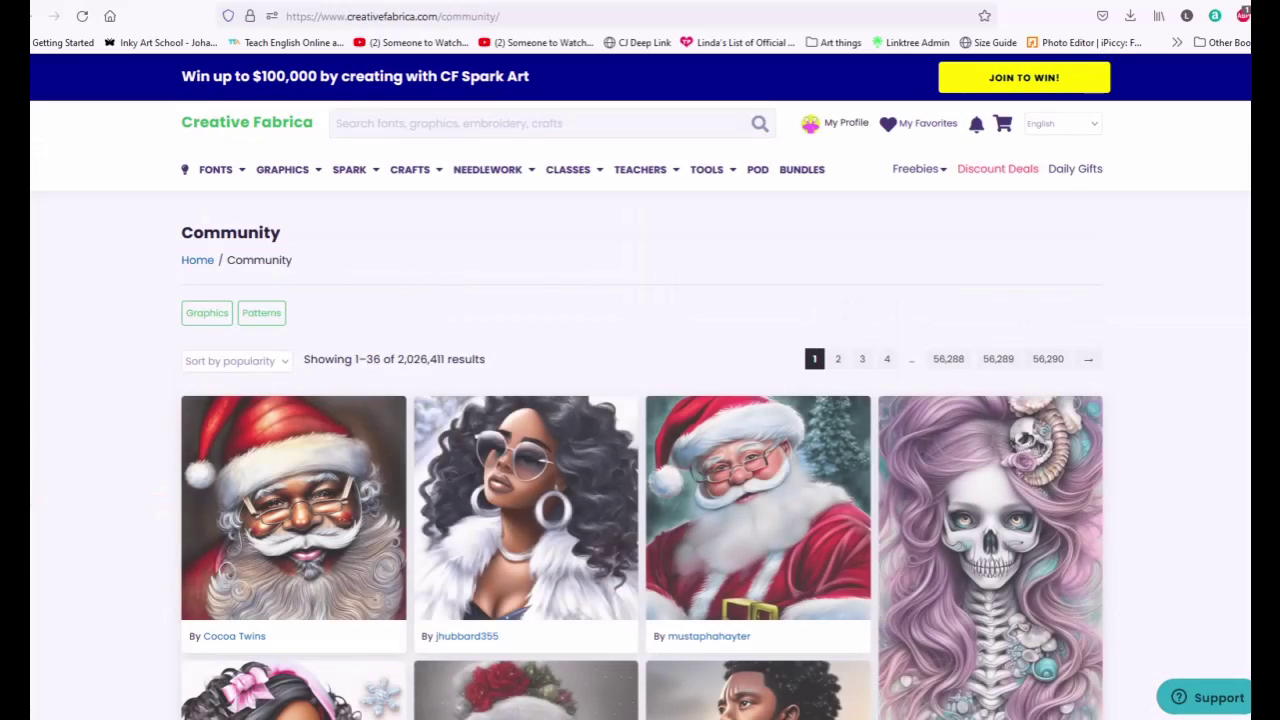
# Step: Browse the community gallery's most popular AI artworks and check which of them share their prompts
pyautogui.scroll(-3, 640, 450)
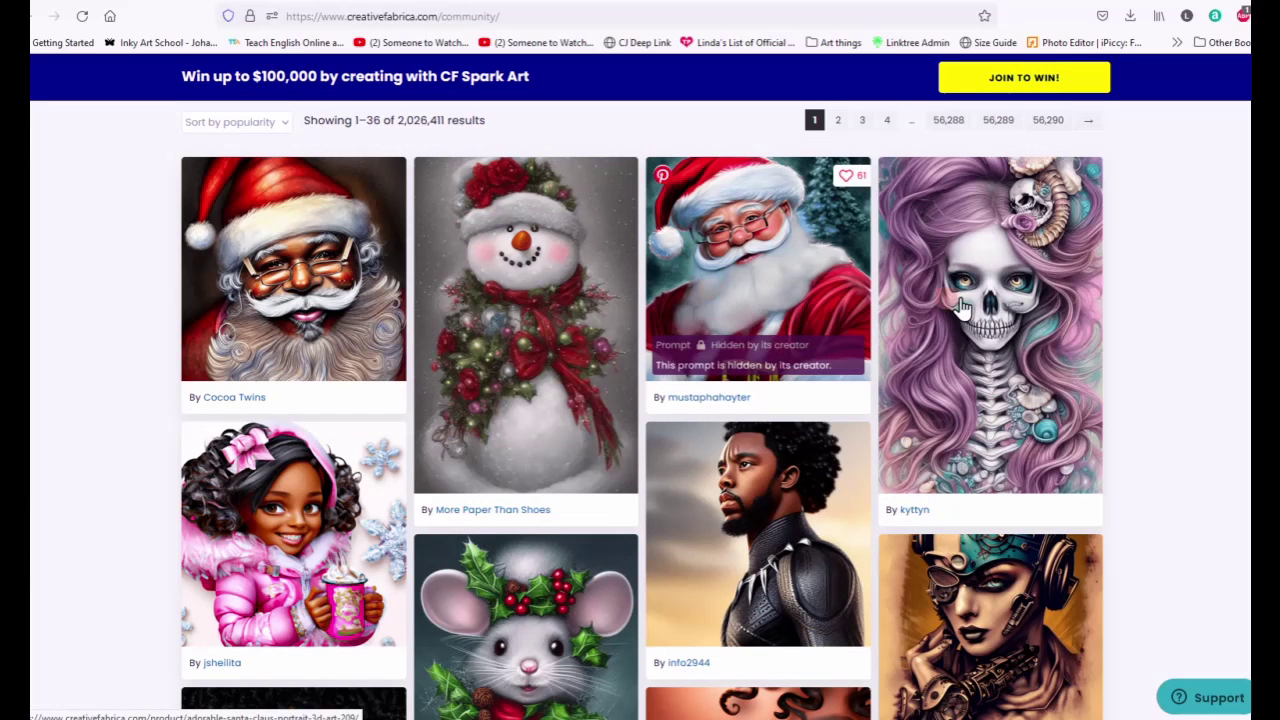
pyautogui.scroll(-2, 1008, 297)
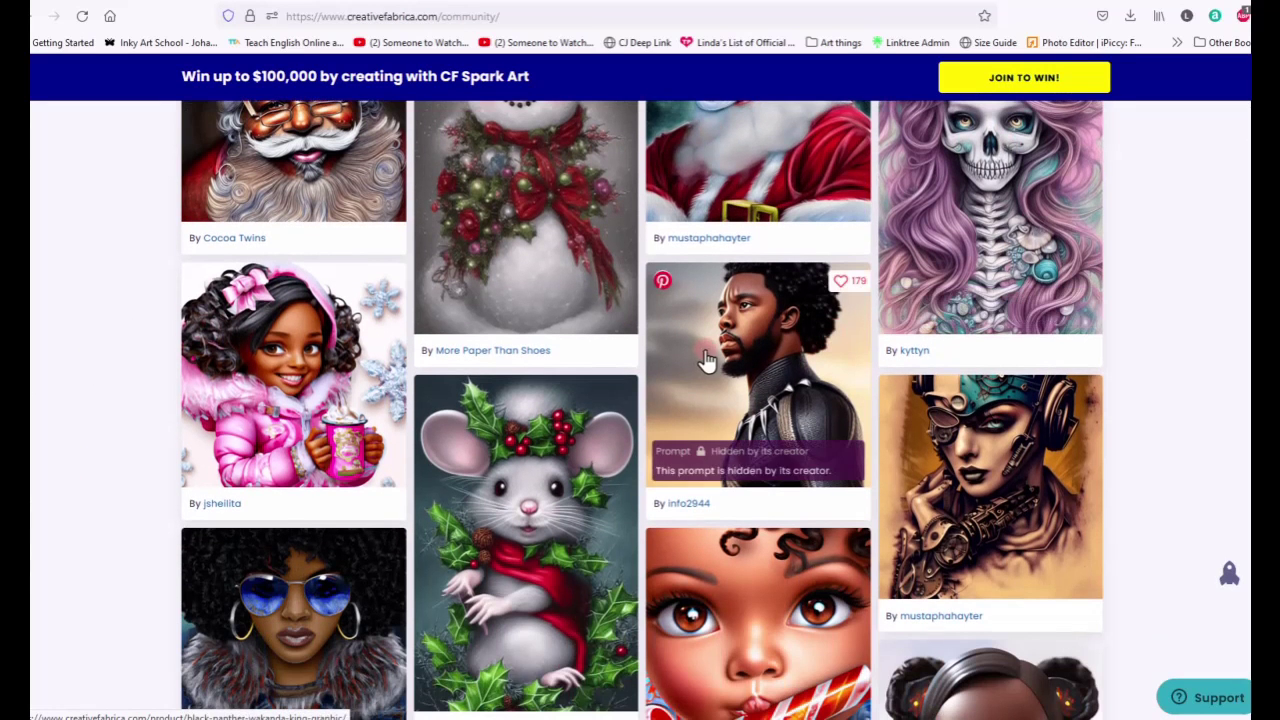
pyautogui.scroll(-2, 540, 525)
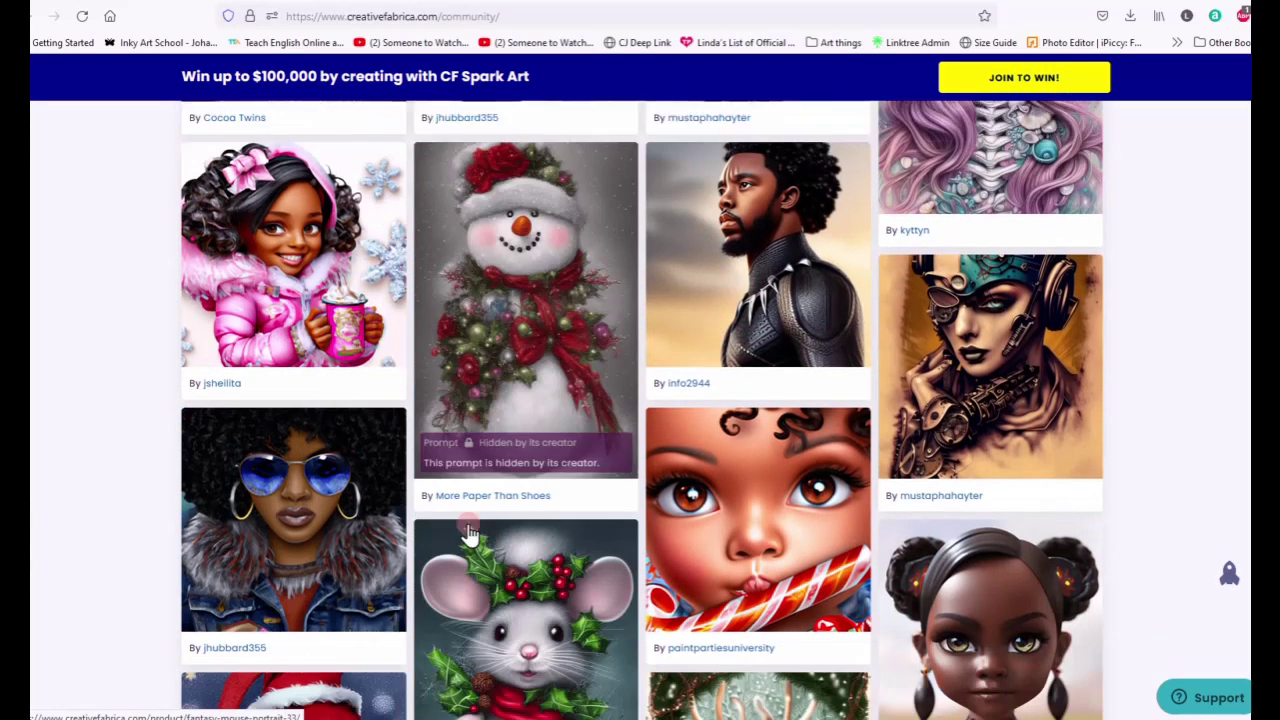
pyautogui.scroll(-3, 290, 485)
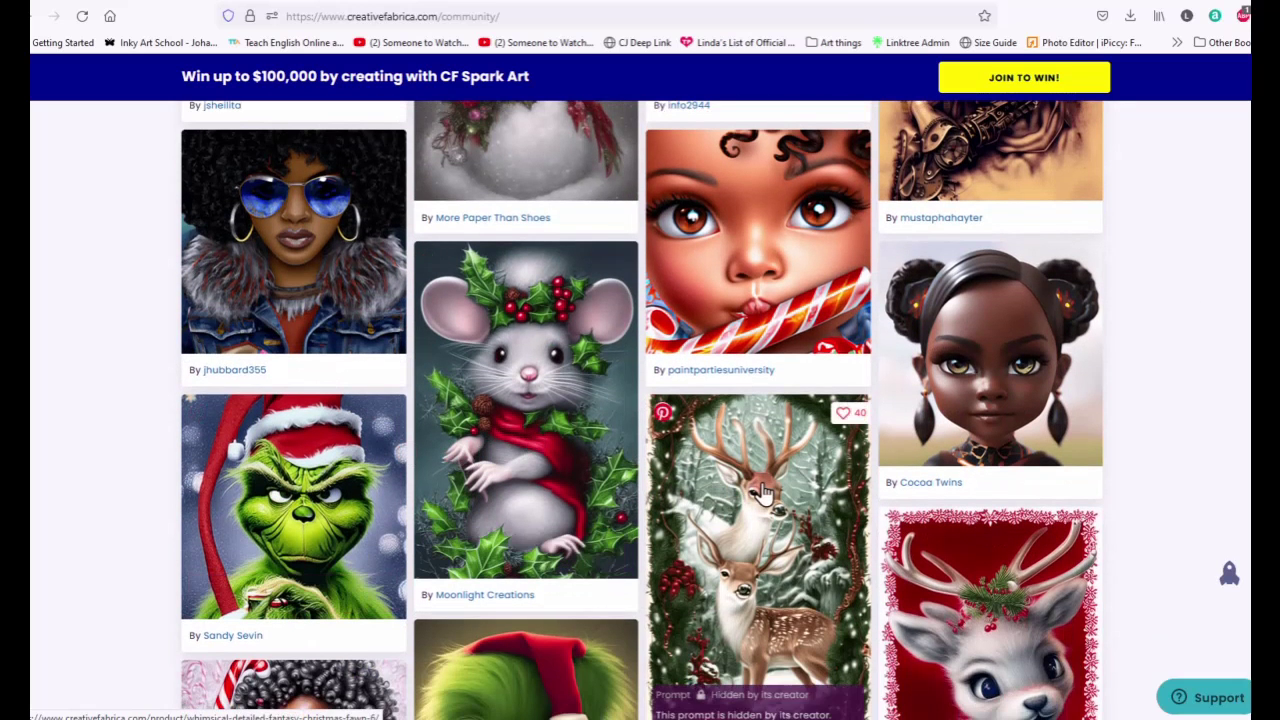
pyautogui.scroll(-3, 770, 470)
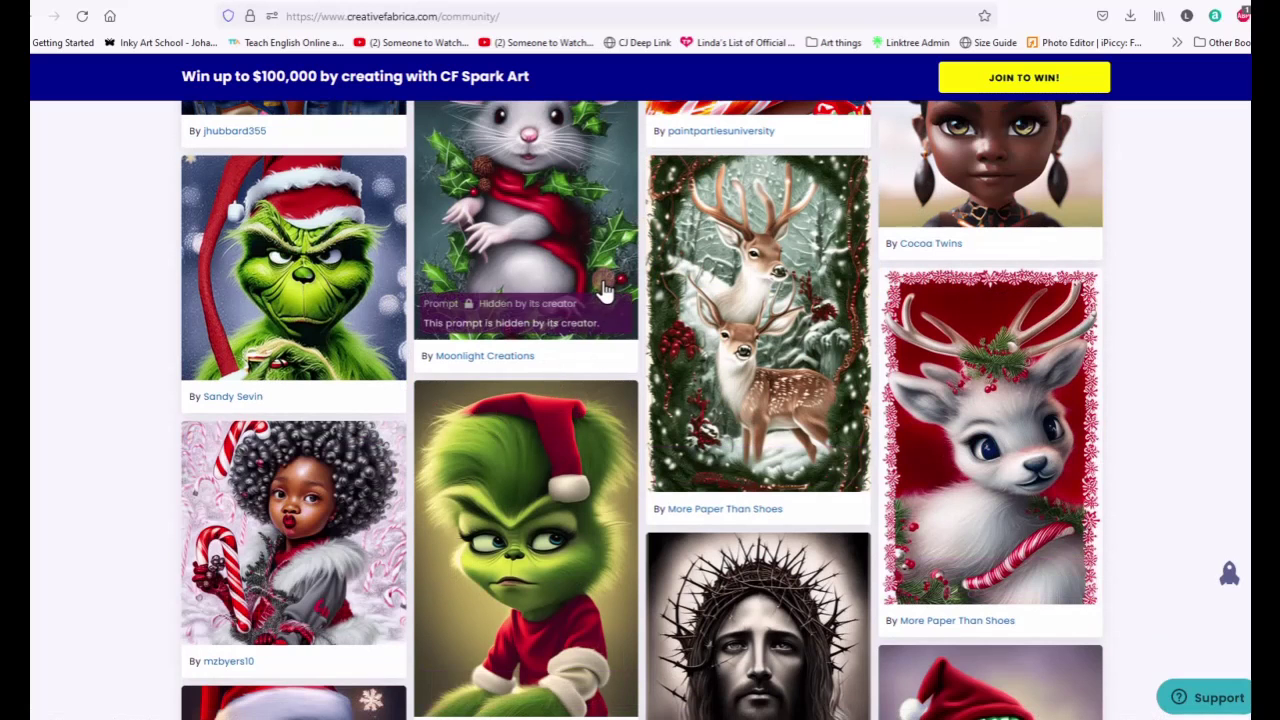
pyautogui.scroll(10, 604, 290)
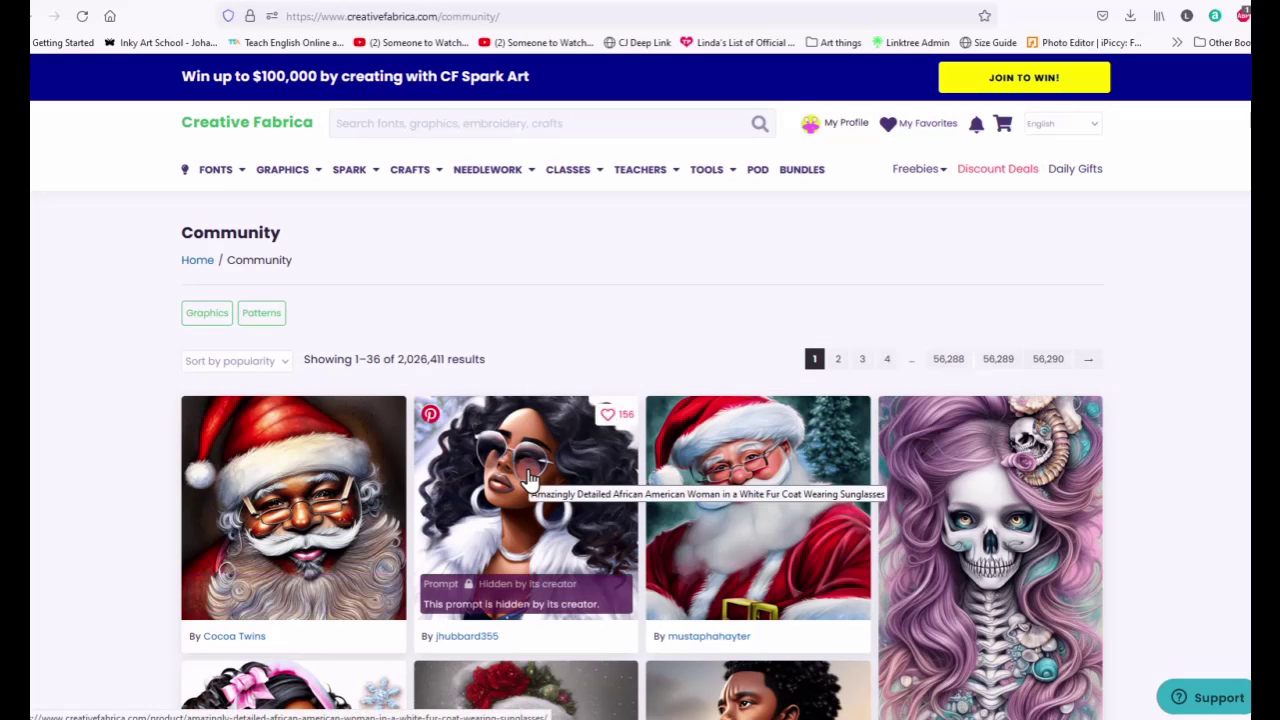
pyautogui.scroll(-6, 530, 480)
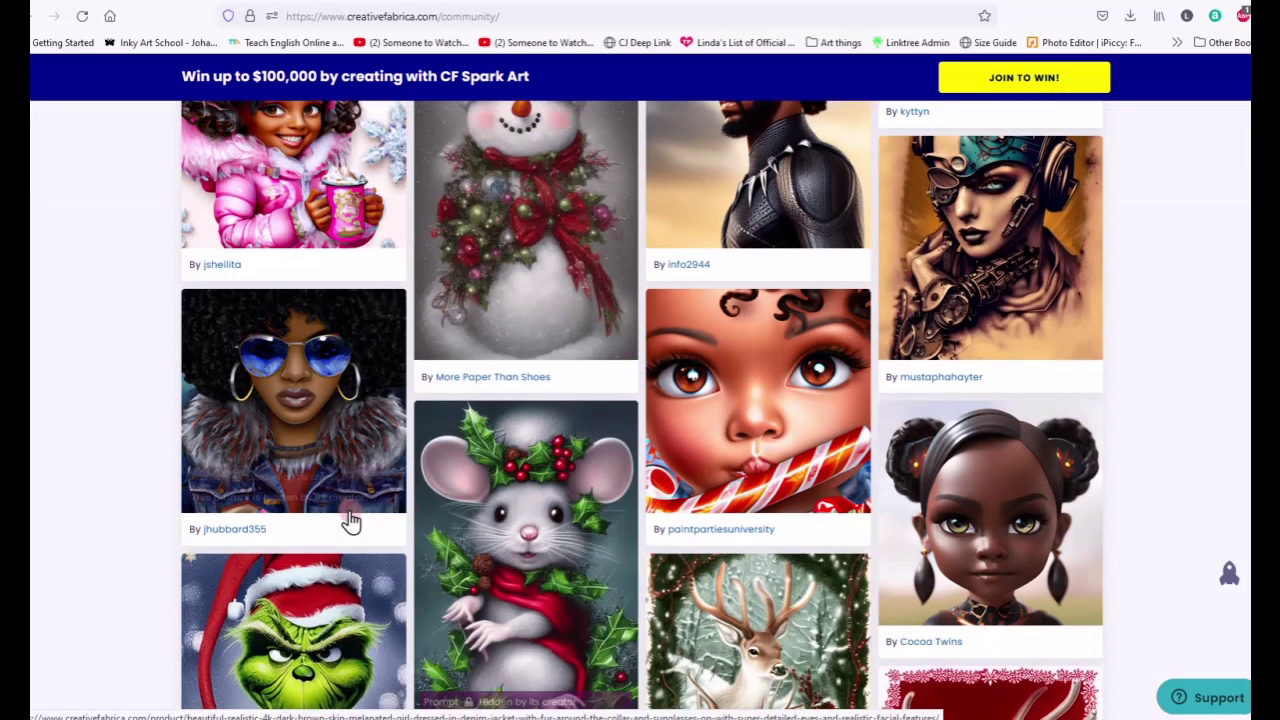
pyautogui.scroll(-3, 280, 450)
pyautogui.scroll(-1, 280, 450)
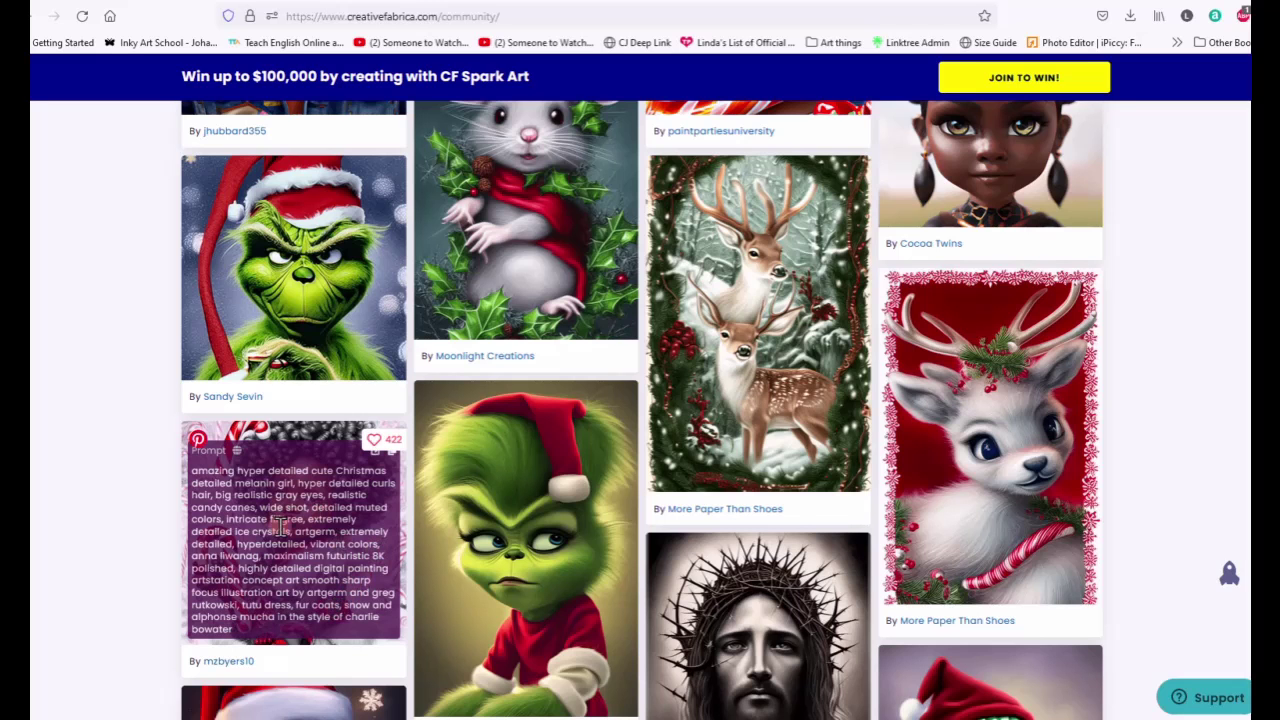
pyautogui.scroll(5, 578, 505)
pyautogui.scroll(4, 578, 505)
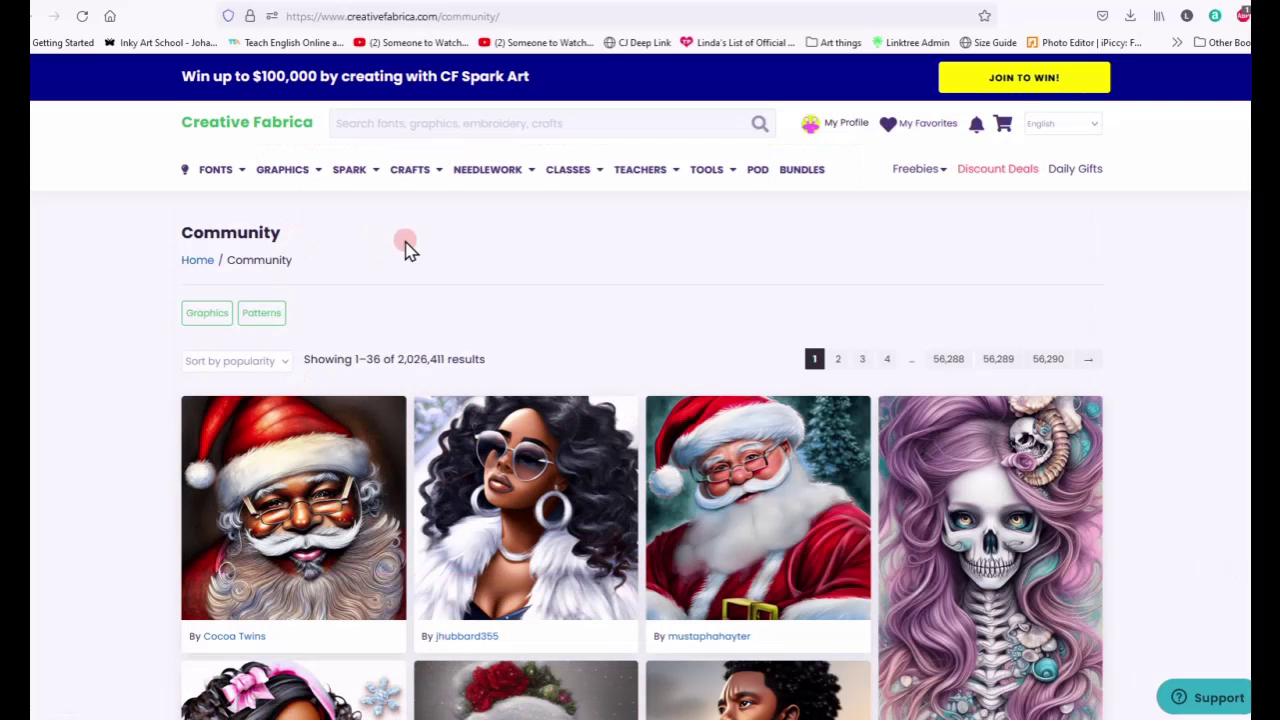
# Step: Open the CF Spark art generator and go to the account's own creations
pyautogui.moveTo(347, 186)
pyautogui.click(349, 210)
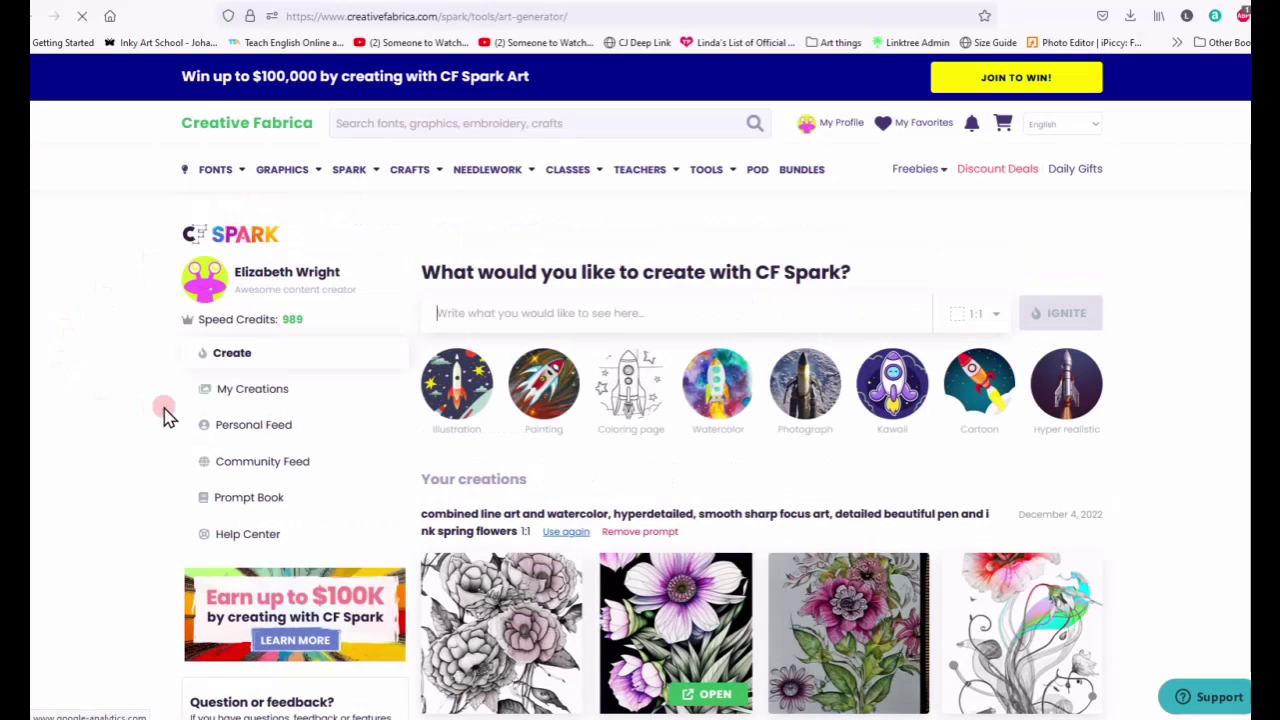
pyautogui.click(244, 392)
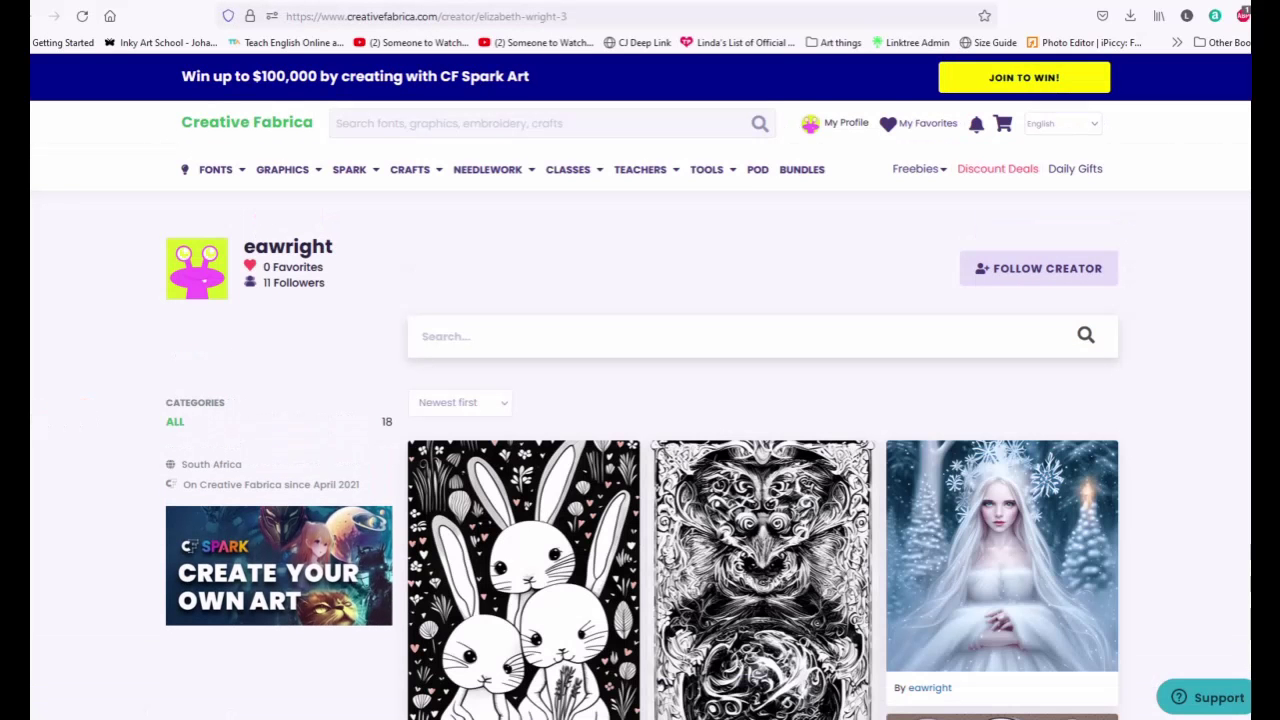
# Step: Examine the account's own creations, from the bunnies to the Christmas fairies, and read the prompts used for them
pyautogui.scroll(-3, 742, 627)
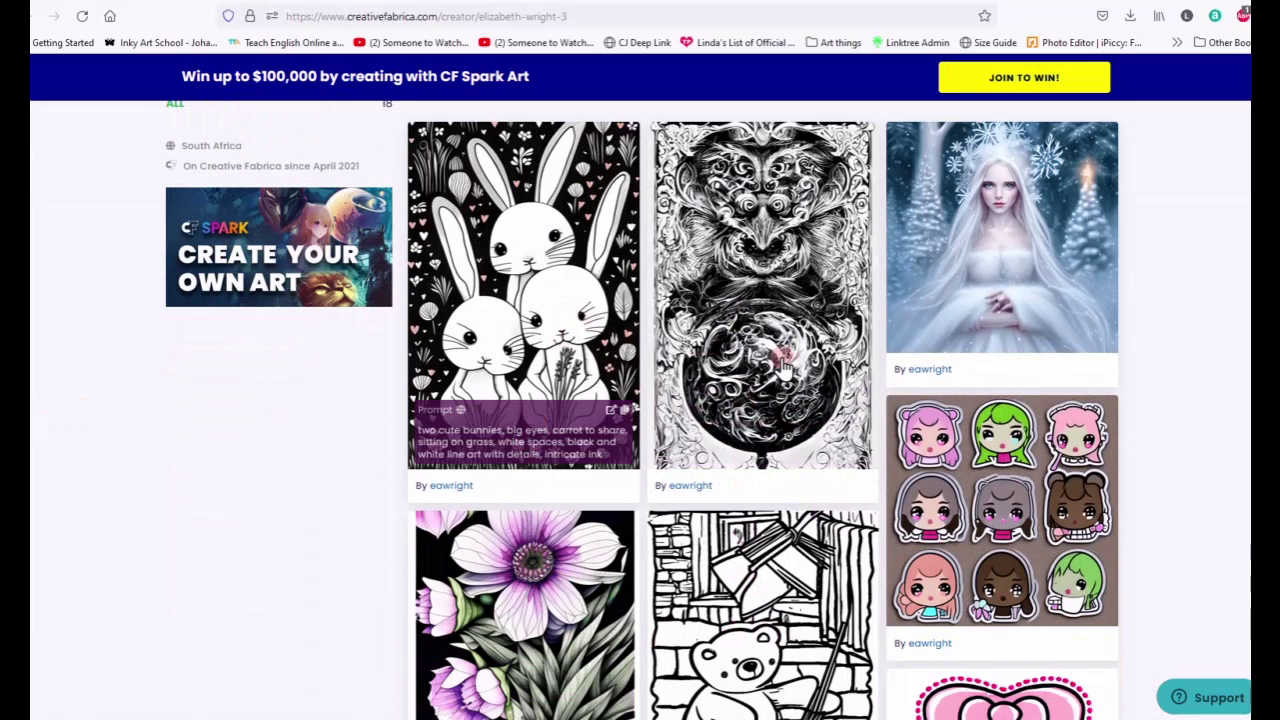
pyautogui.moveTo(812, 478)
pyautogui.moveTo(632, 482)
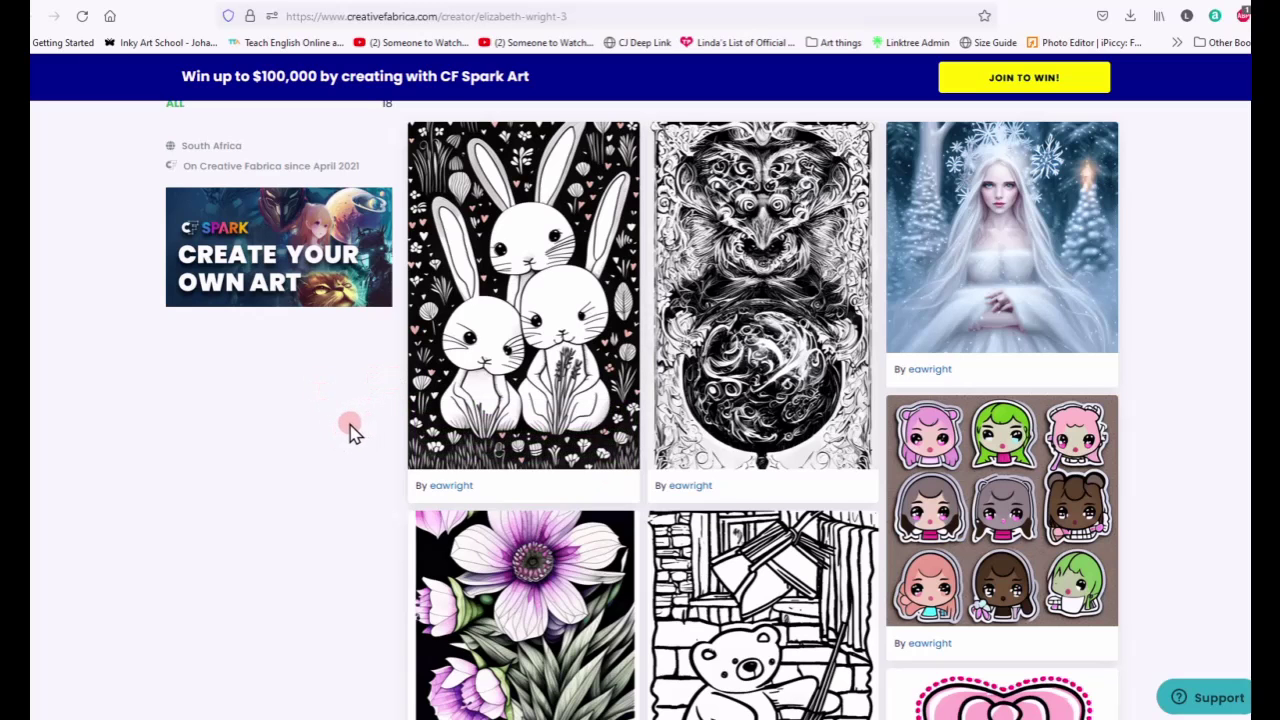
pyautogui.moveTo(812, 380)
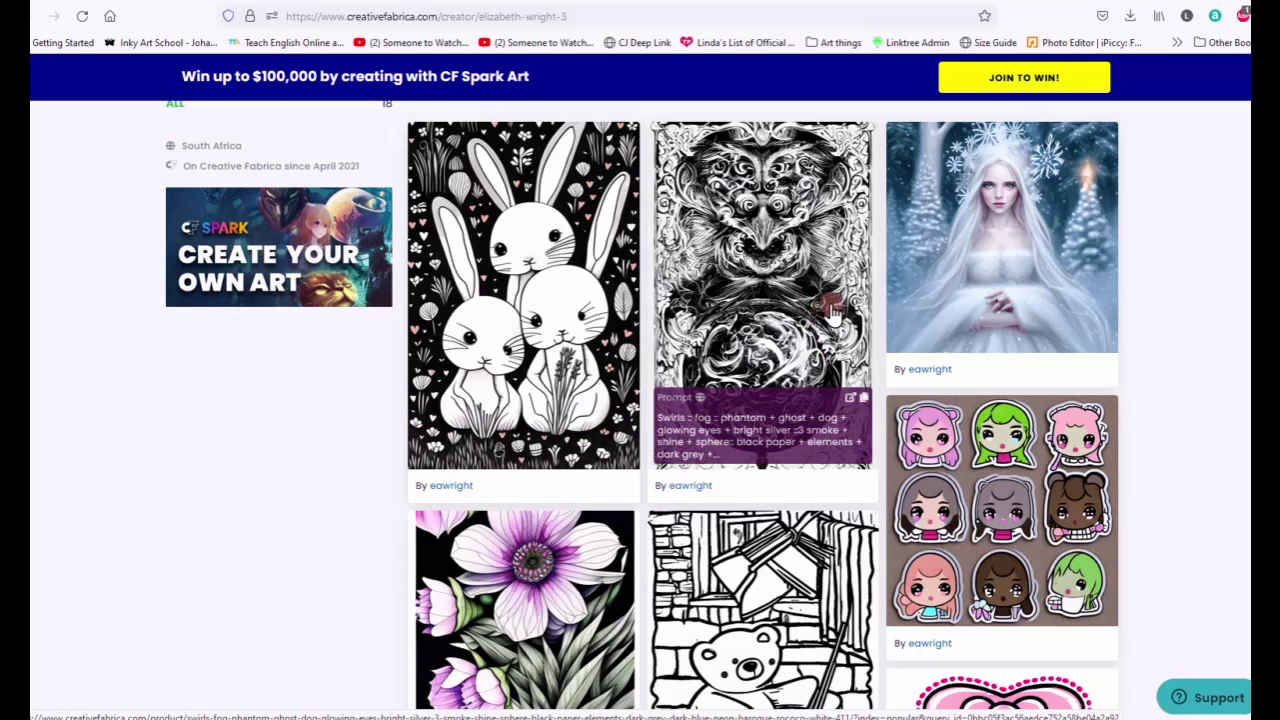
pyautogui.moveTo(1055, 218)
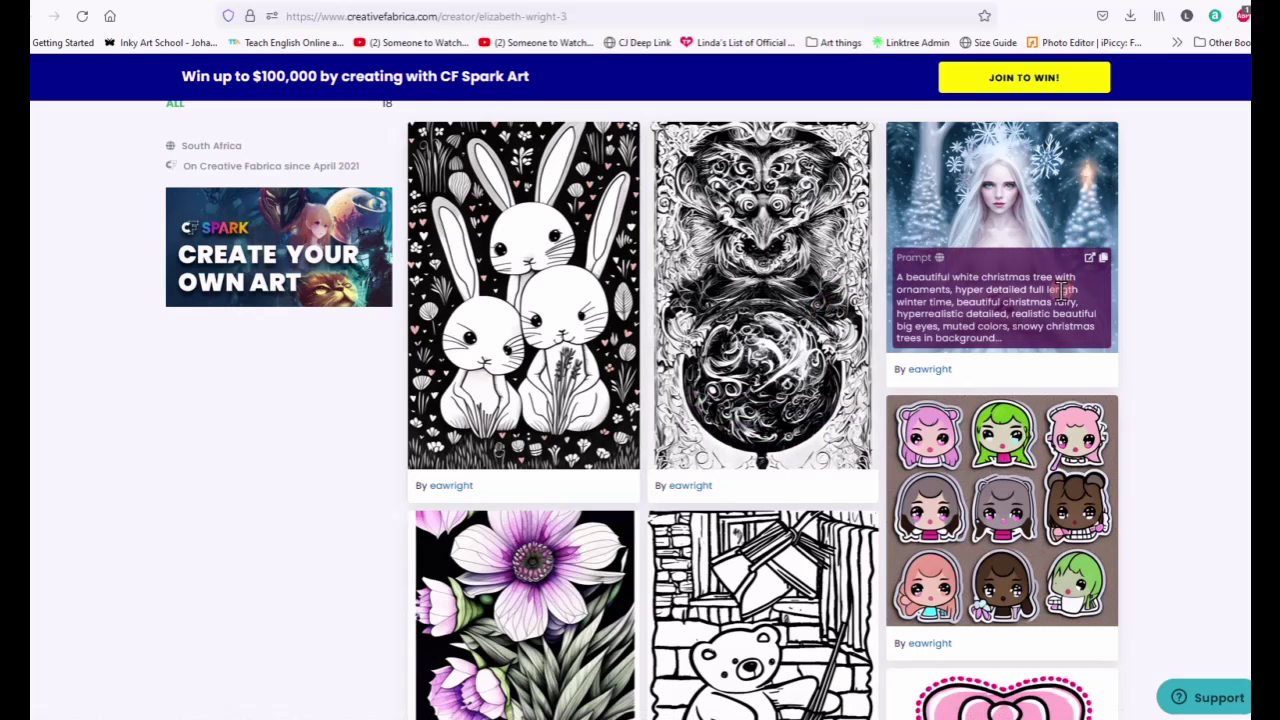
pyautogui.moveTo(1070, 513)
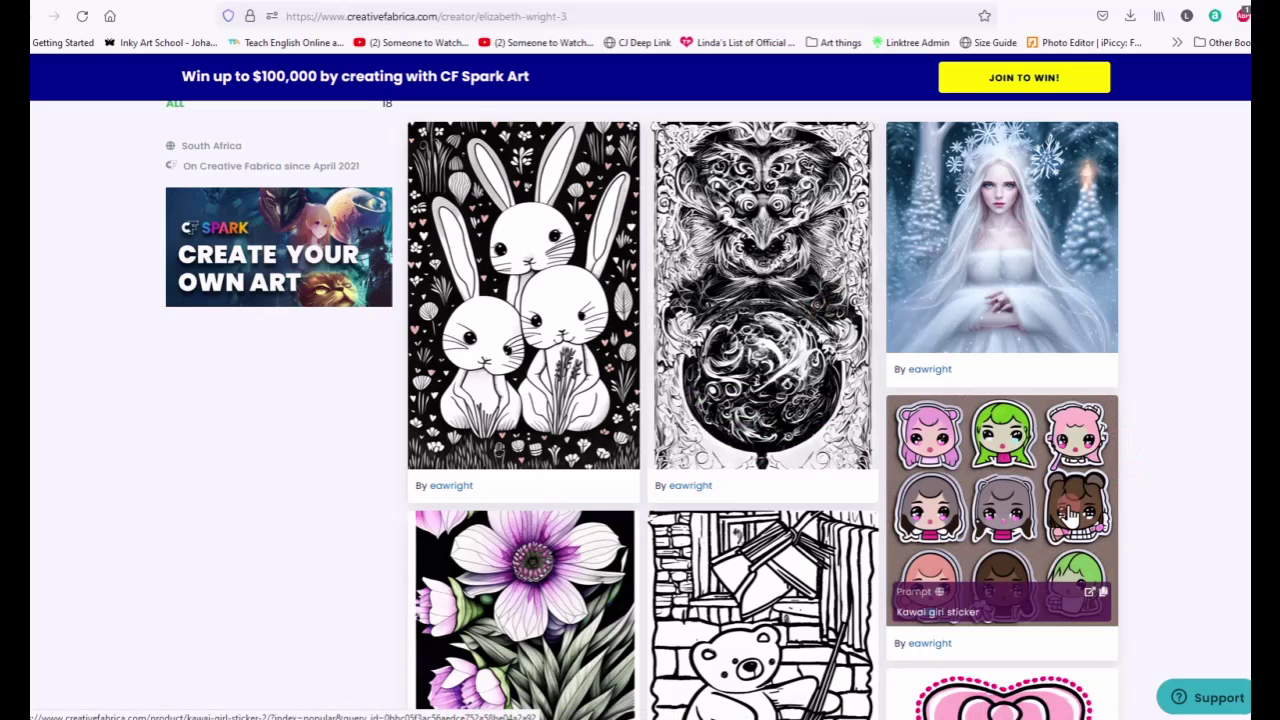
pyautogui.scroll(-3, 622, 428)
pyautogui.moveTo(770, 462)
pyautogui.scroll(-1, 838, 482)
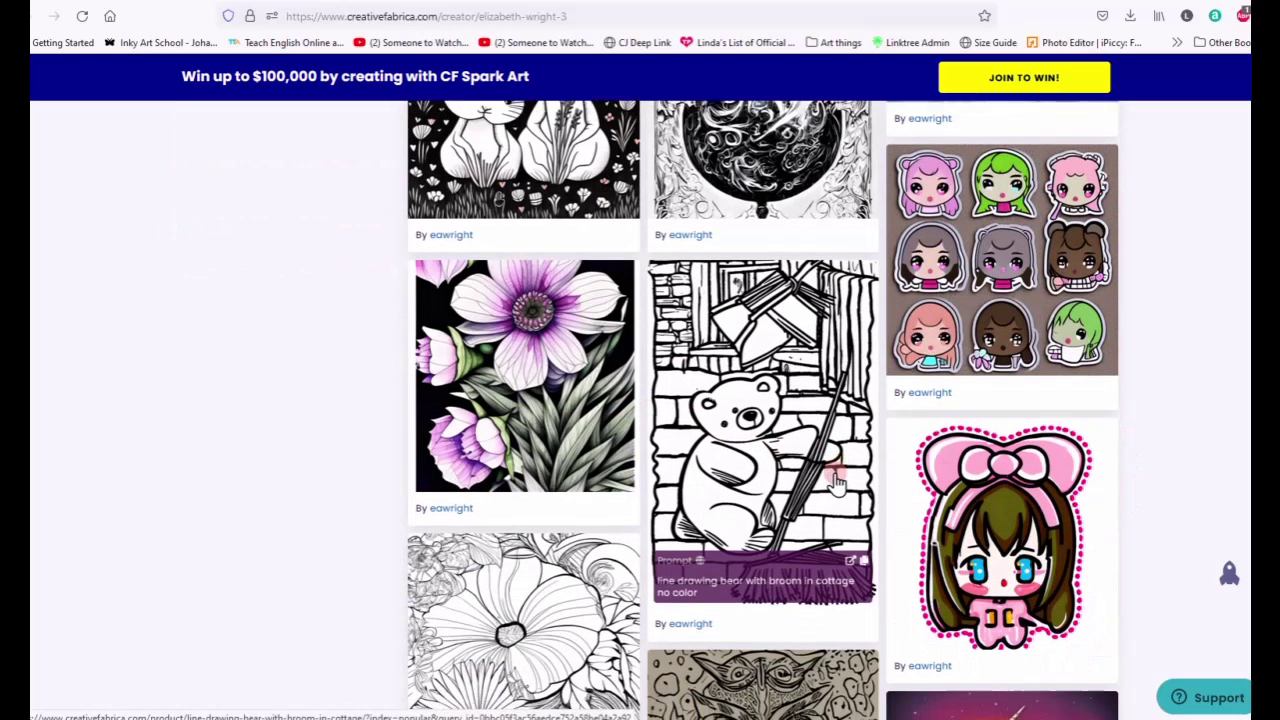
pyautogui.scroll(-1, 838, 482)
pyautogui.moveTo(490, 478)
pyautogui.scroll(-2, 490, 478)
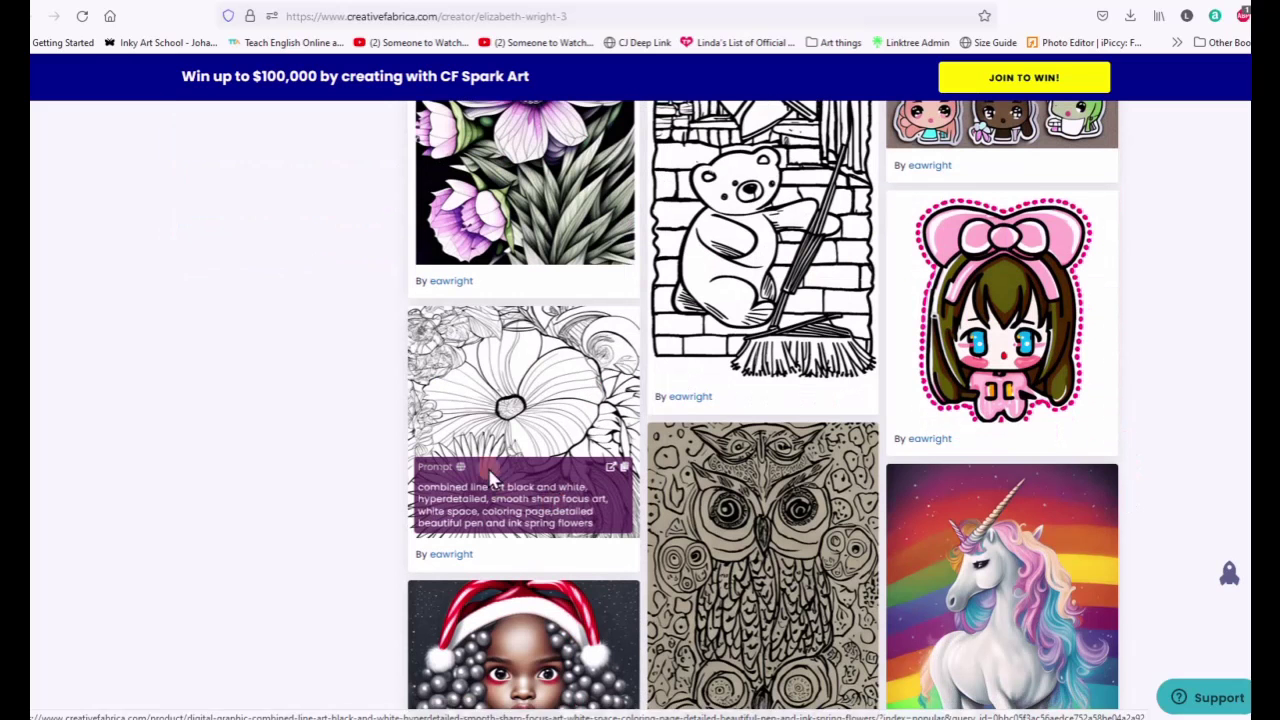
pyautogui.moveTo(805, 680)
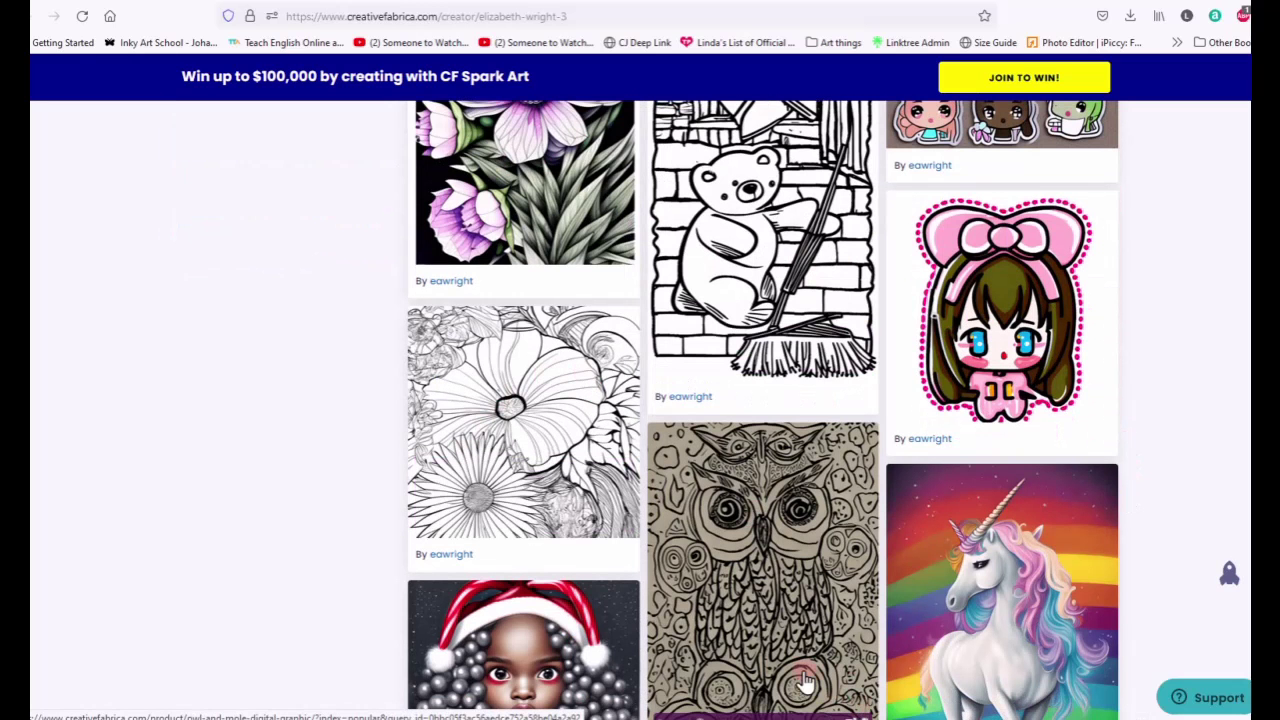
pyautogui.scroll(-2, 805, 678)
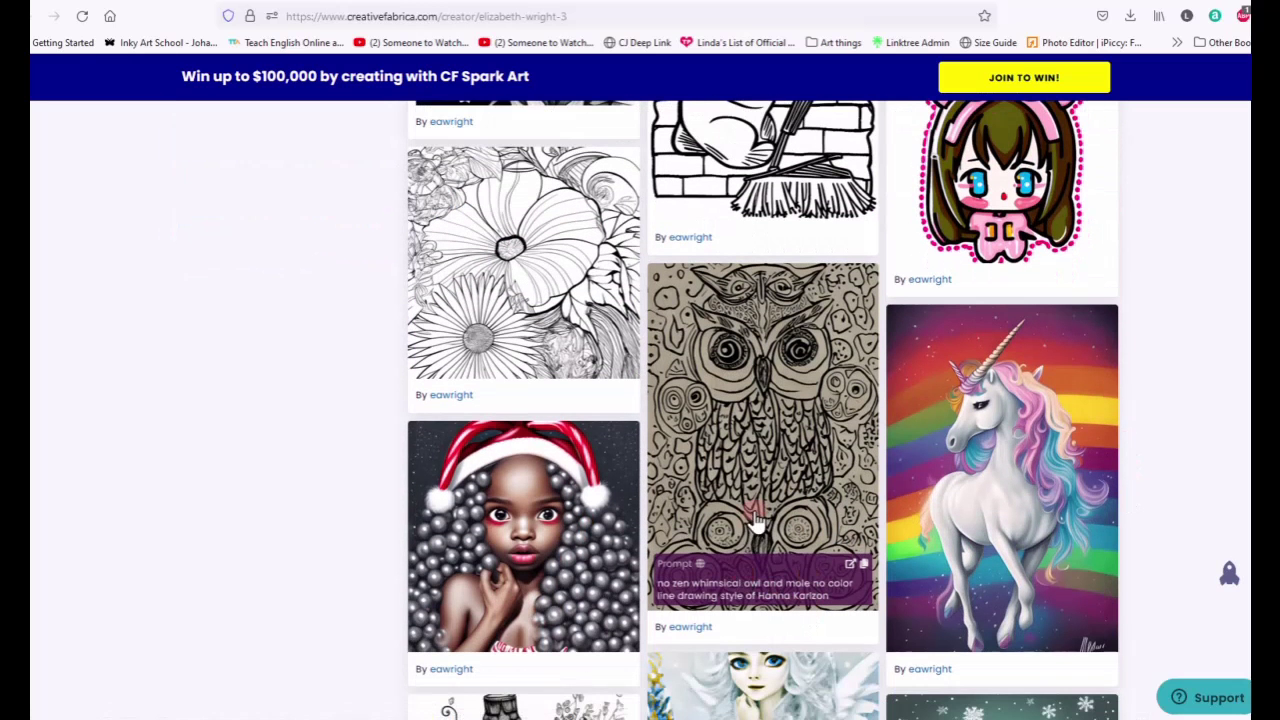
pyautogui.scroll(-5, 845, 515)
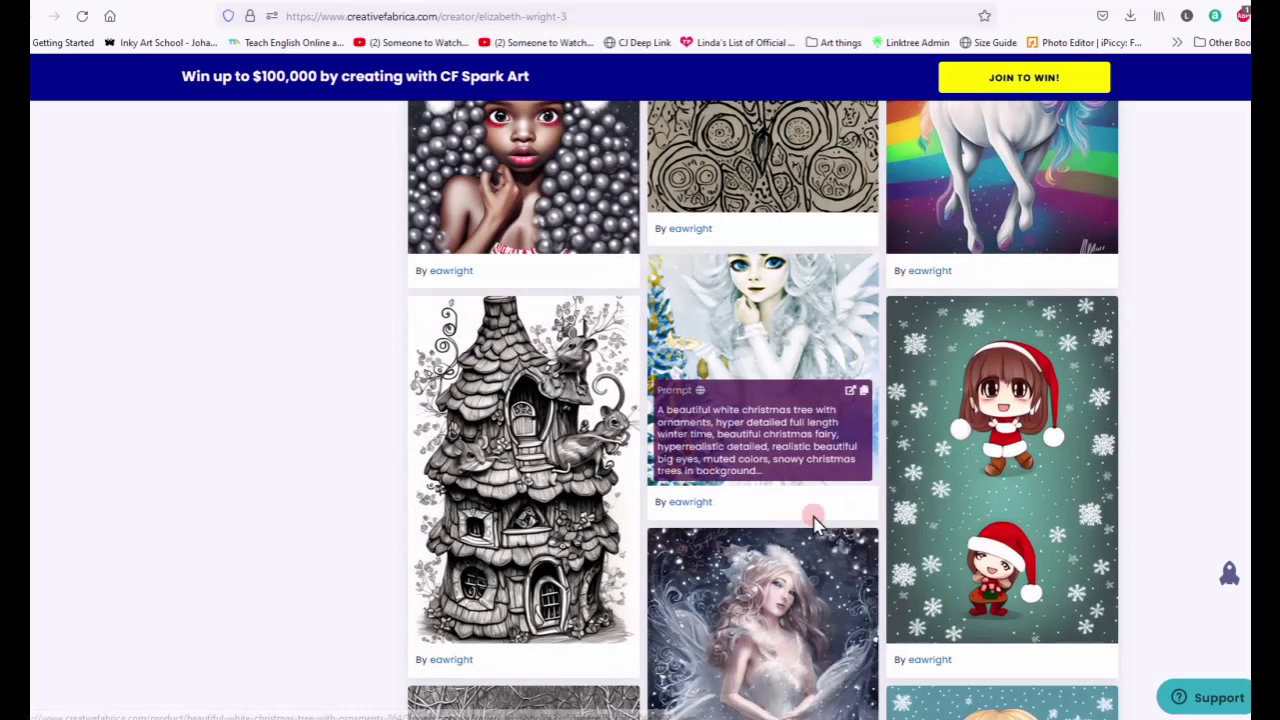
# Step: Open the product page of the pen-and-ink fairy house with mice and view the artwork enlarged
pyautogui.click(566, 553)
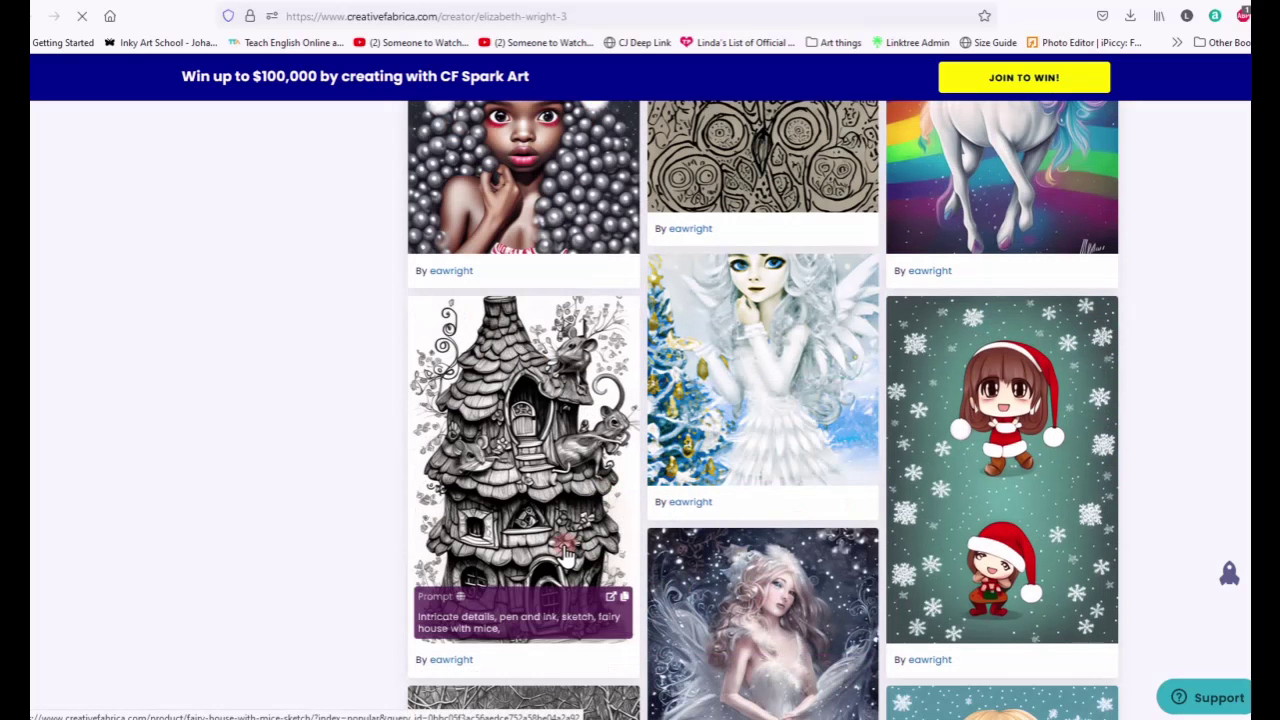
pyautogui.scroll(-3, 765, 508)
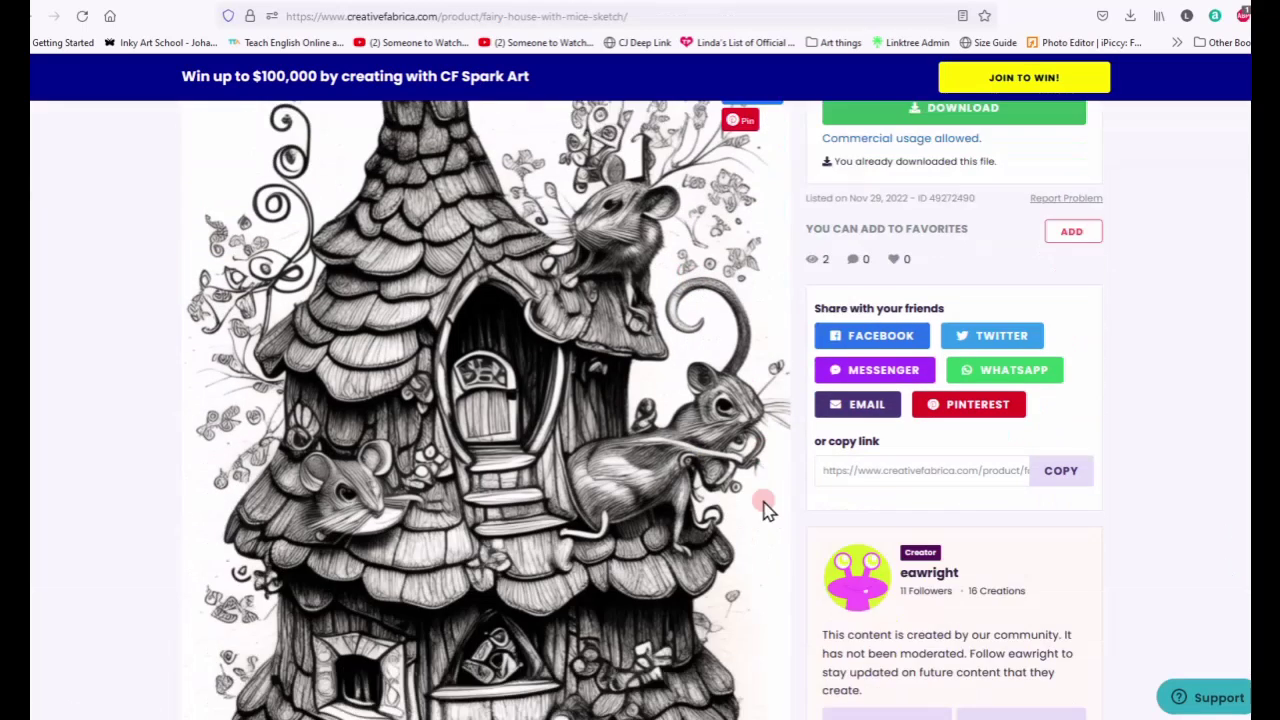
# Step: Examine the fairy house with mice sketch in full, from its roof down to the doors and windows at its base
pyautogui.scroll(-5, 790, 505)
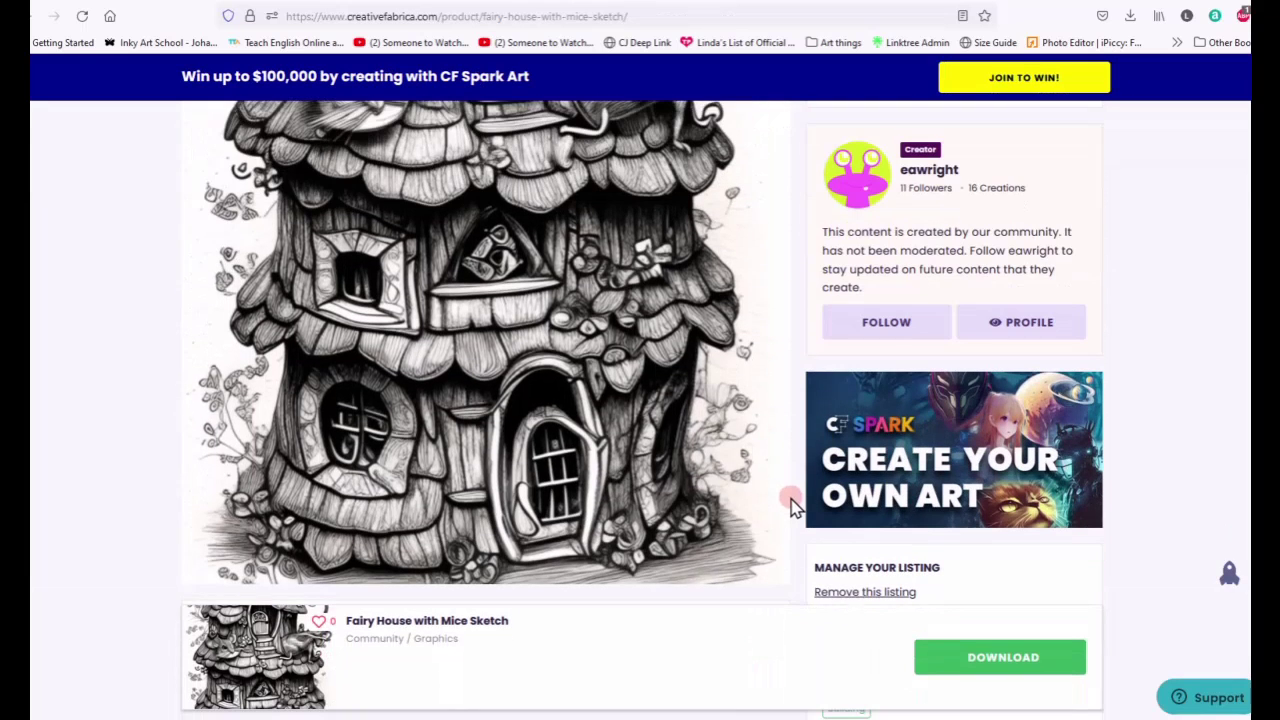
pyautogui.scroll(4, 790, 505)
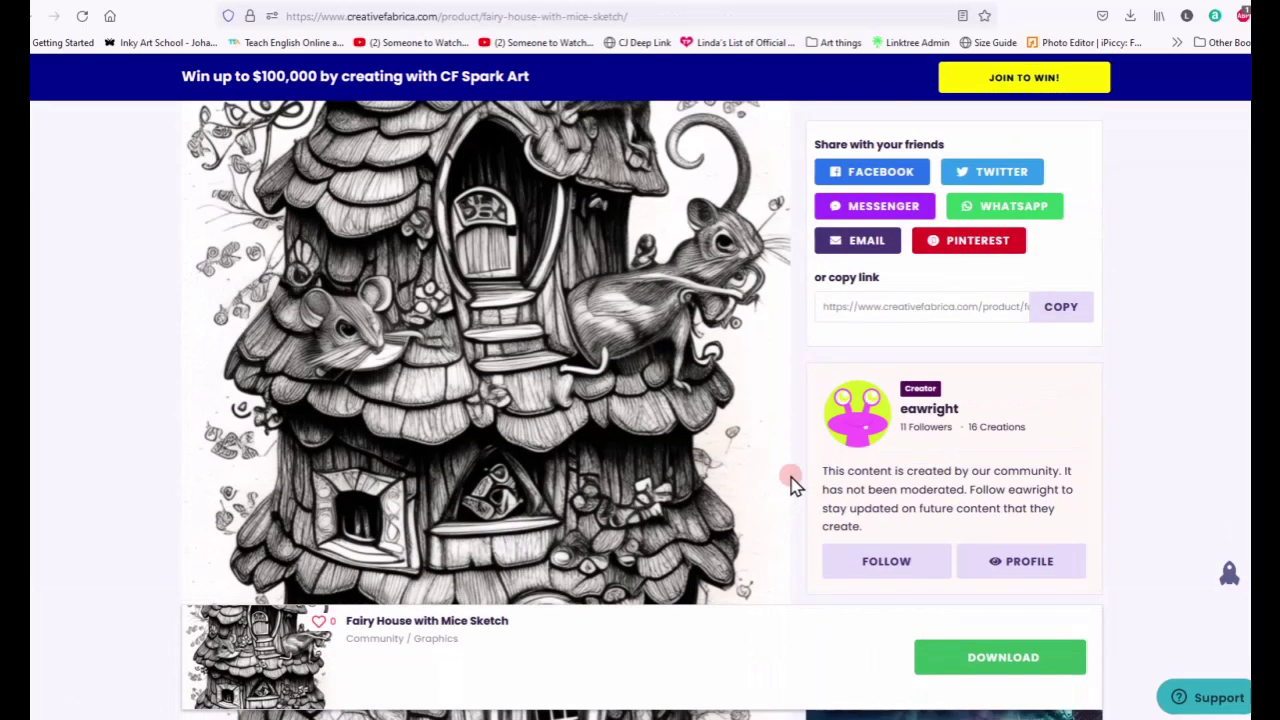
pyautogui.scroll(1, 790, 495)
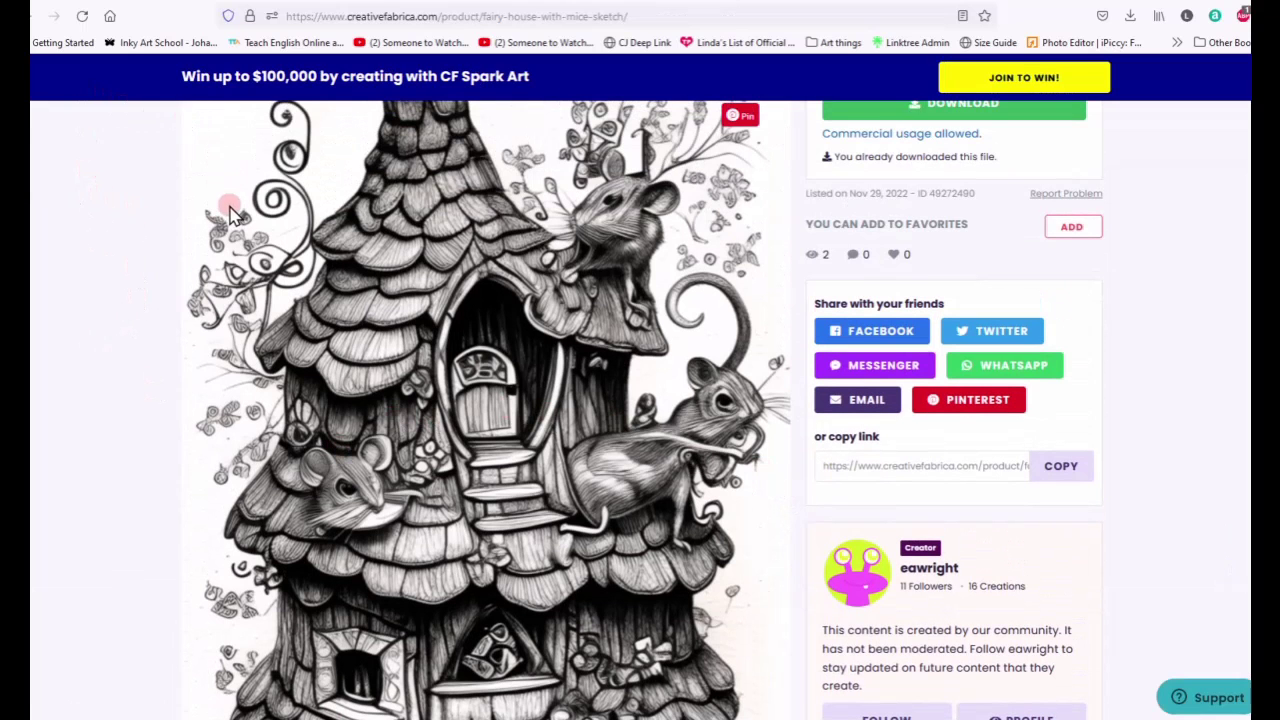
pyautogui.scroll(3, 180, 212)
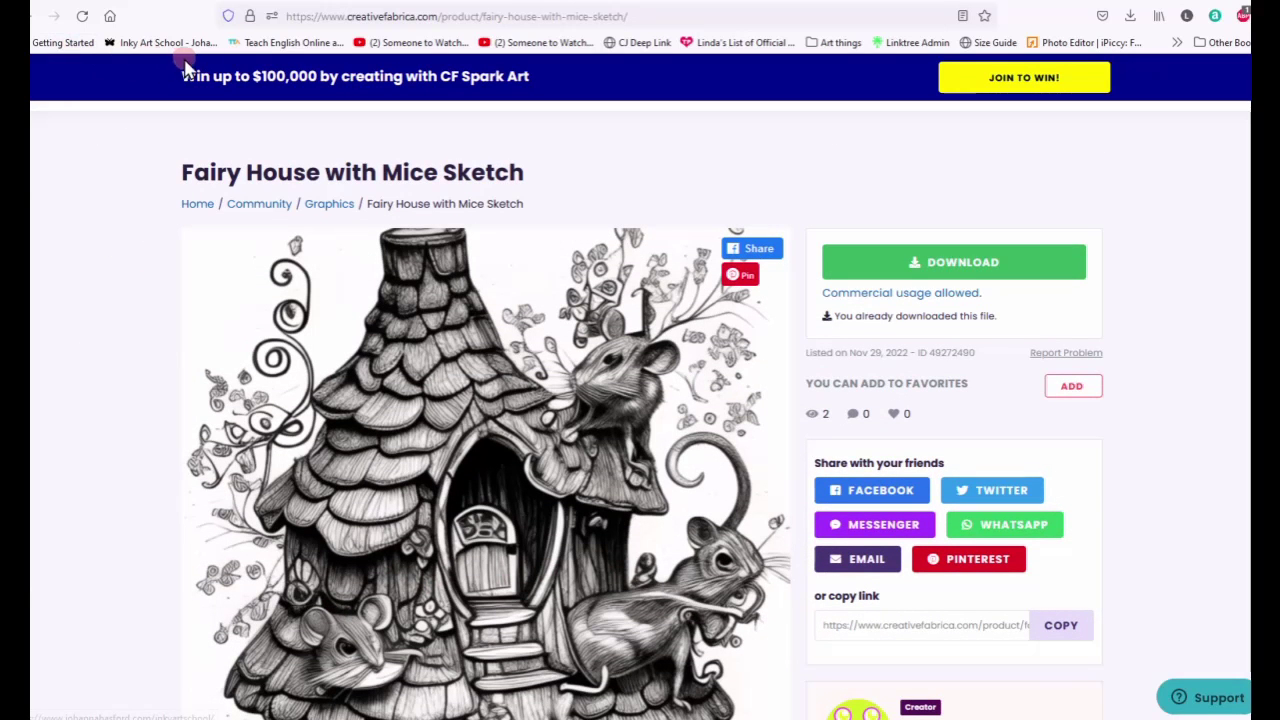
# Step: Return from the fairy house product page to the CF Spark art generator and open its creation page
pyautogui.click(160, 1)
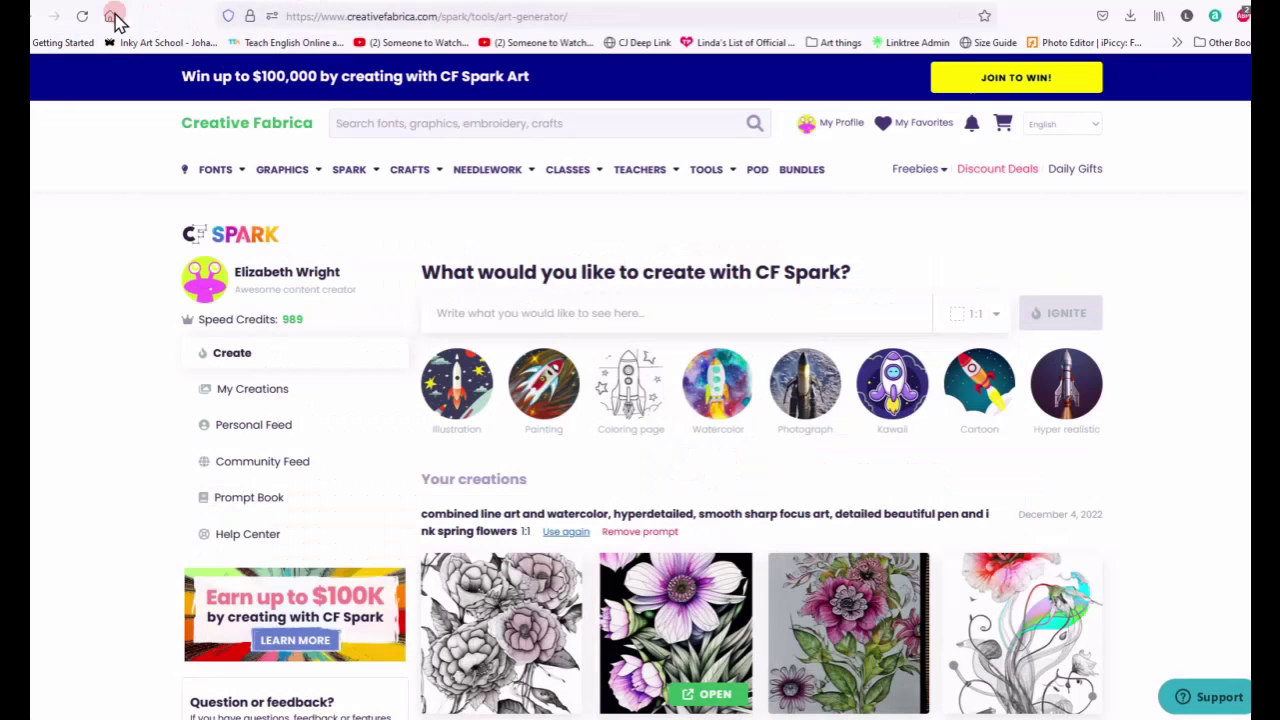
pyautogui.scroll(-1, 150, 445)
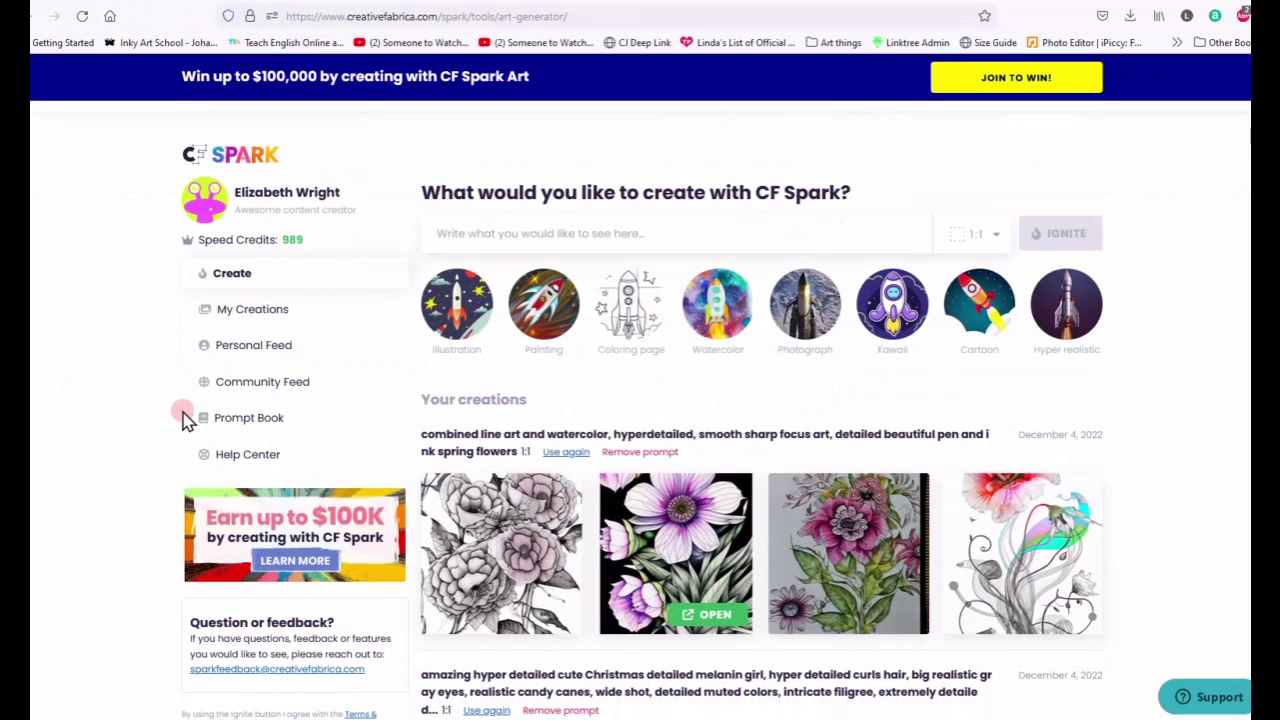
pyautogui.scroll(1, 243, 350)
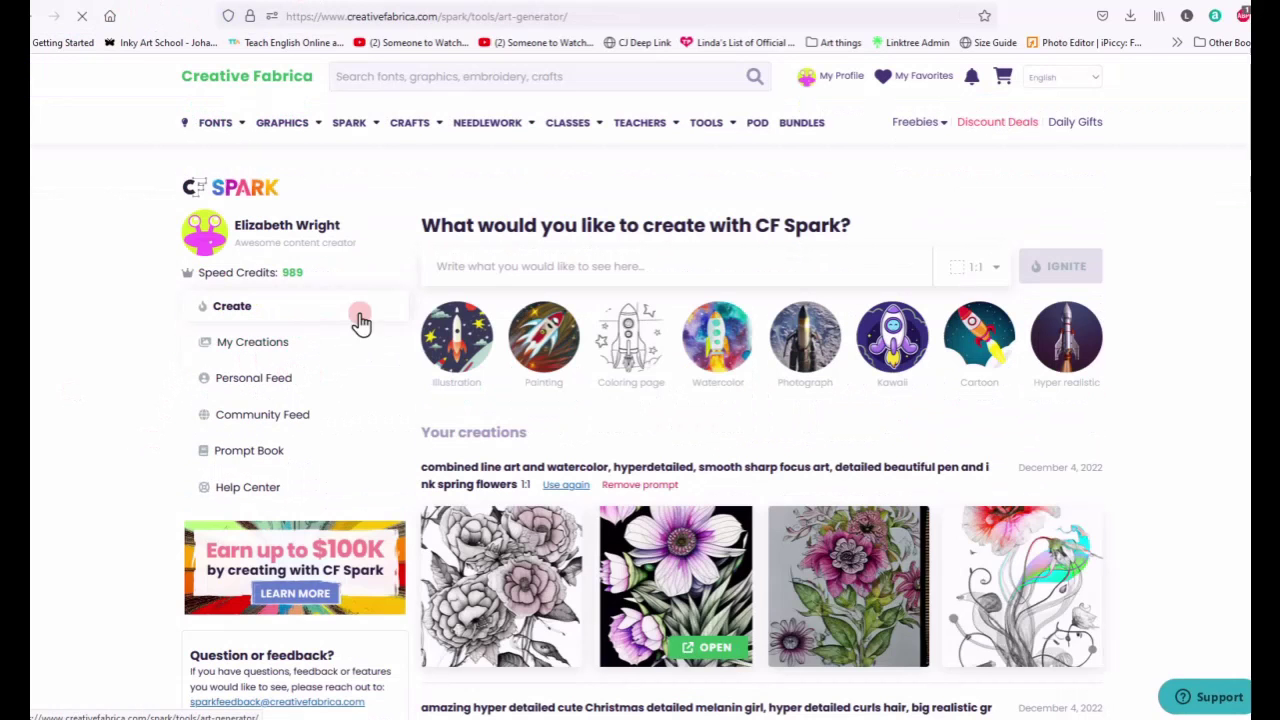
pyautogui.click(414, 293)
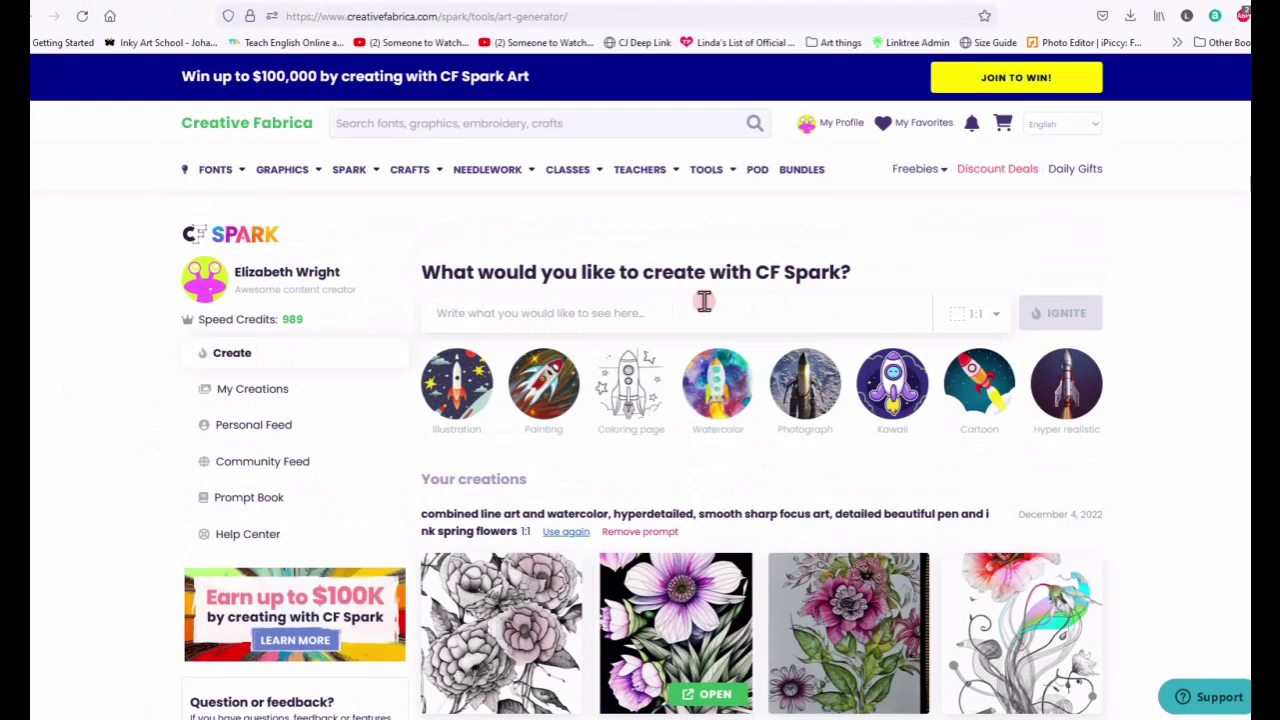
# Step: Set the aspect ratio of the new artwork to 4:5
pyautogui.click(724, 334)
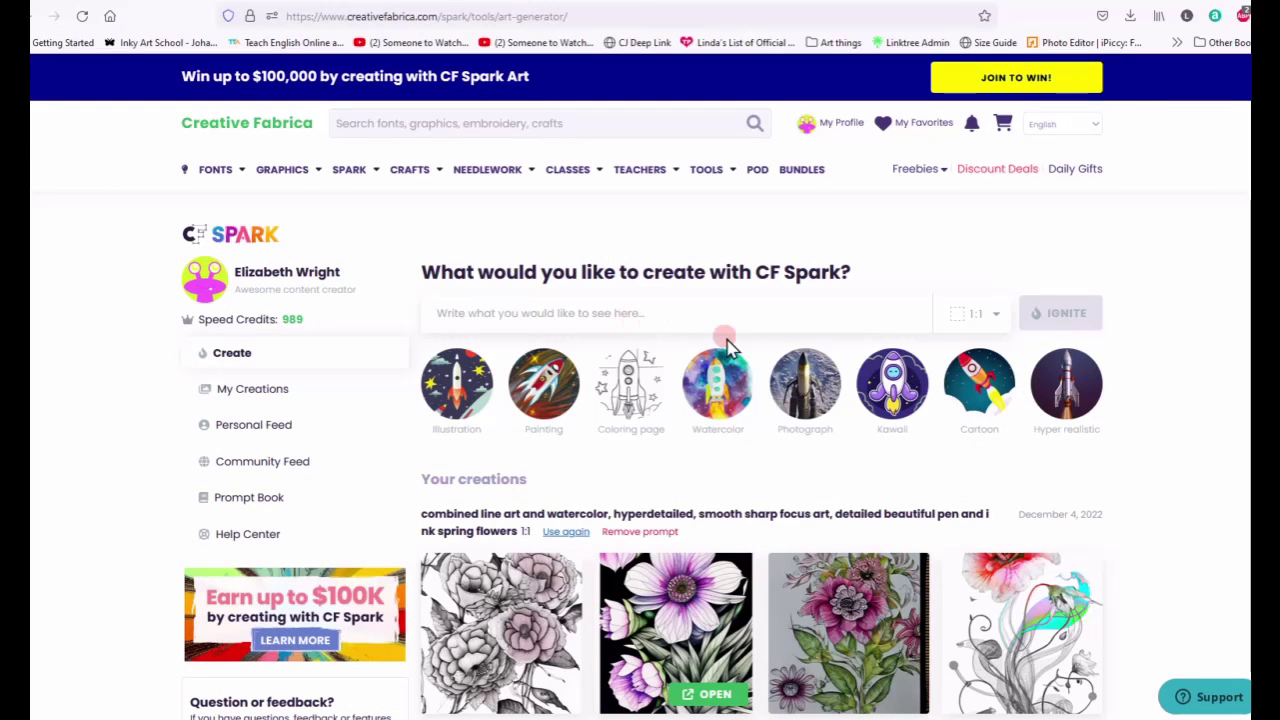
pyautogui.click(988, 316)
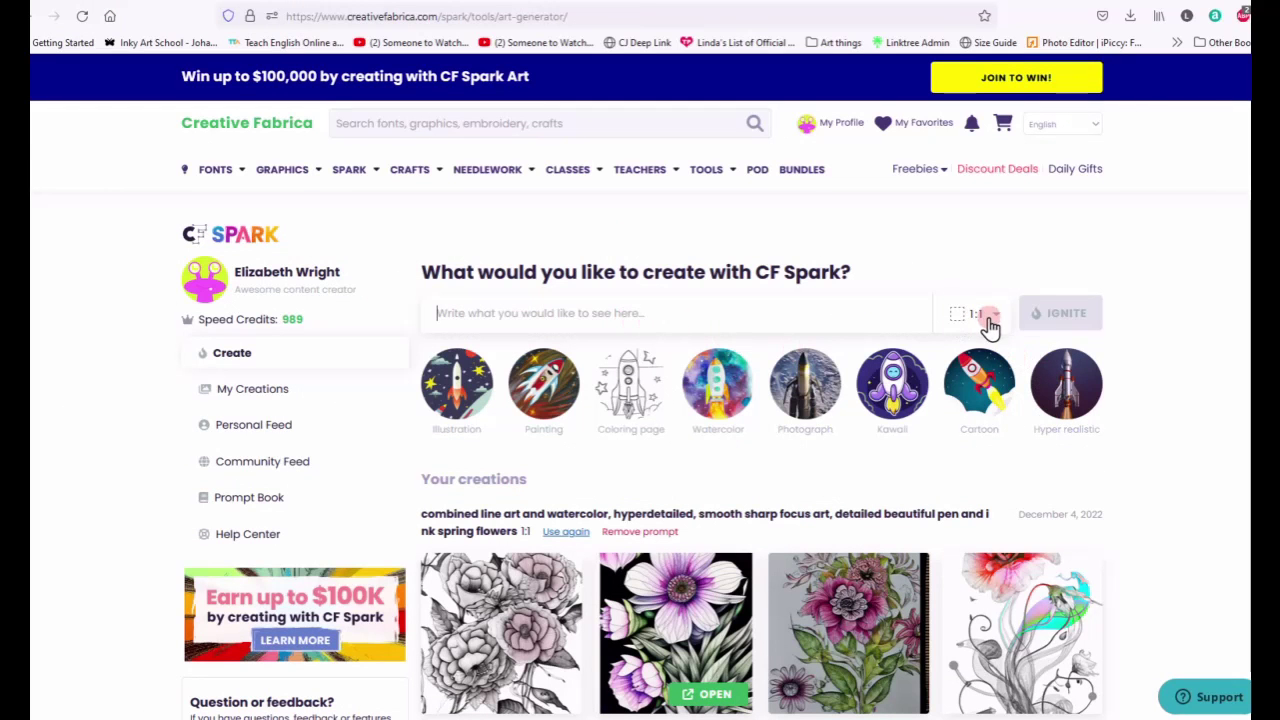
pyautogui.click(1000, 320)
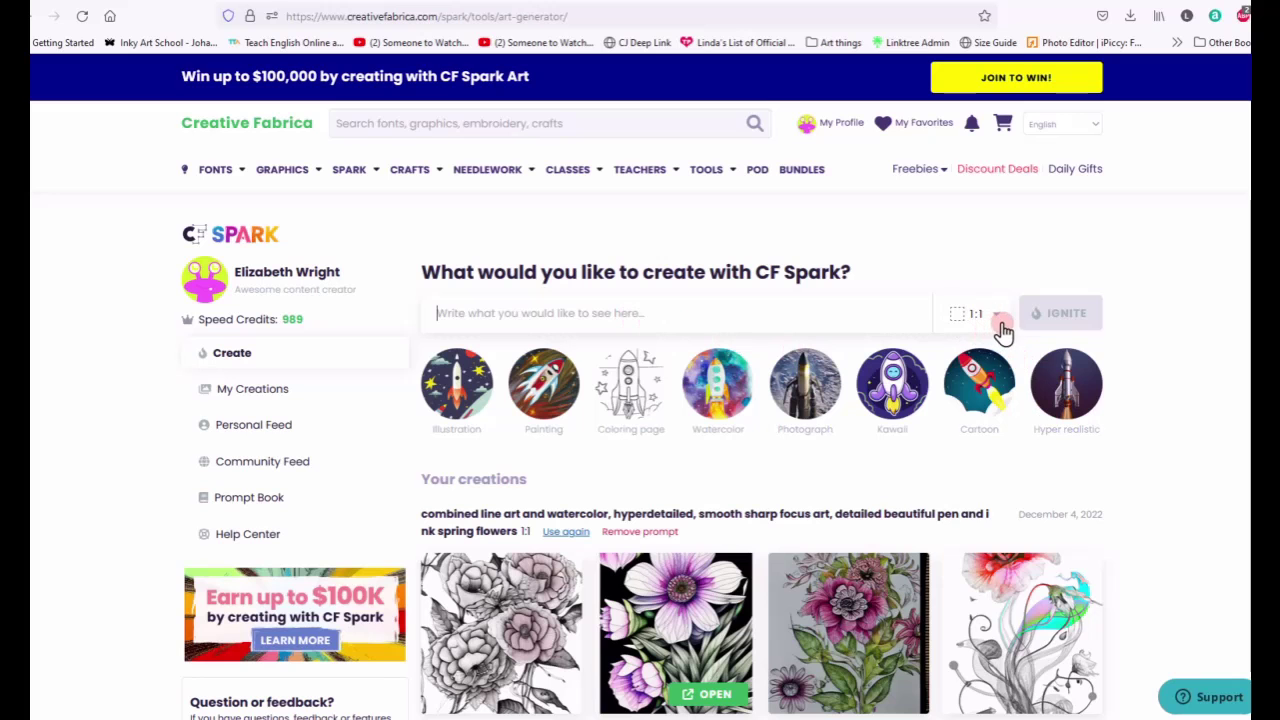
pyautogui.click(999, 318)
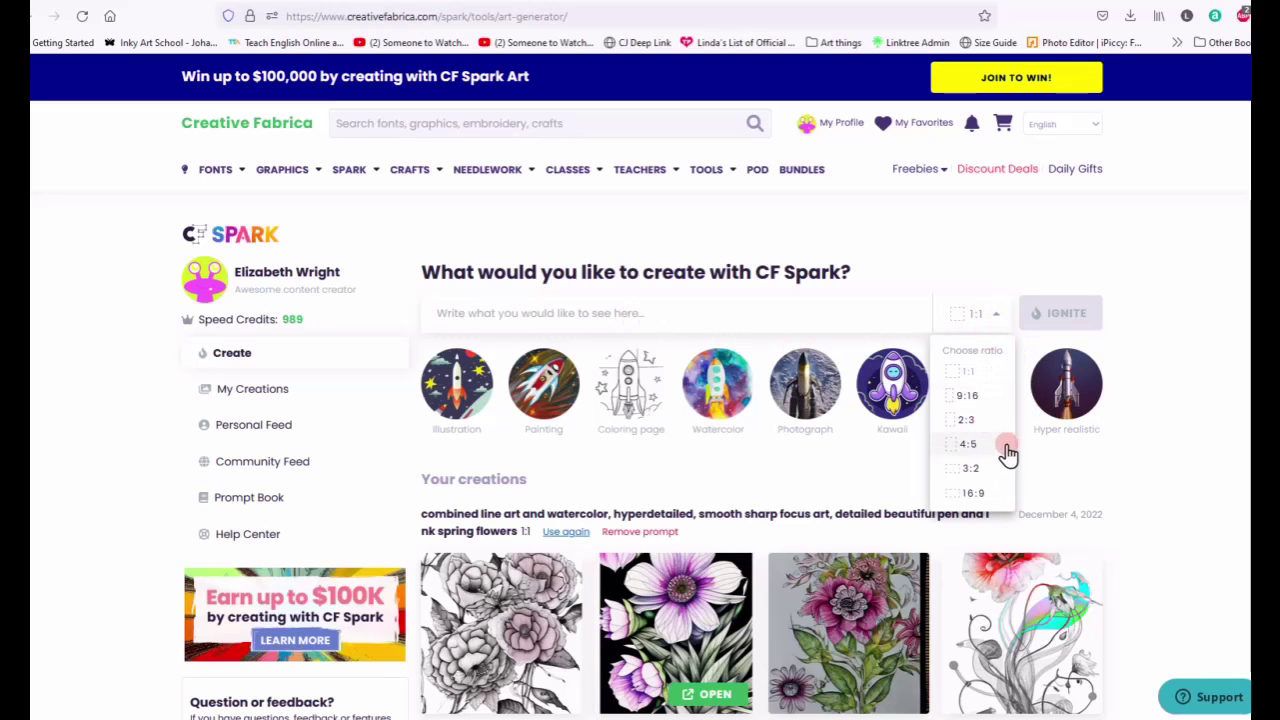
pyautogui.click(955, 423)
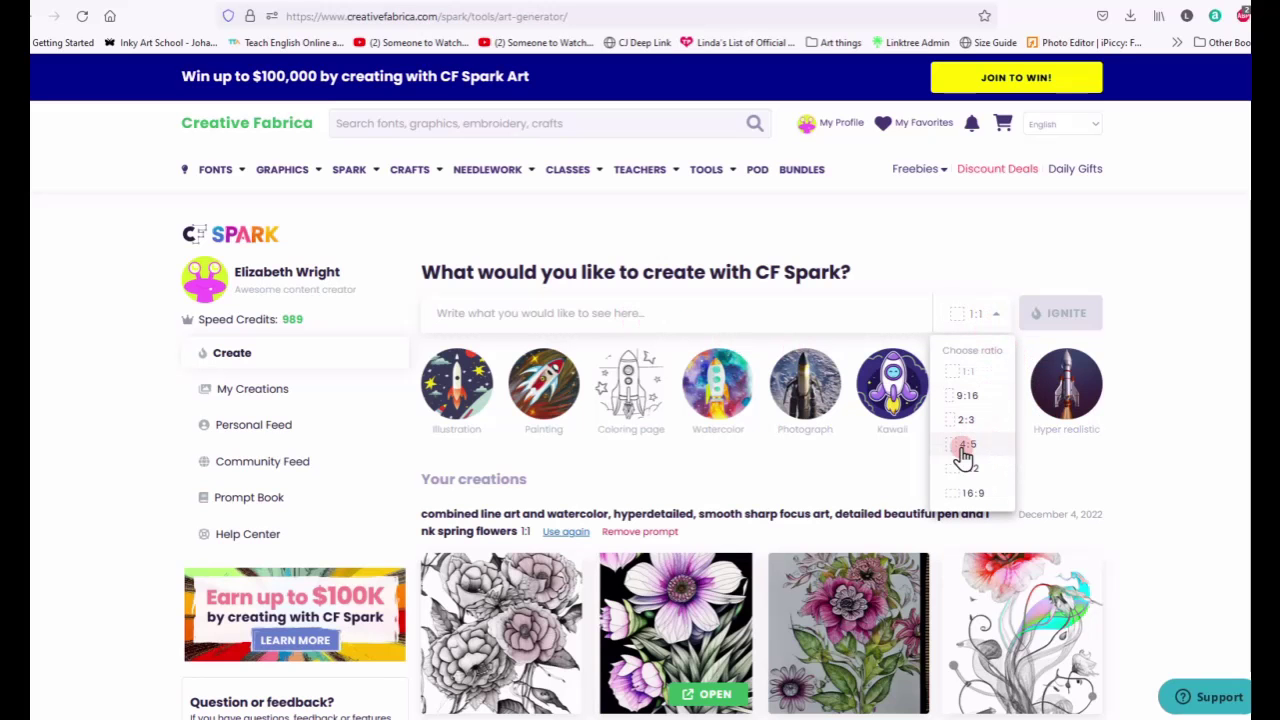
pyautogui.click(953, 452)
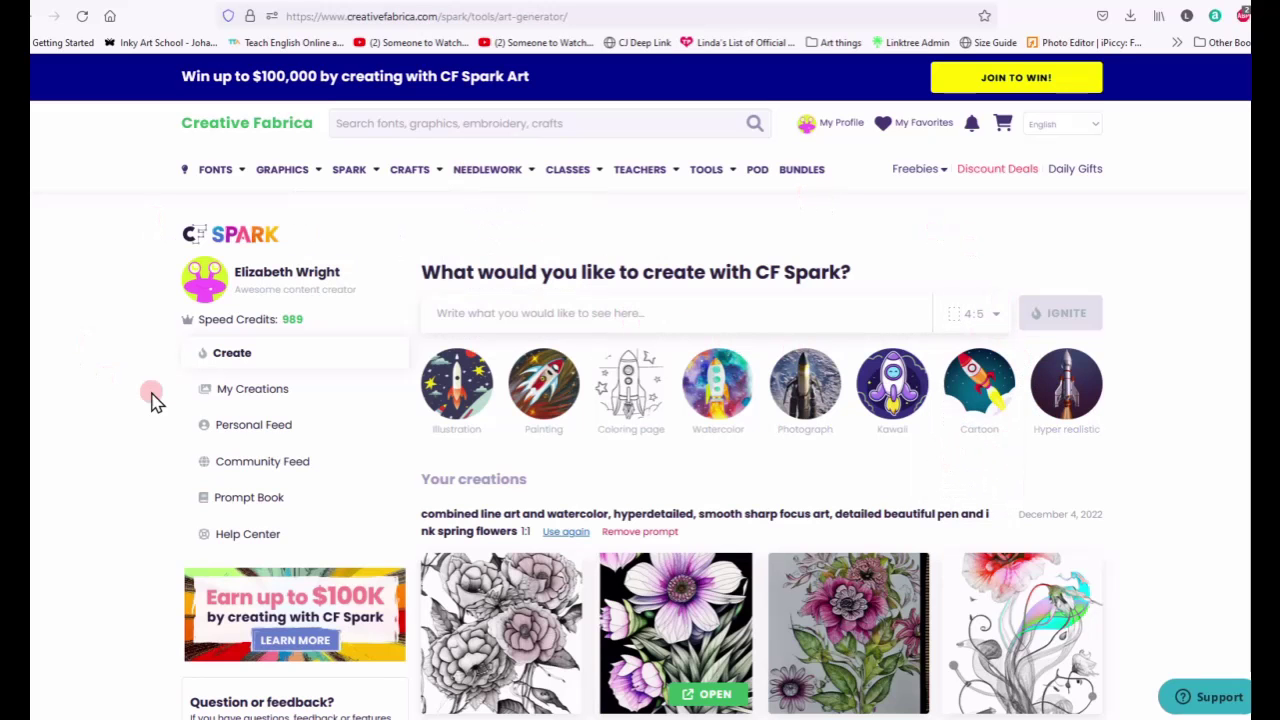
# Step: Enter the prompt "African Princess coloring page, line art detailed image, big hair, jewellery, white space, clear lines, big eyes"
pyautogui.click(480, 315)
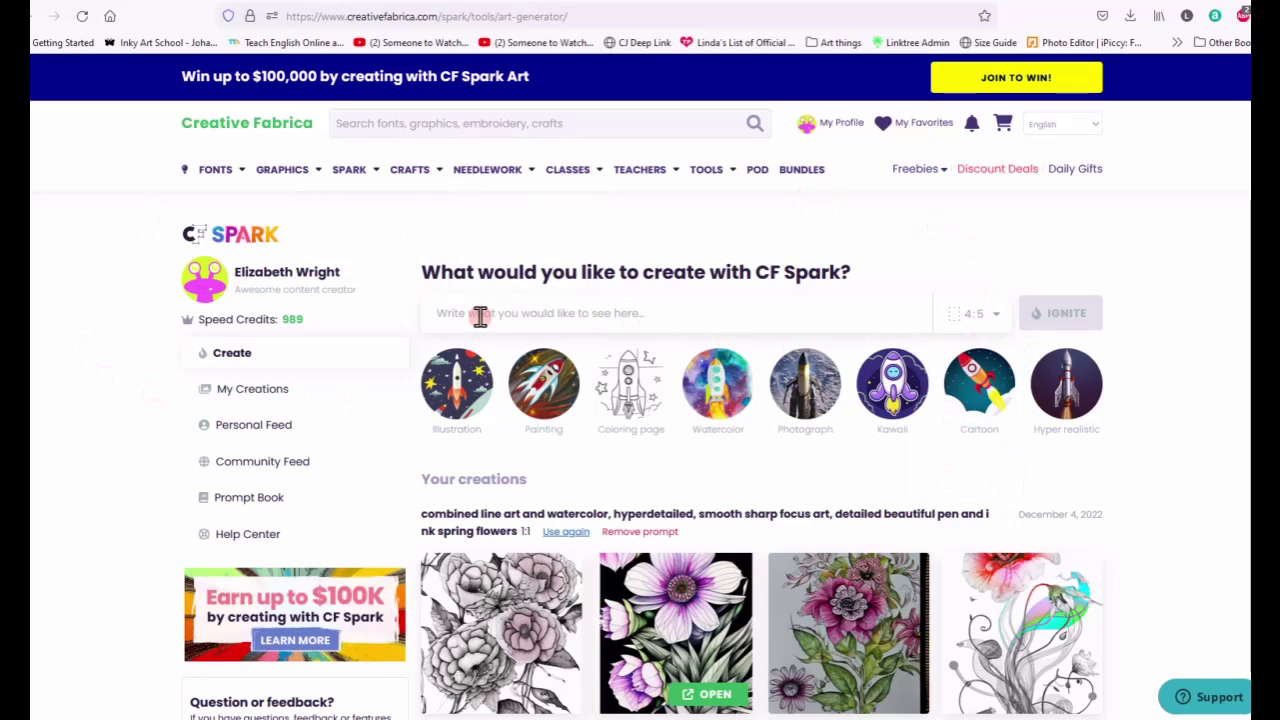
pyautogui.write('A')
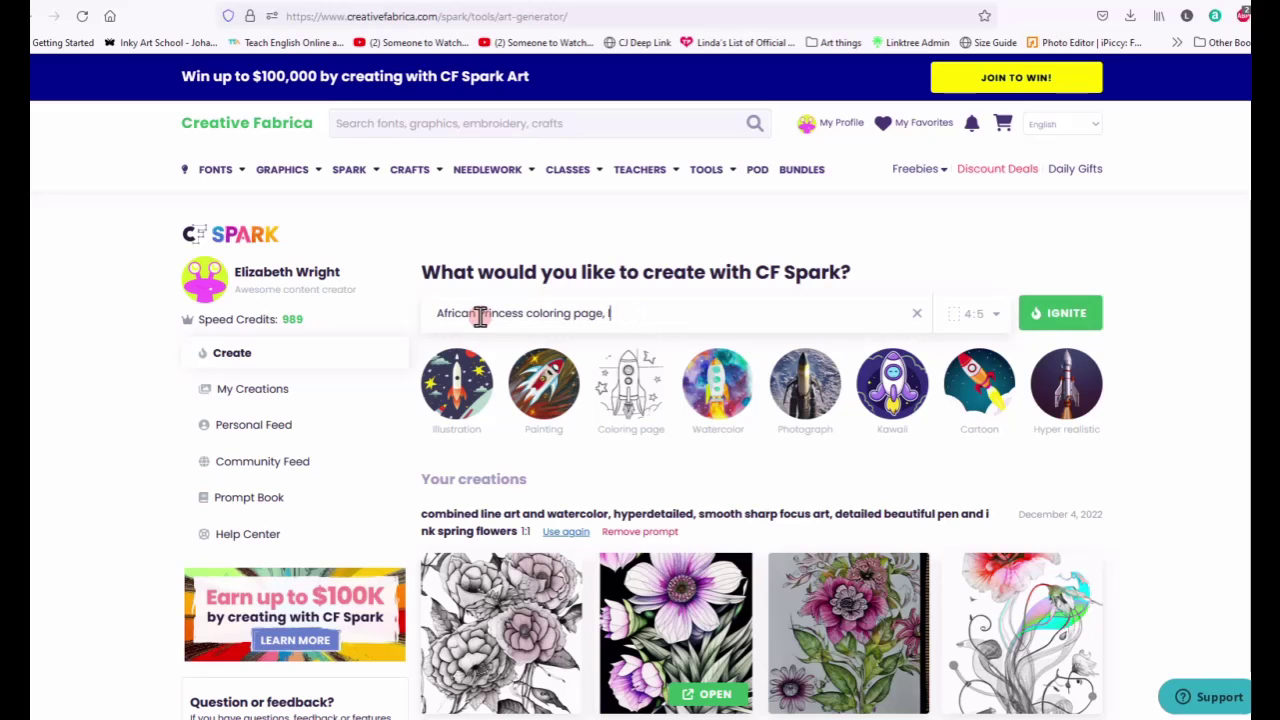
pyautogui.write('rt detailed image, big hair, jewellery, wh')
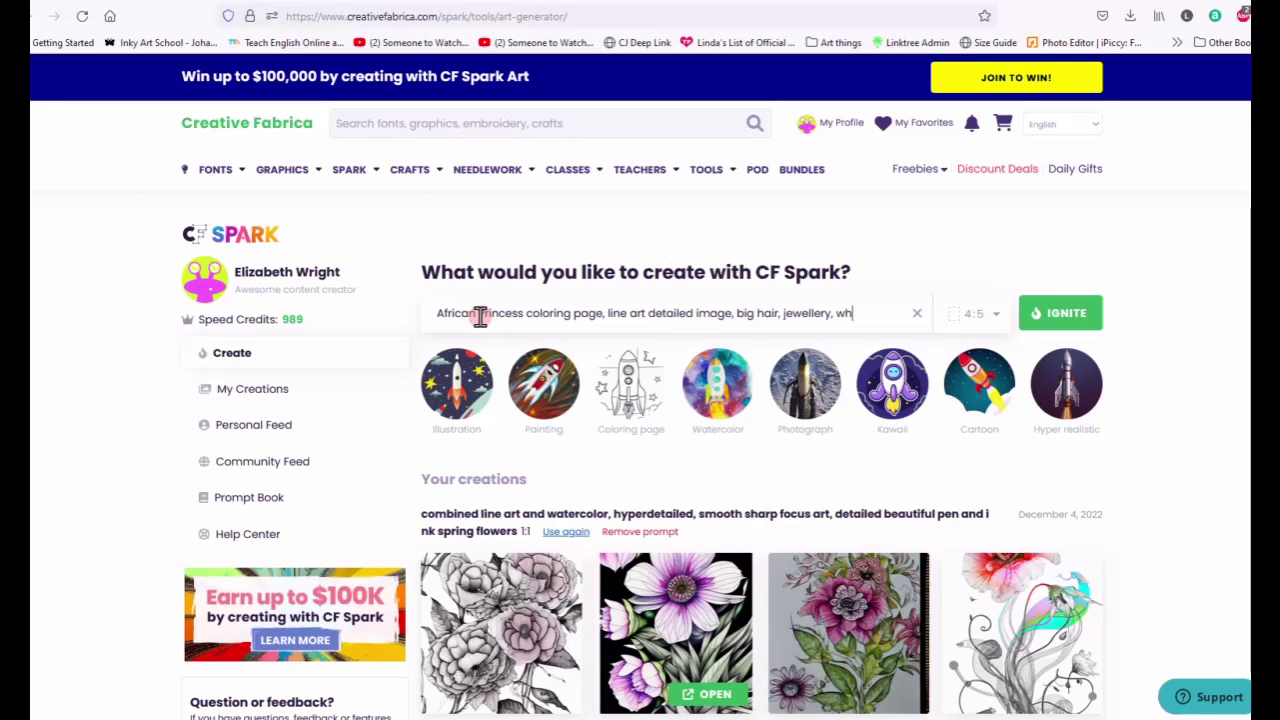
pyautogui.write('poce,')
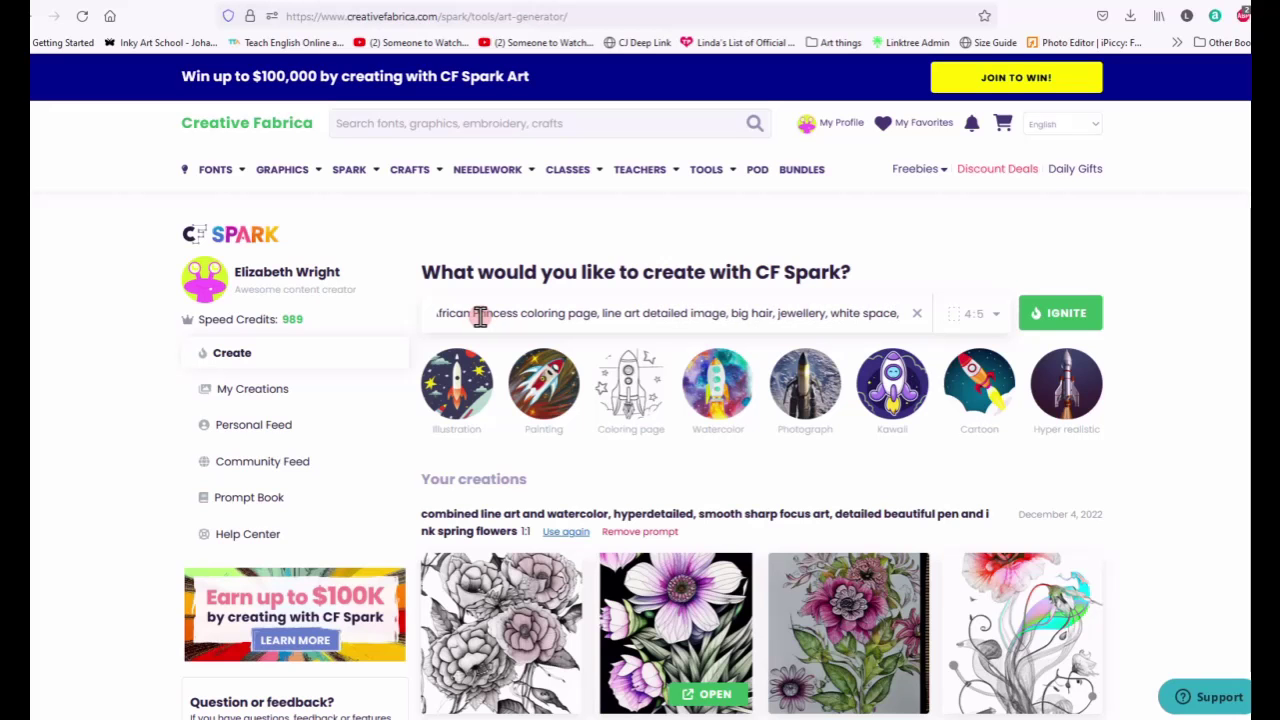
pyautogui.press('BackSpace')
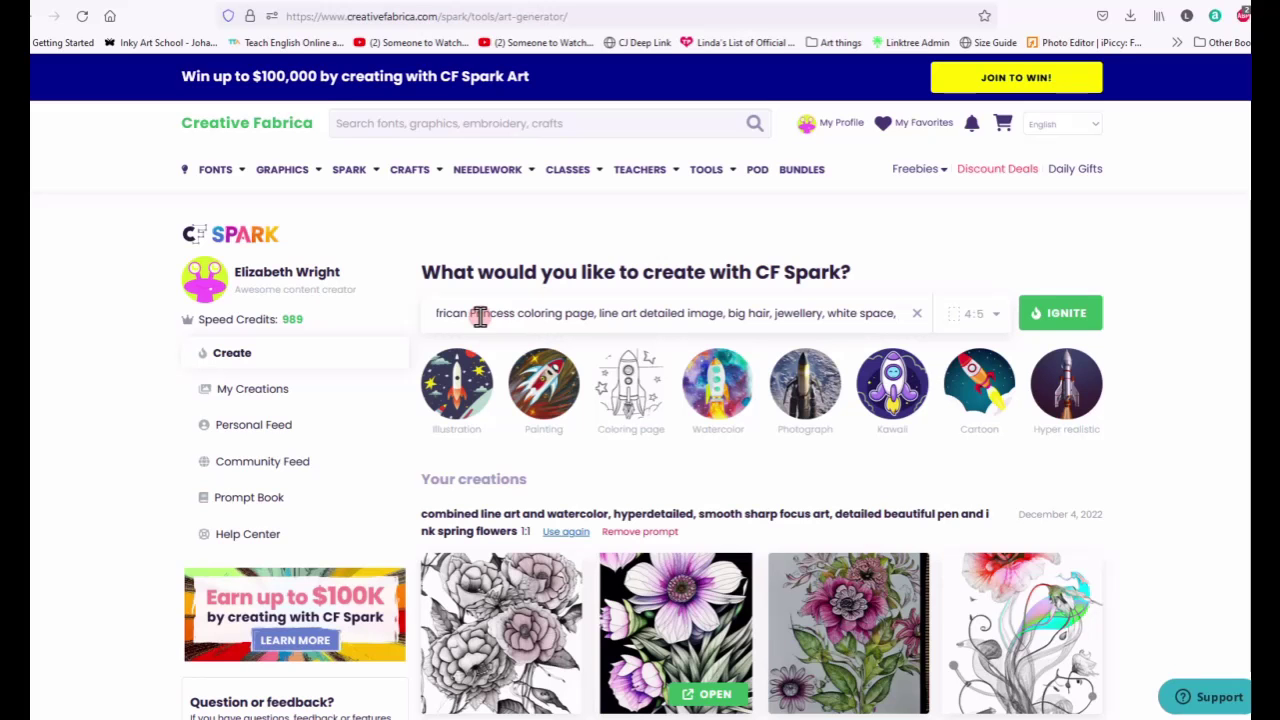
pyautogui.write('clea')
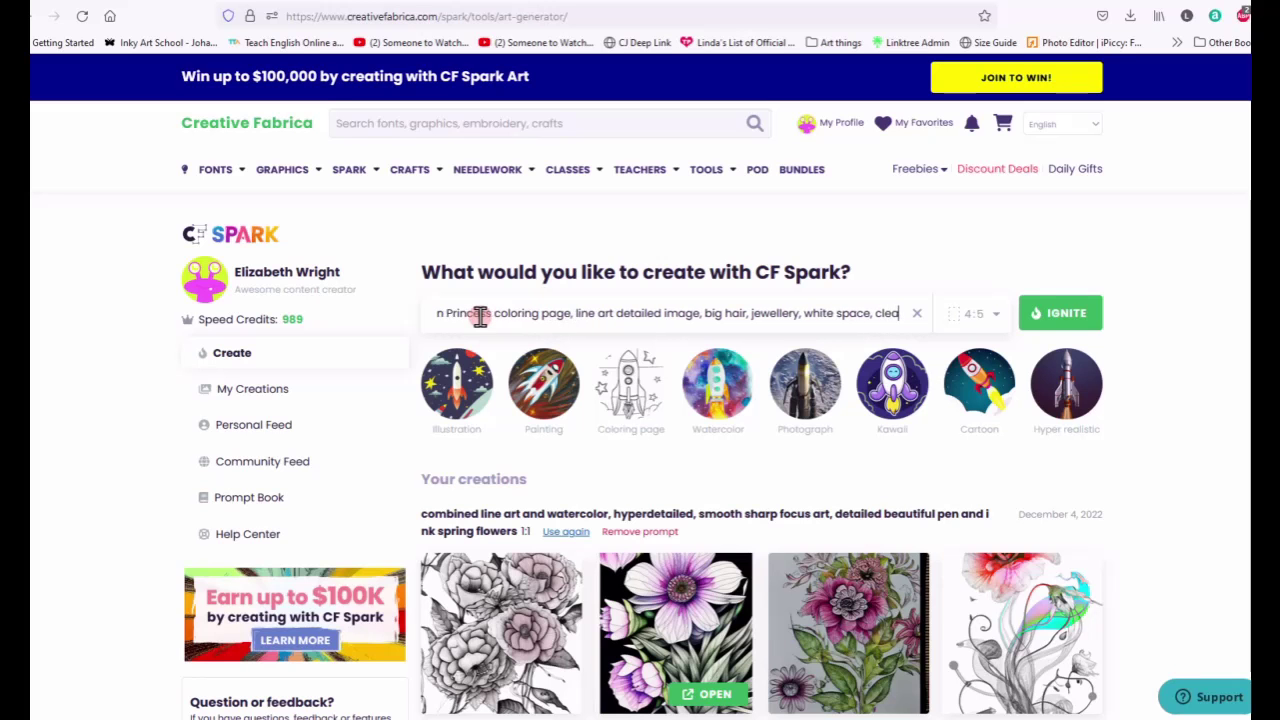
pyautogui.write('r lines')
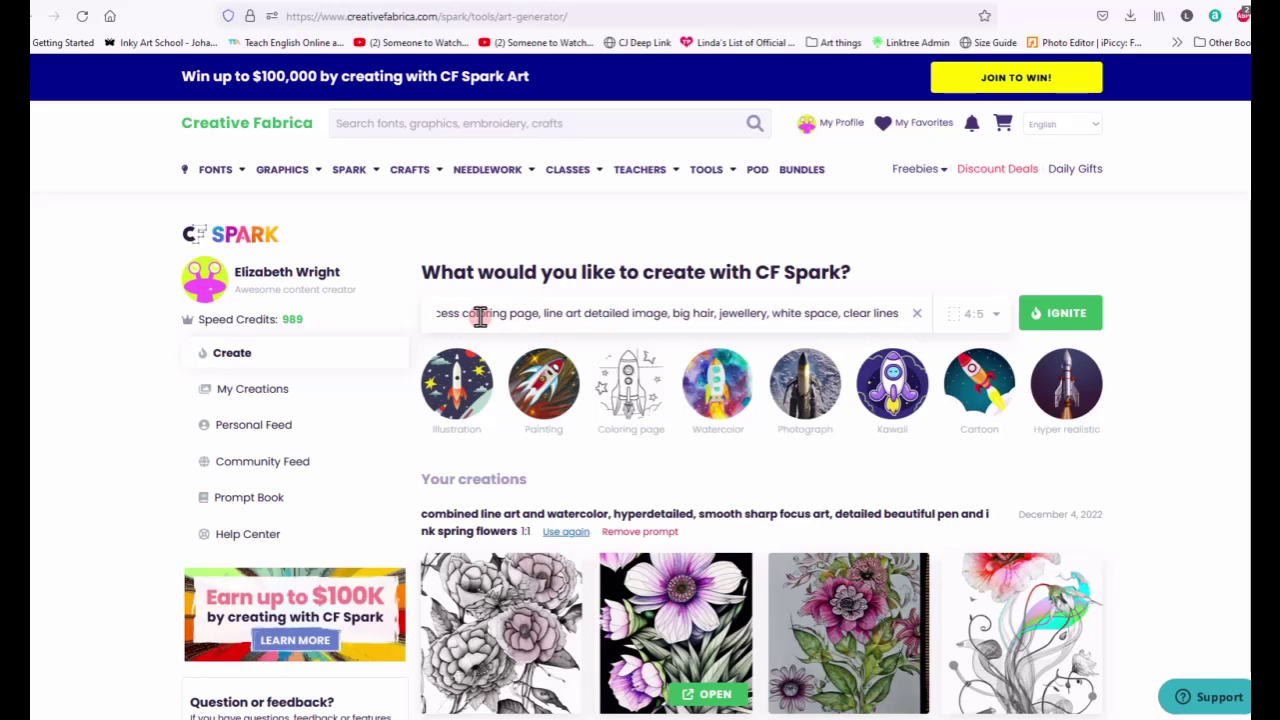
pyautogui.write(', big eyes')
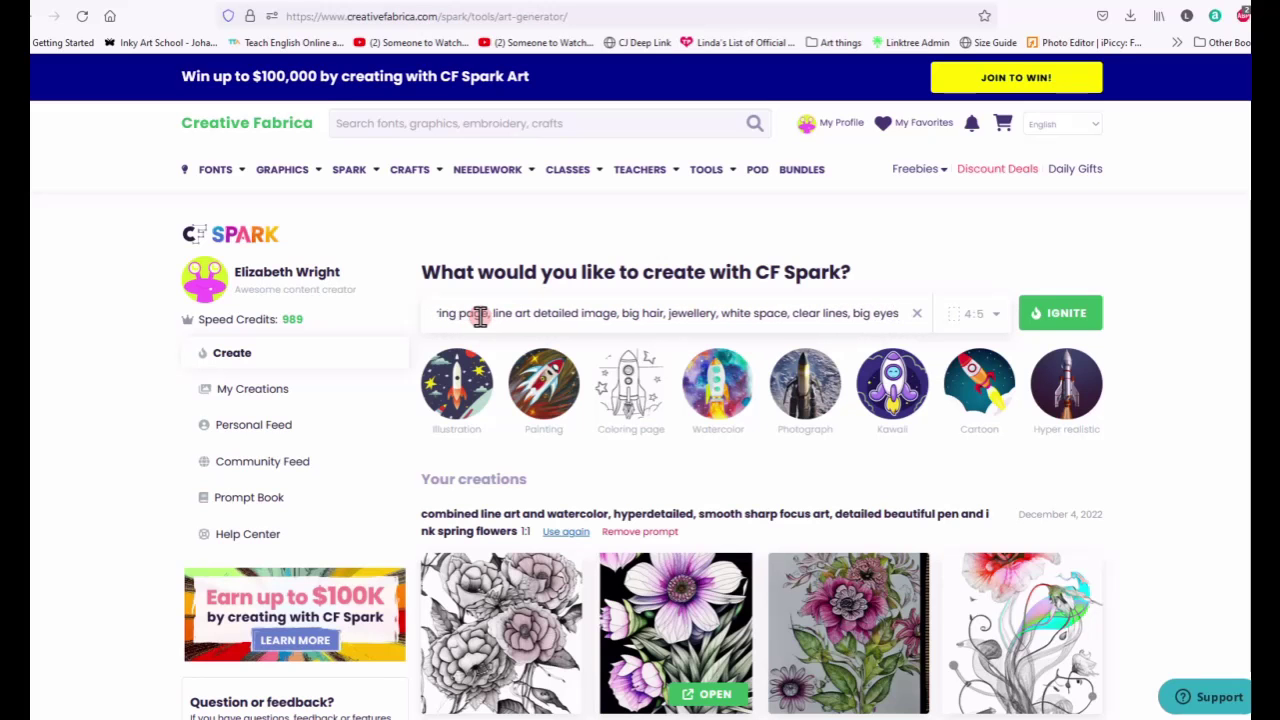
# Step: Generate the African Princess coloring page artworks from the entered prompt
pyautogui.click(1058, 318)
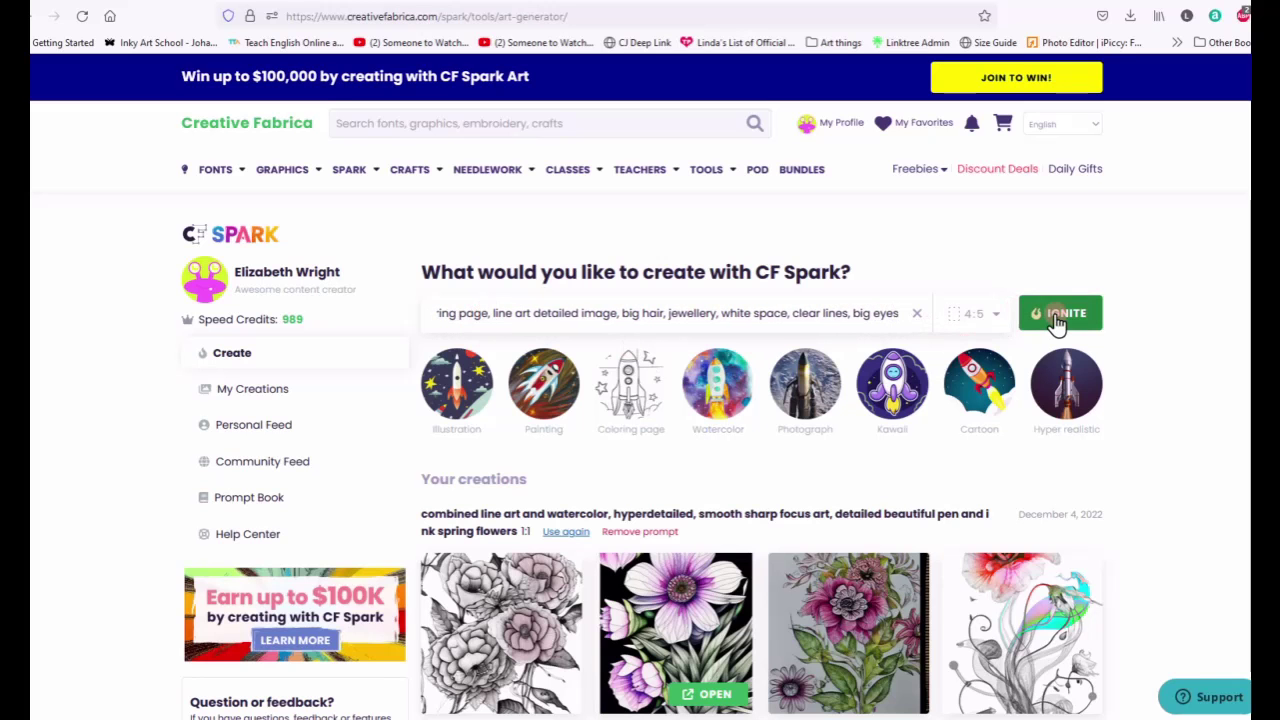
pyautogui.click(277, 365)
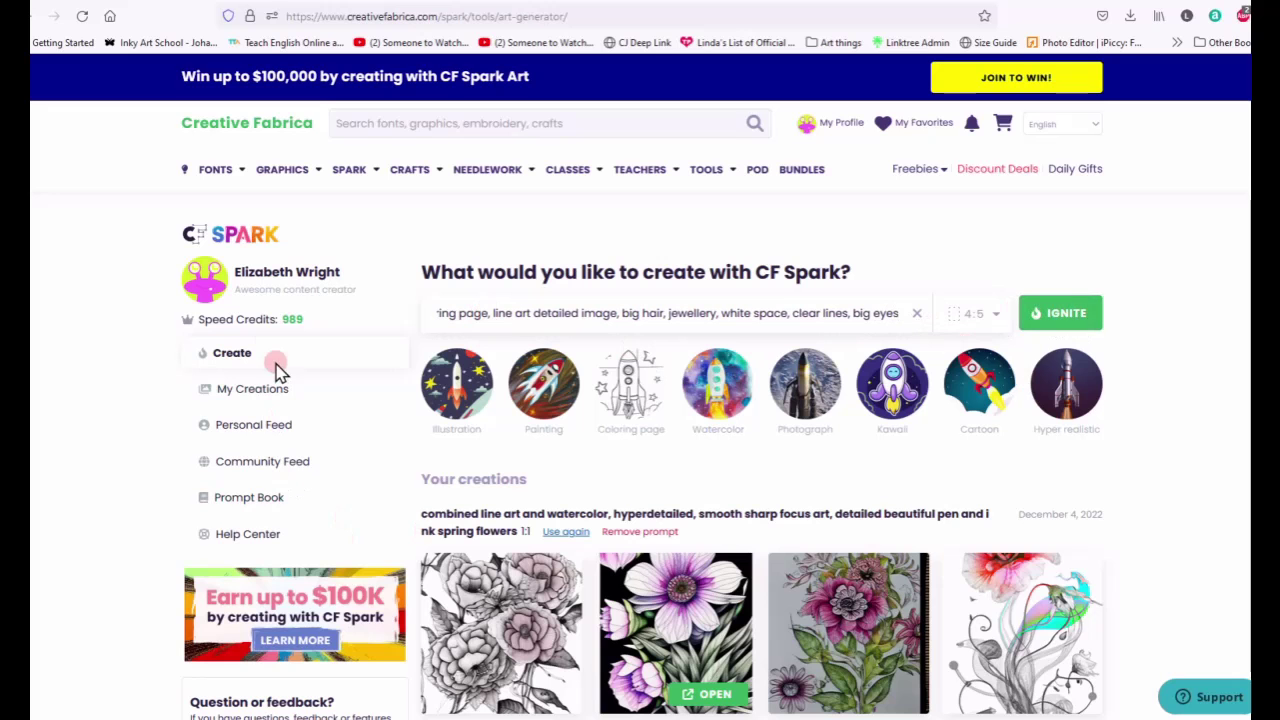
pyautogui.click(316, 398)
pyautogui.click(1064, 330)
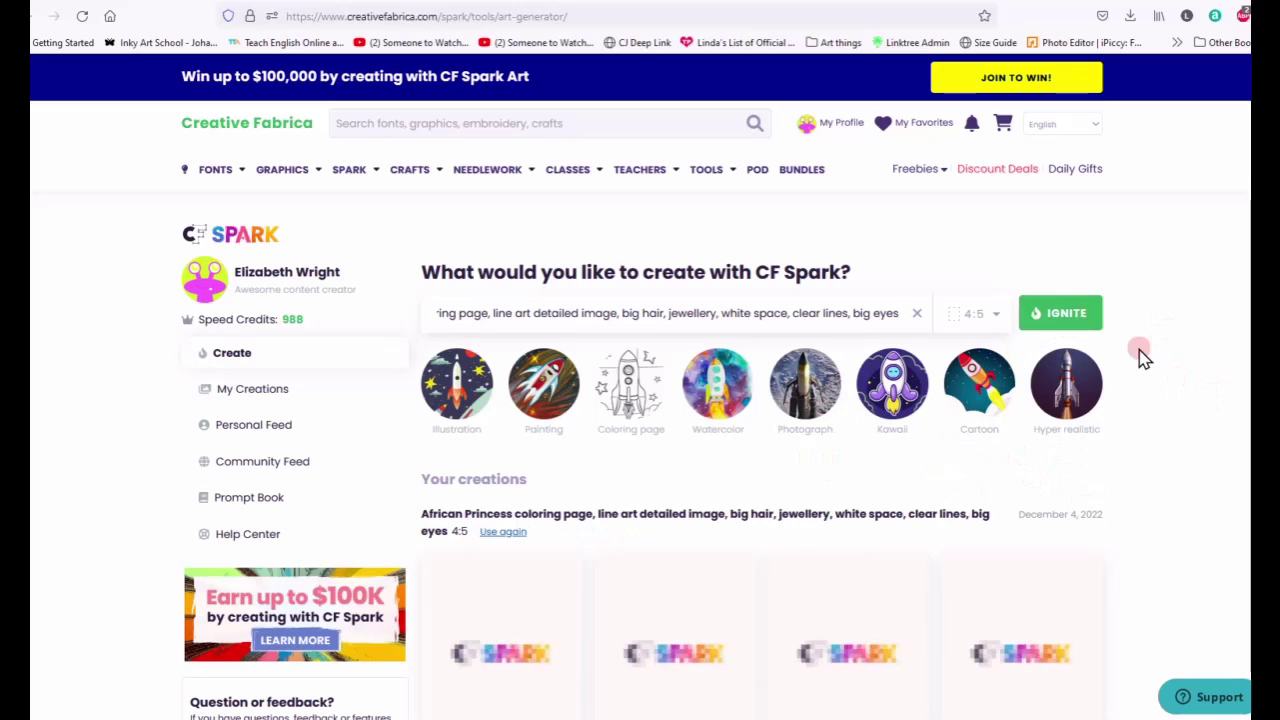
# Step: Publish the first of the generated African Princess images and open its product page
pyautogui.scroll(-1, 1150, 325)
pyautogui.scroll(-2, 1150, 325)
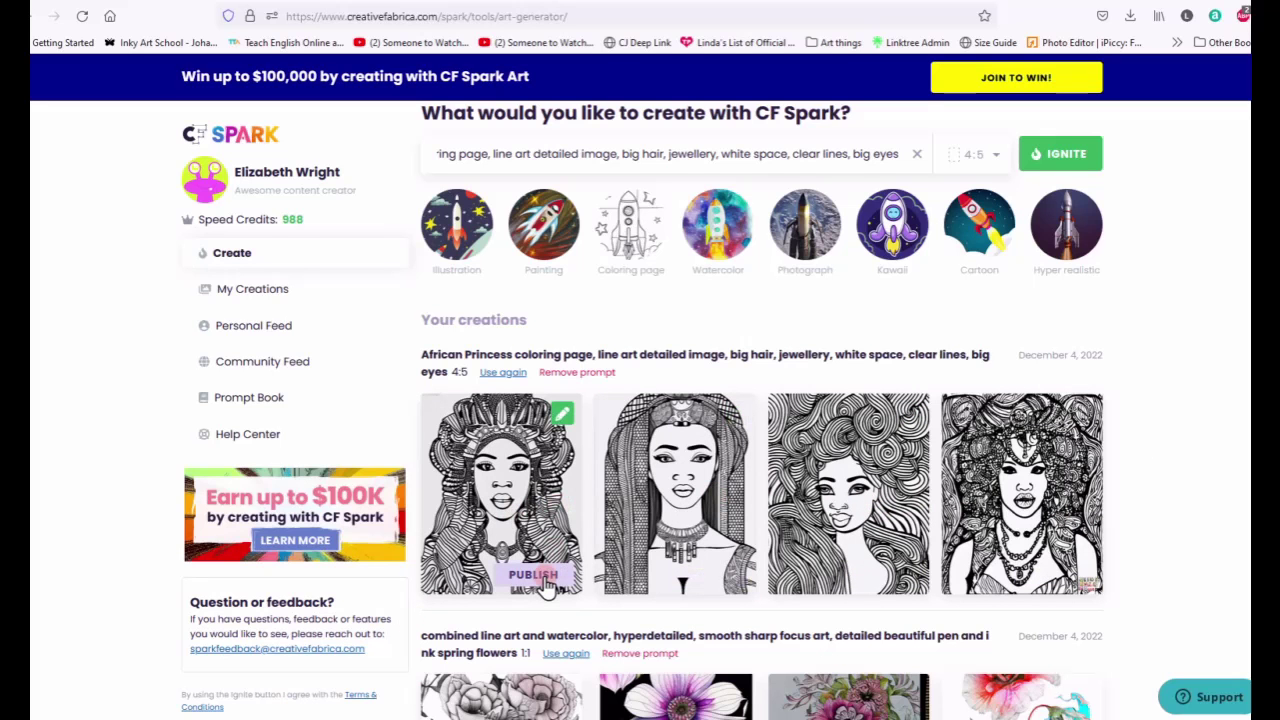
pyautogui.click(540, 576)
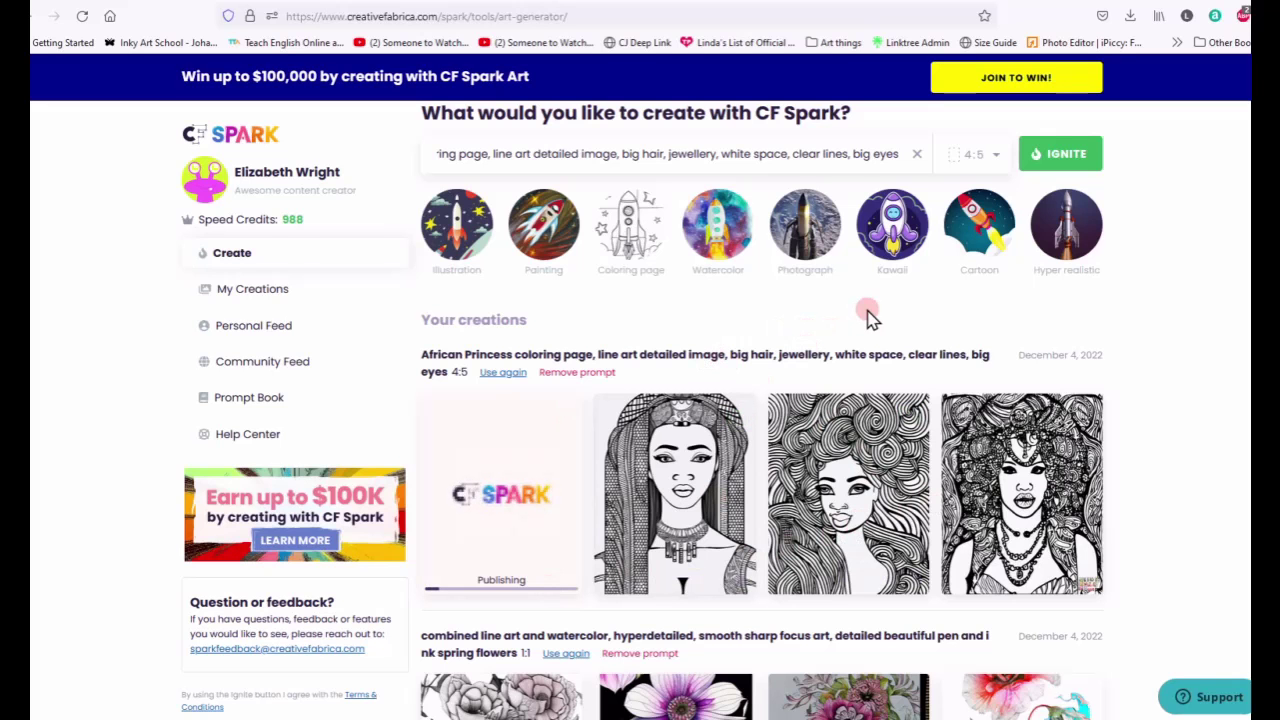
pyautogui.moveTo(594, 515)
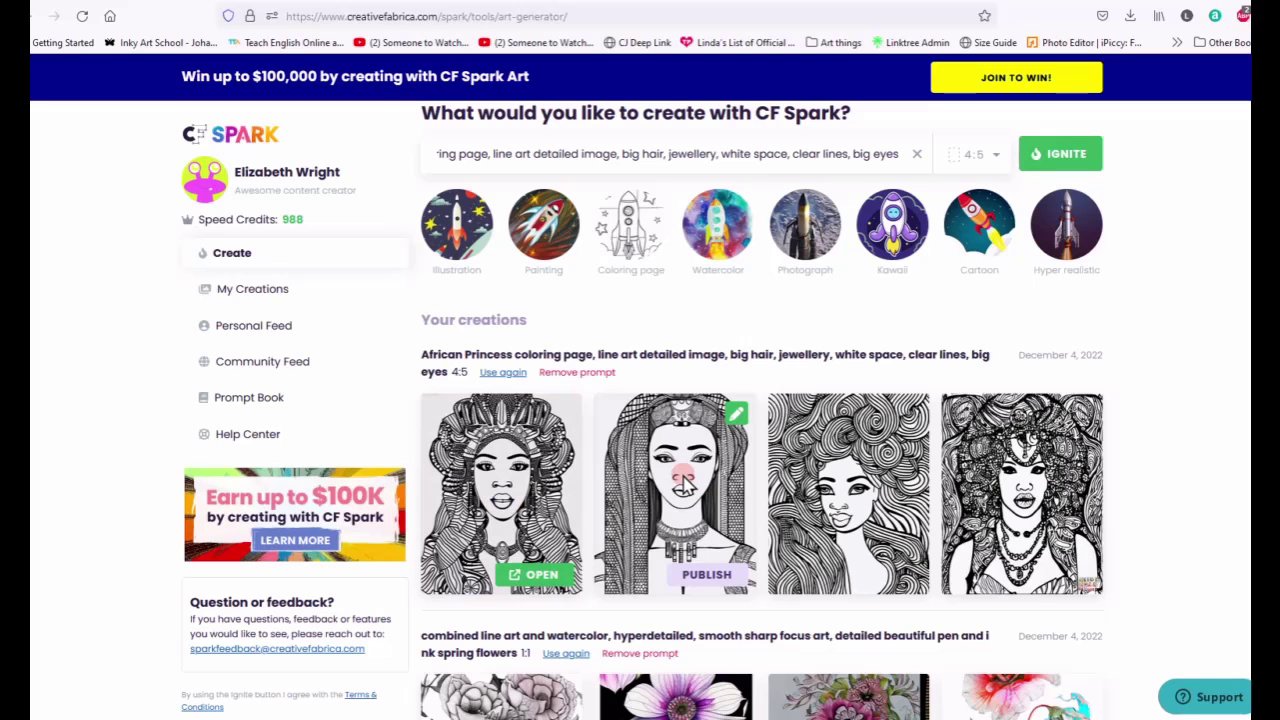
pyautogui.click(532, 576)
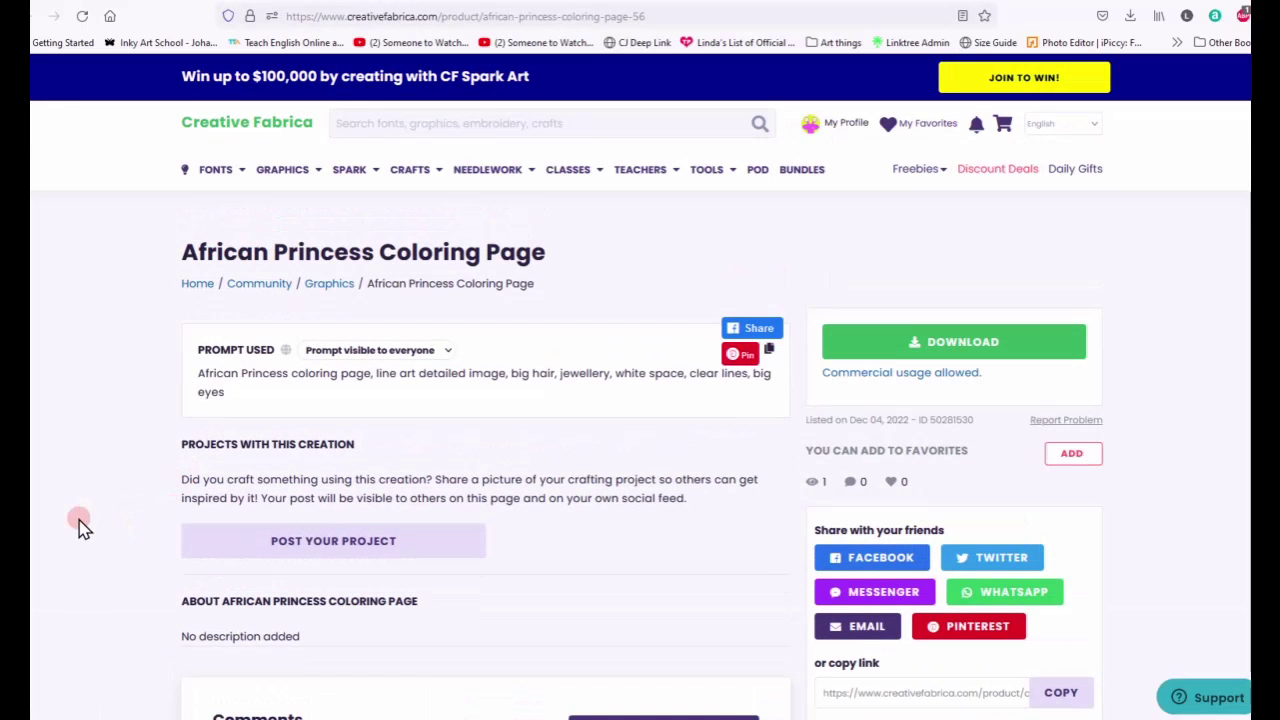
# Step: Examine the published African Princess coloring page at full size, along with the prompt and details on its product page
pyautogui.scroll(-5, 80, 527)
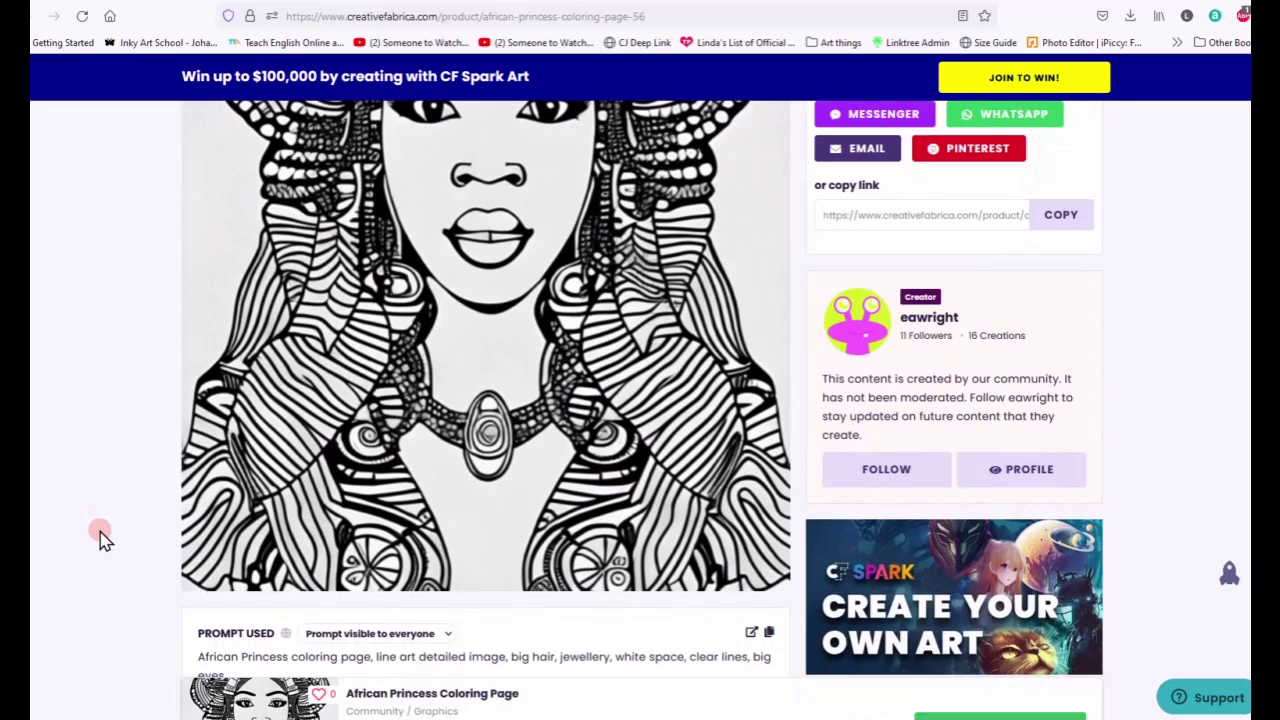
pyautogui.scroll(1, 101, 536)
pyautogui.scroll(1, 103, 533)
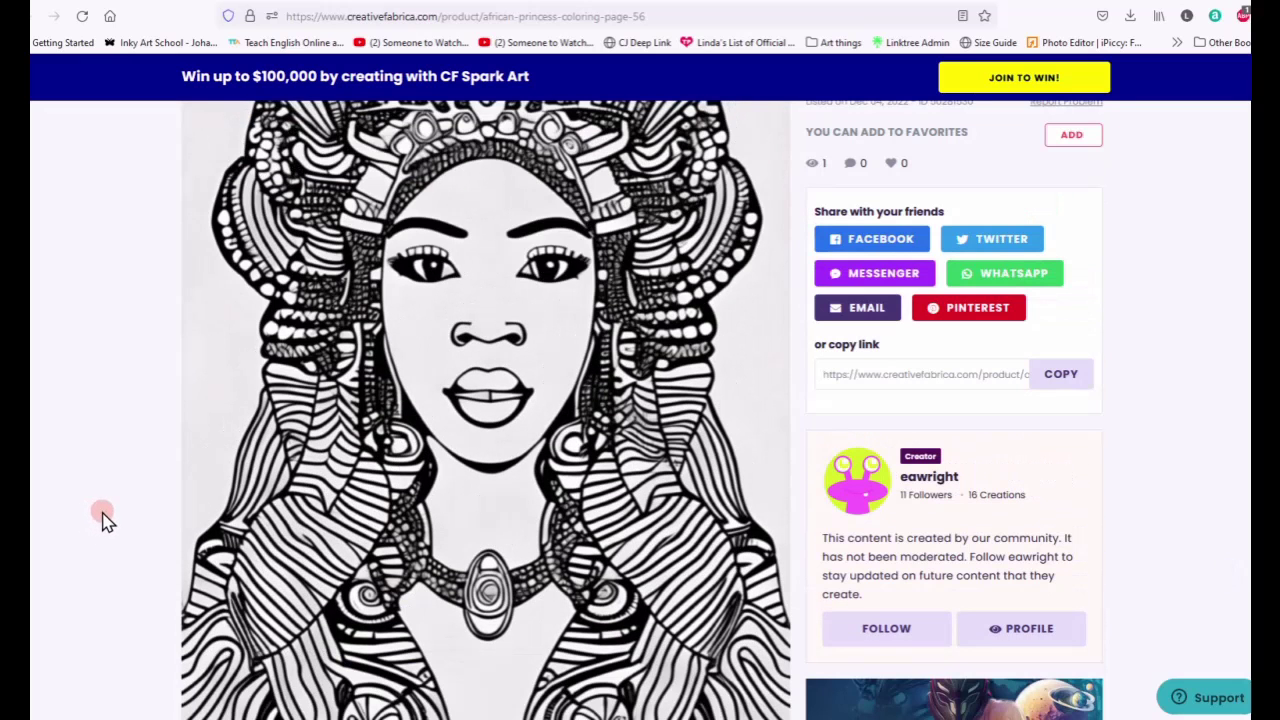
pyautogui.scroll(3, 113, 484)
pyautogui.scroll(1, 113, 484)
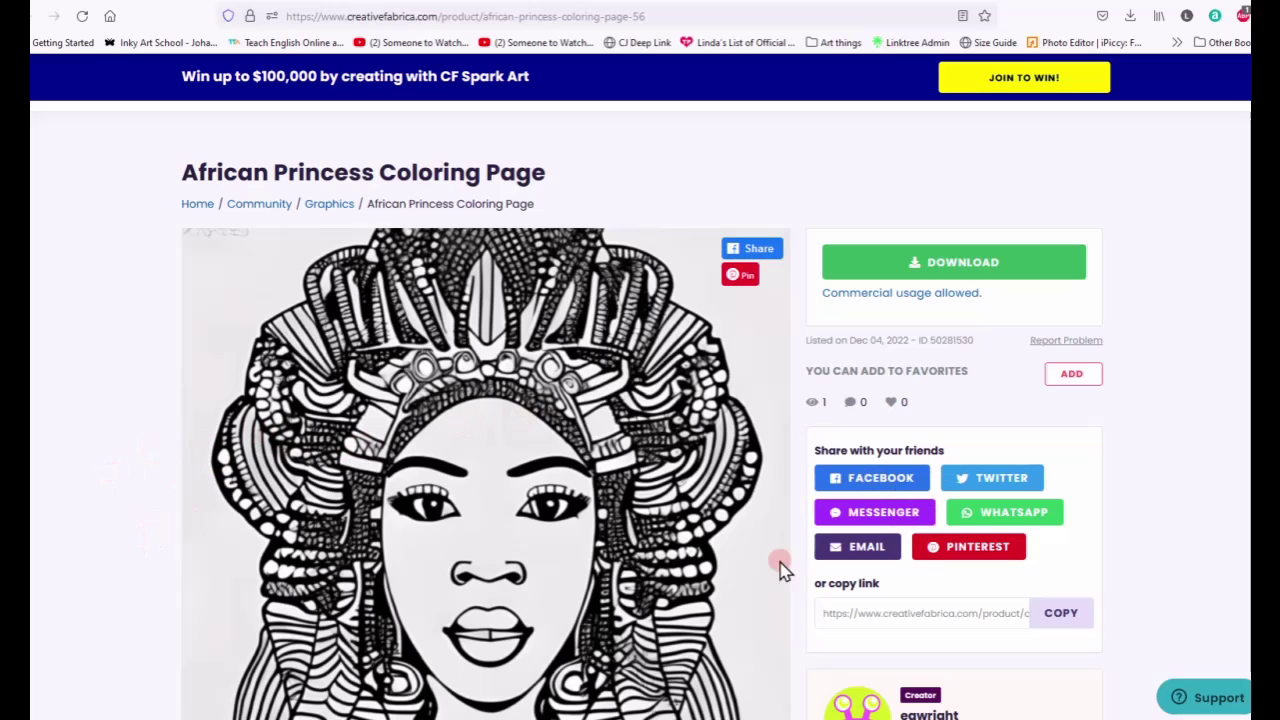
pyautogui.scroll(-5, 712, 578)
pyautogui.scroll(-3, 712, 578)
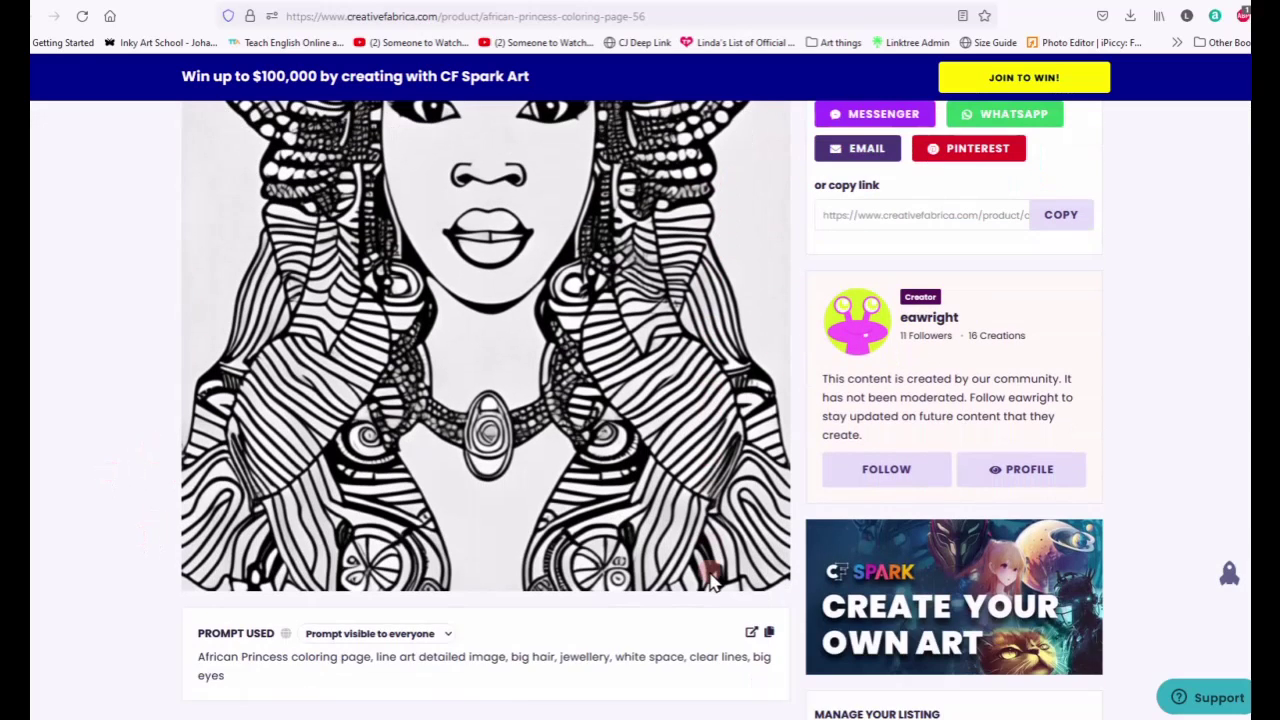
pyautogui.scroll(1, 710, 578)
pyautogui.scroll(5, 710, 578)
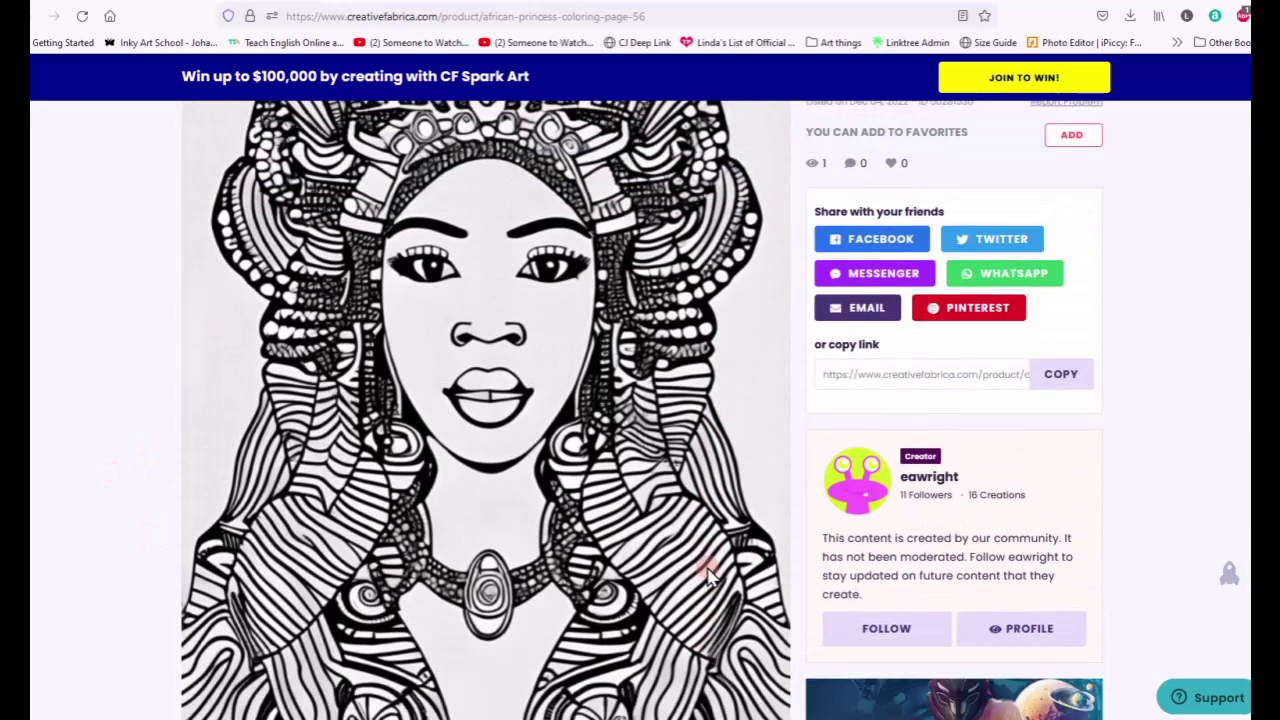
pyautogui.scroll(3, 708, 578)
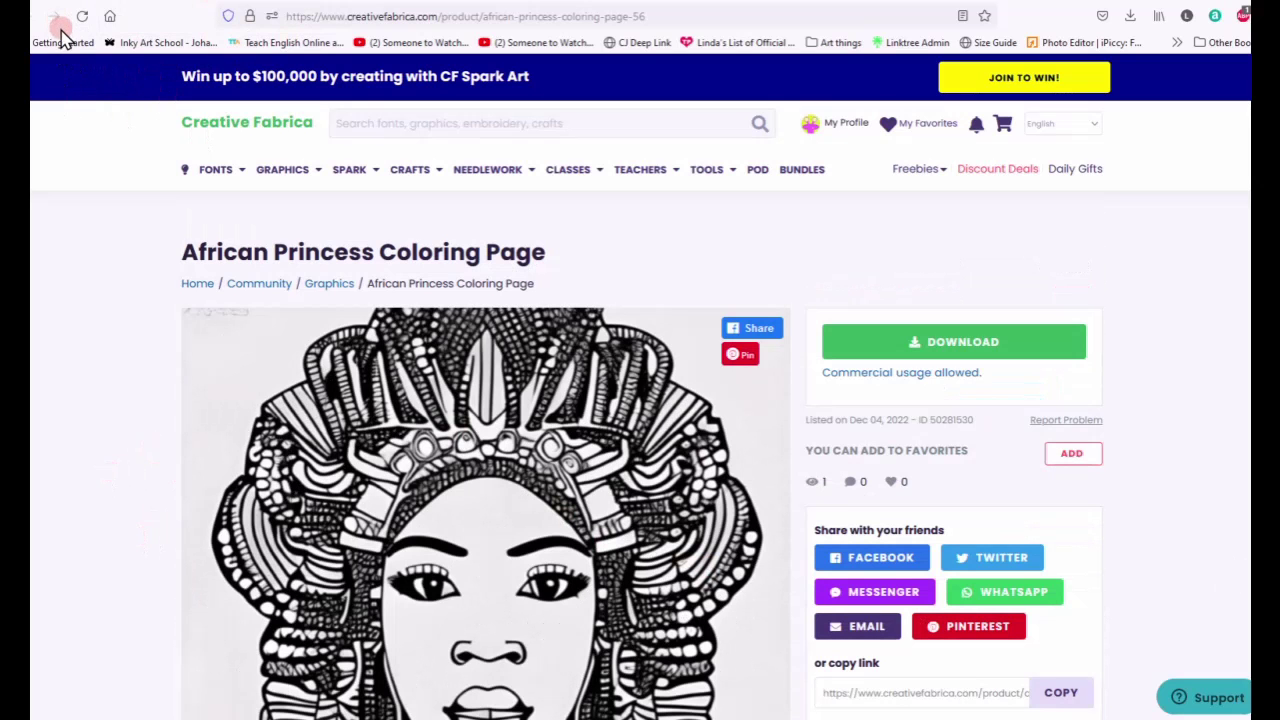
# Step: Return to the CF Spark art generator and remove the African Princess prompt from the list of creations
pyautogui.click(174, 5)
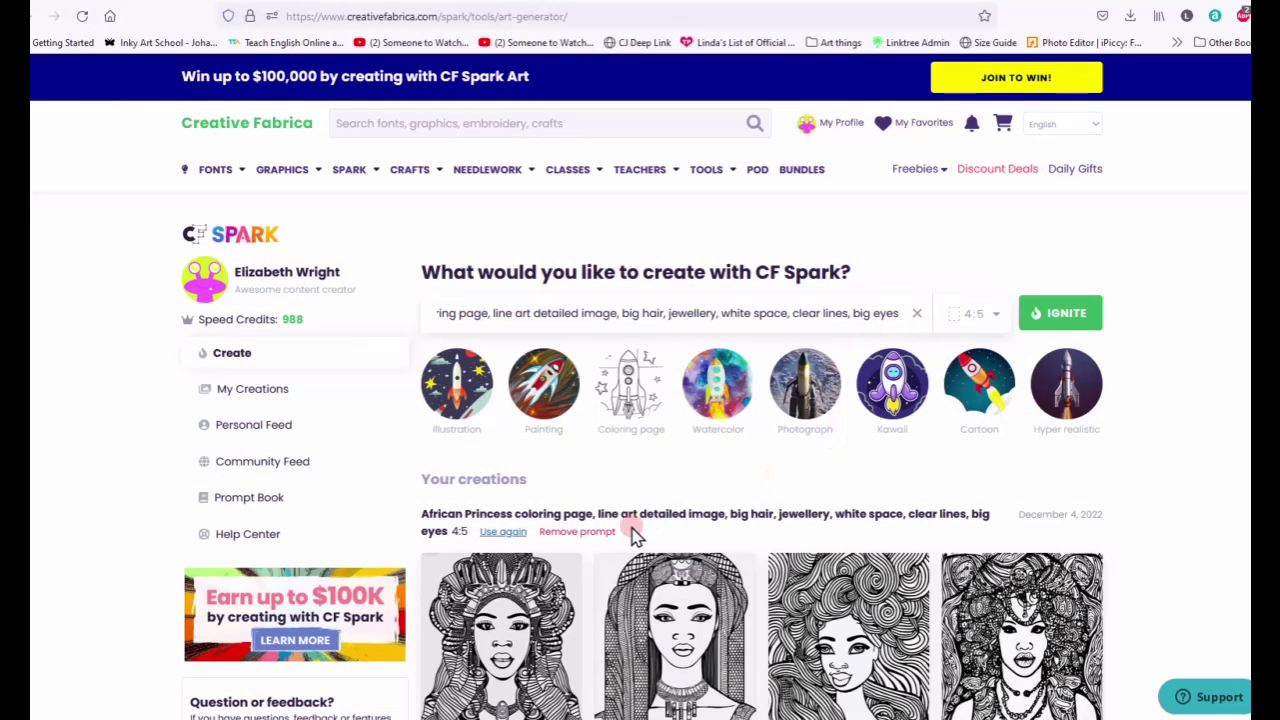
pyautogui.click(577, 532)
pyautogui.click(558, 448)
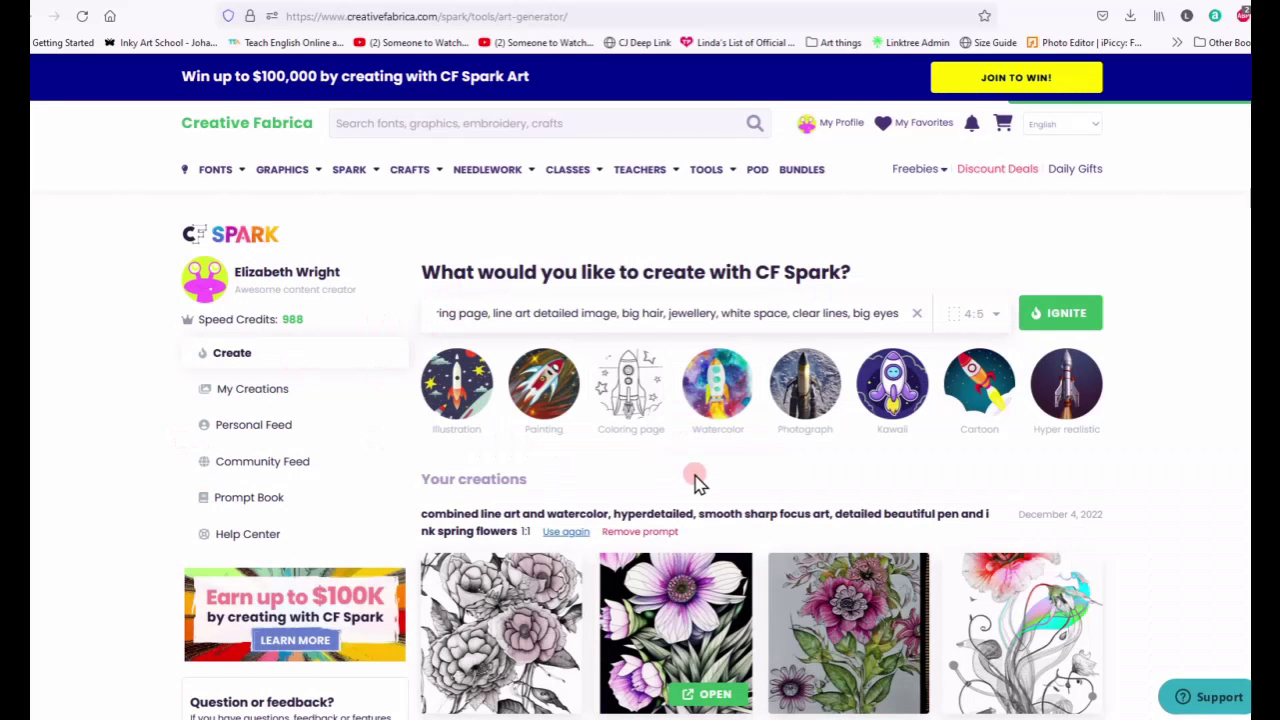
pyautogui.scroll(-4, 697, 478)
pyautogui.scroll(4, 700, 483)
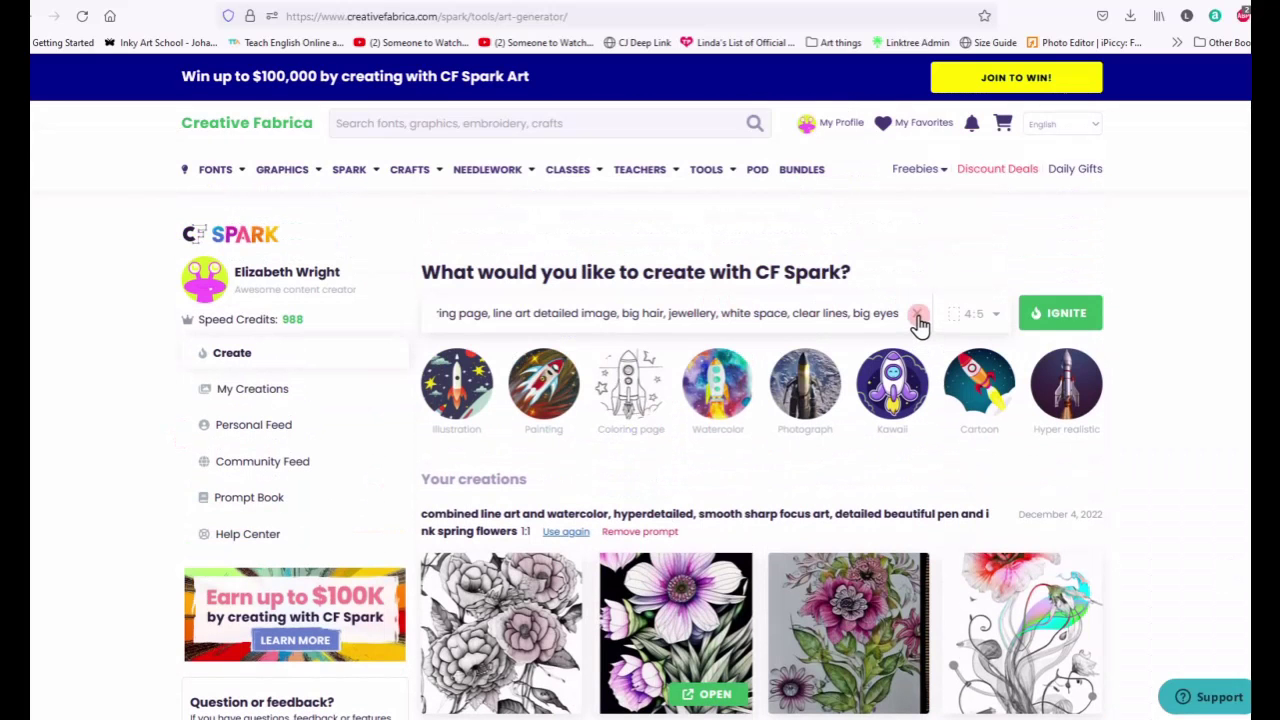
# Step: Replace the prompt with "cute chibi fairy girl with curly hair, pretty dress, candy canes, background white, flowers, rainbow, line art, black and white"
pyautogui.click(918, 318)
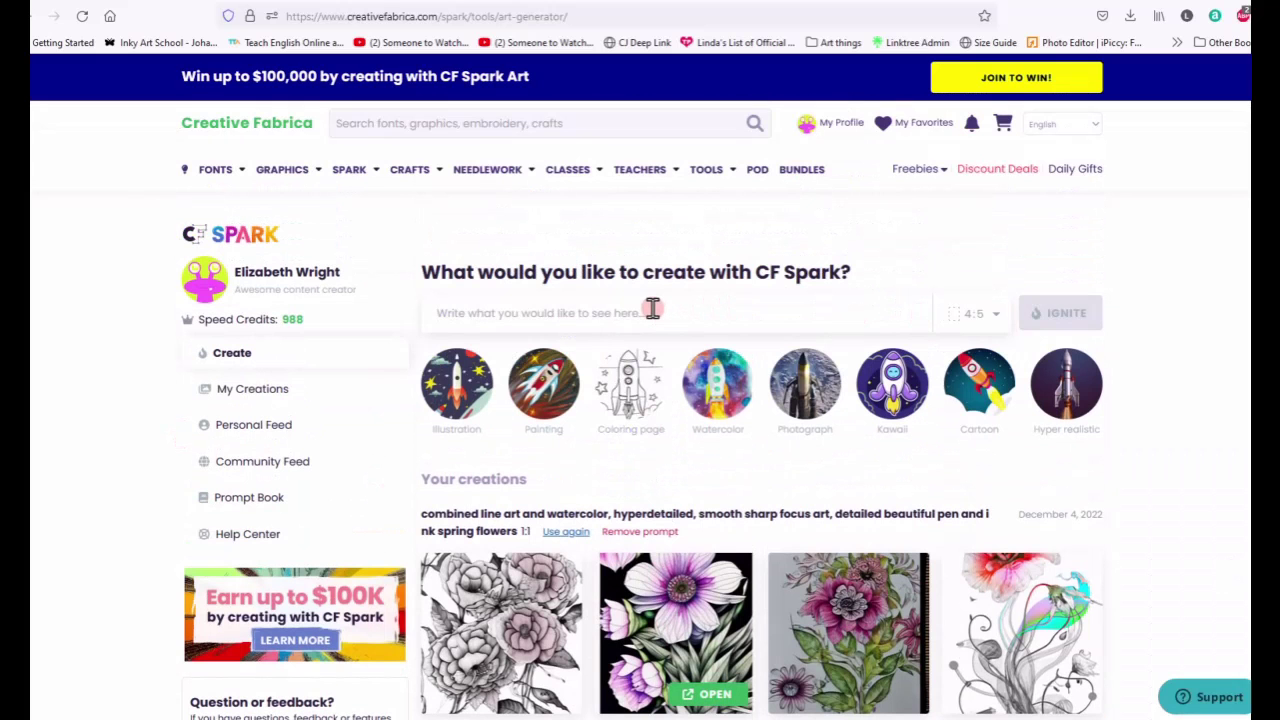
pyautogui.write('cute chibi fairy girl with curly hair, pretty dress,')
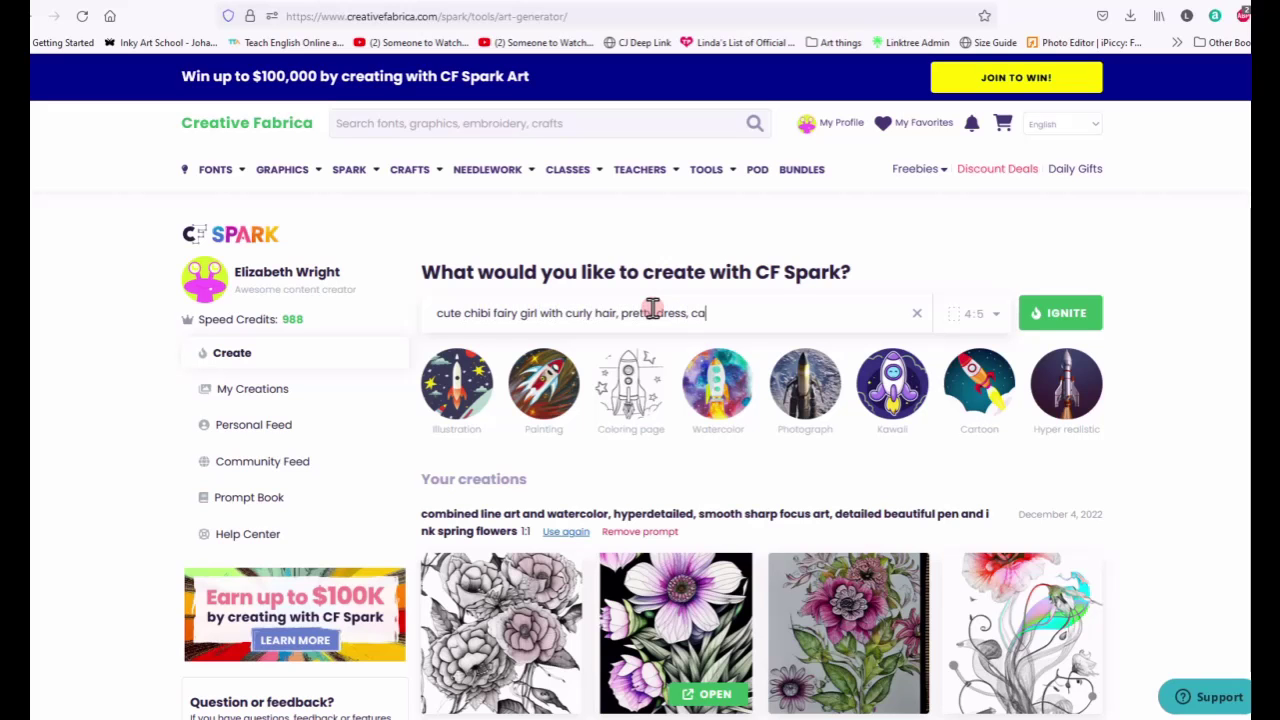
pyautogui.write('canes,')
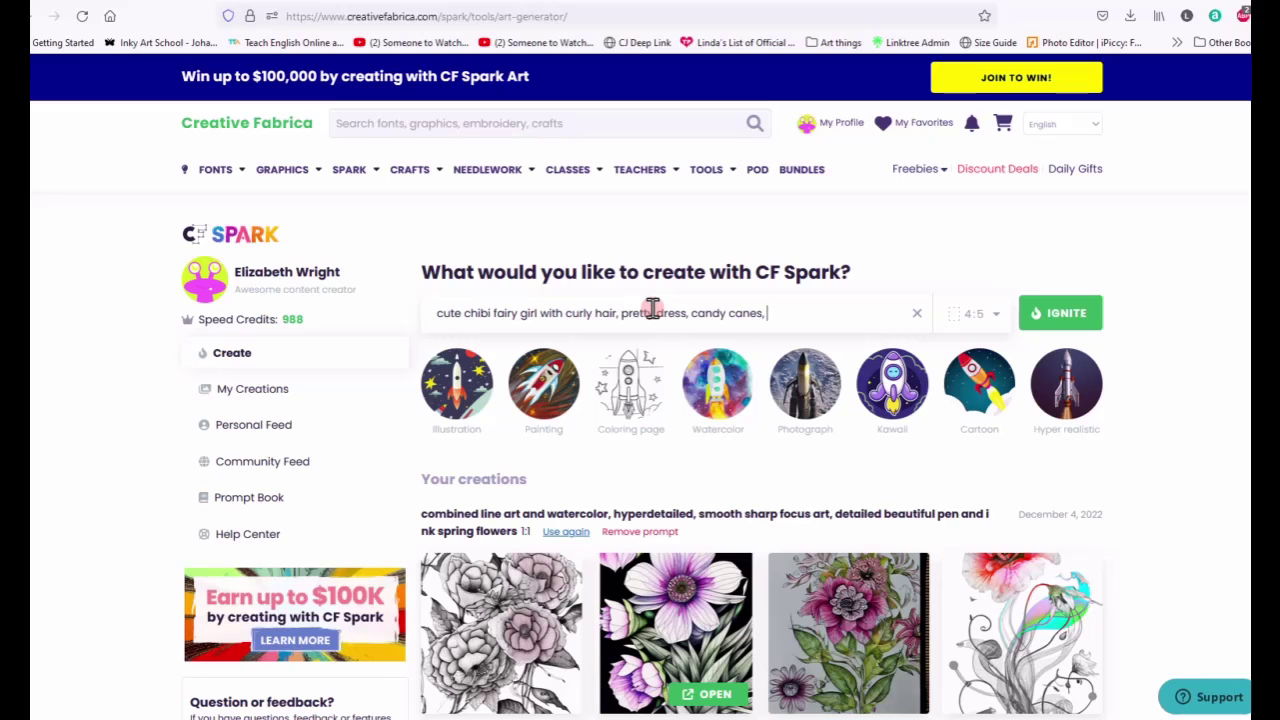
pyautogui.write(' background white')
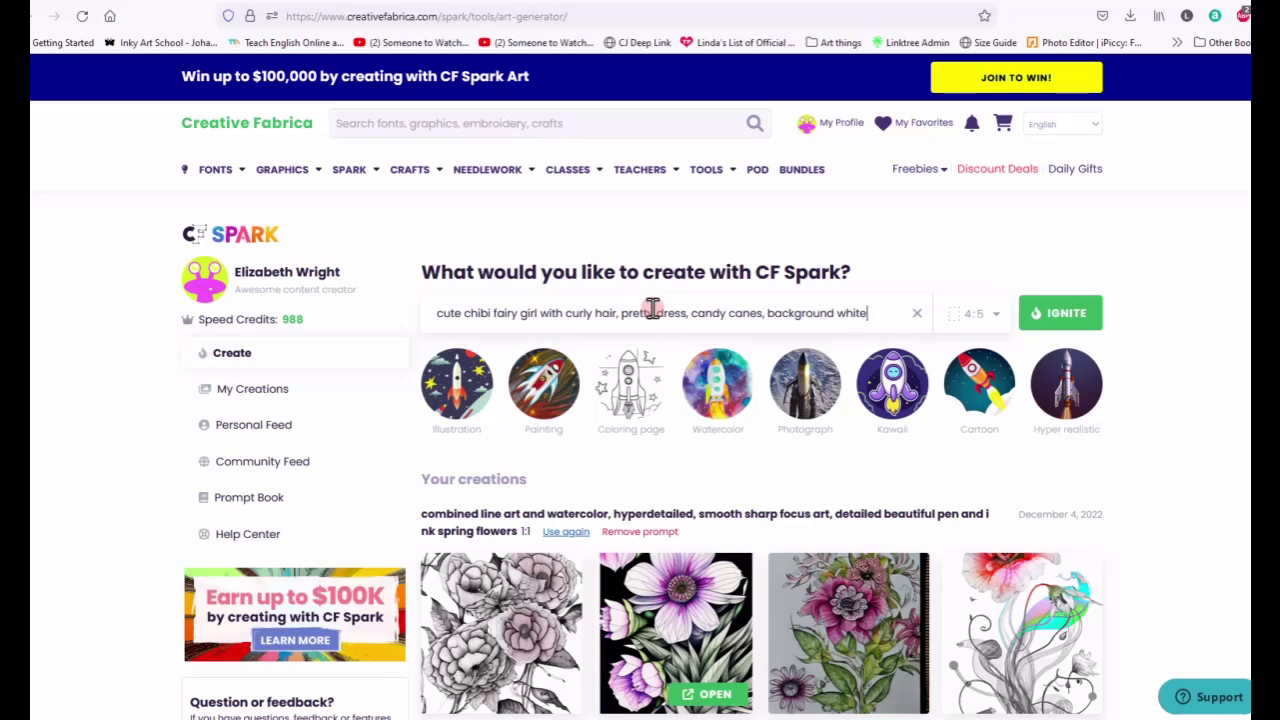
pyautogui.write(', flowers, rainbow, ')
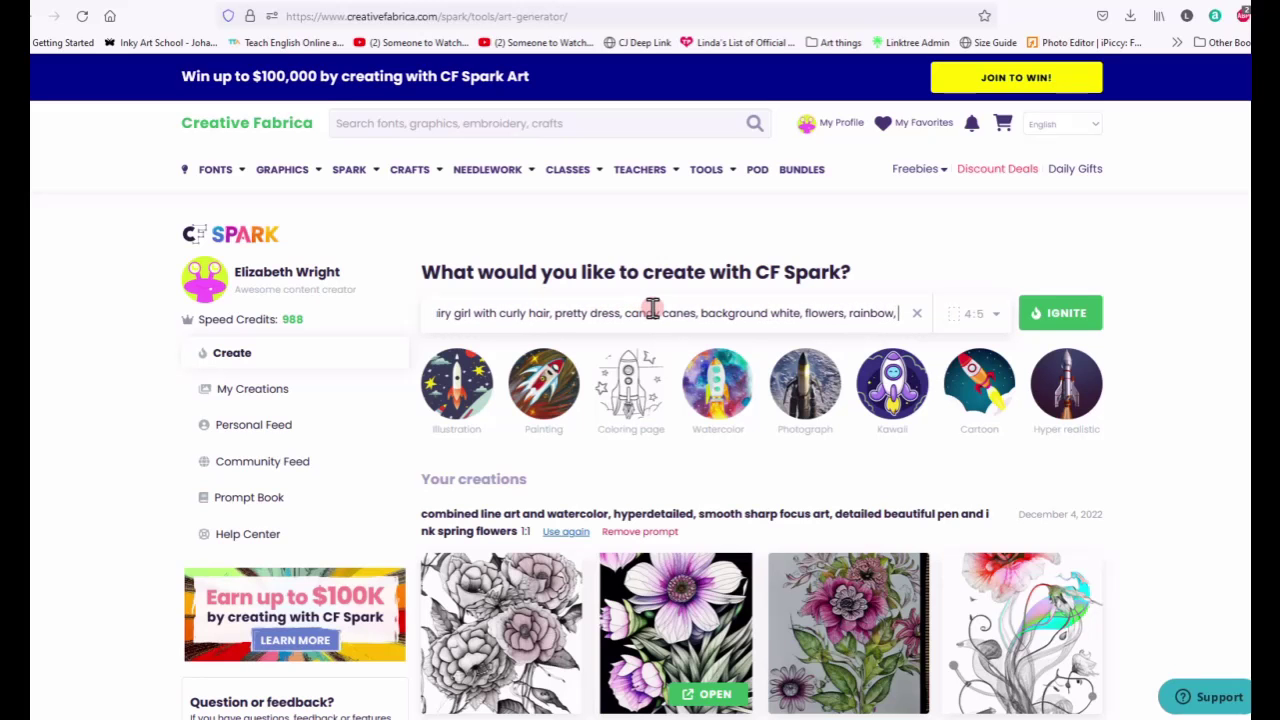
pyautogui.write('line')
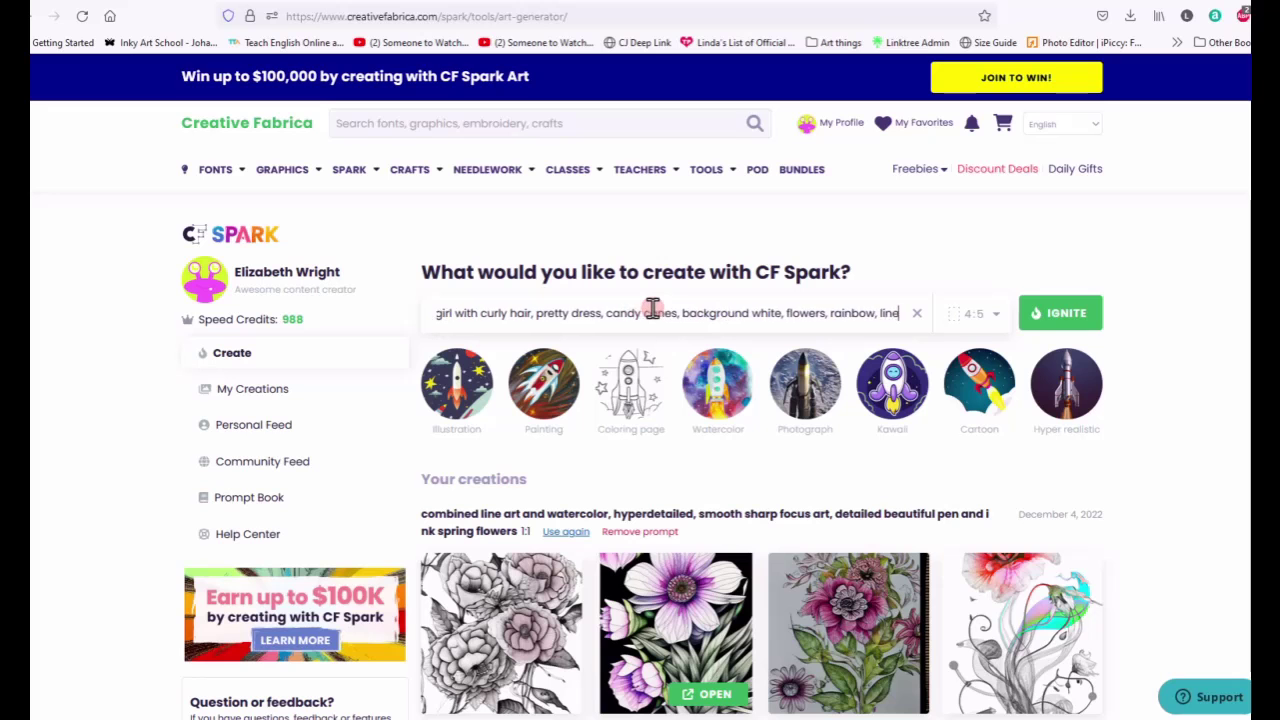
pyautogui.write(' art, bla')
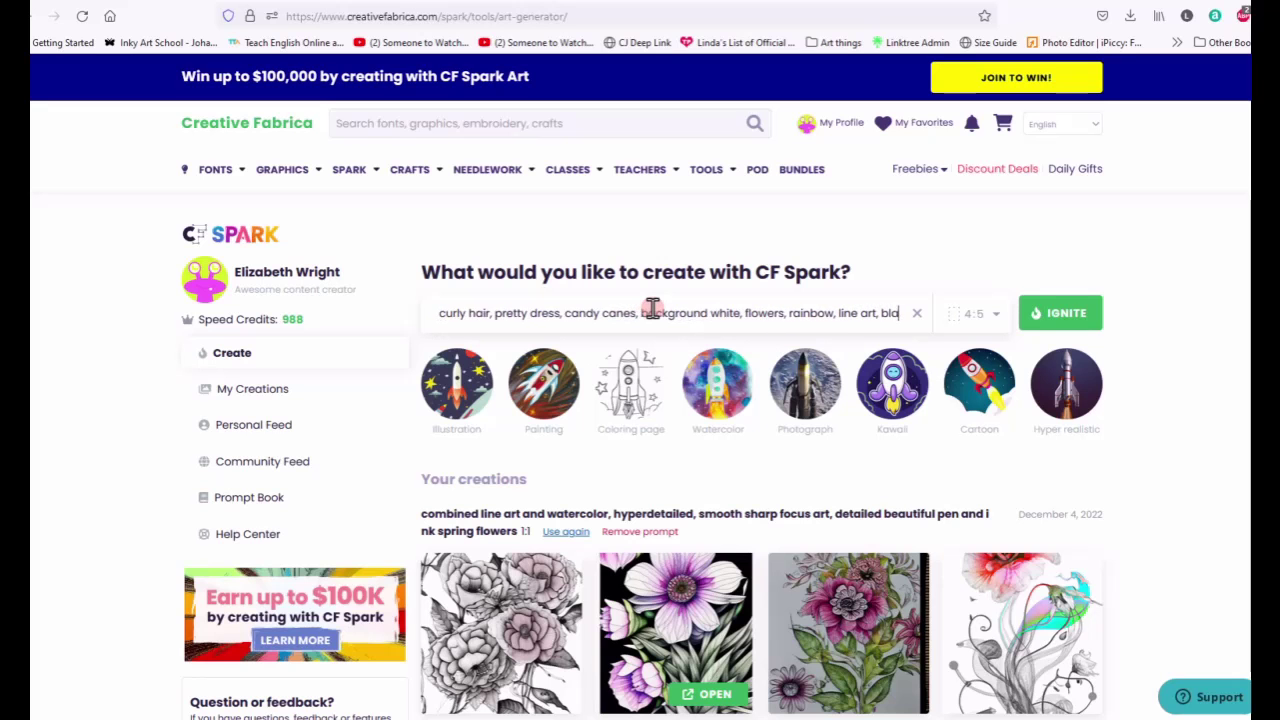
pyautogui.write('ck and white')
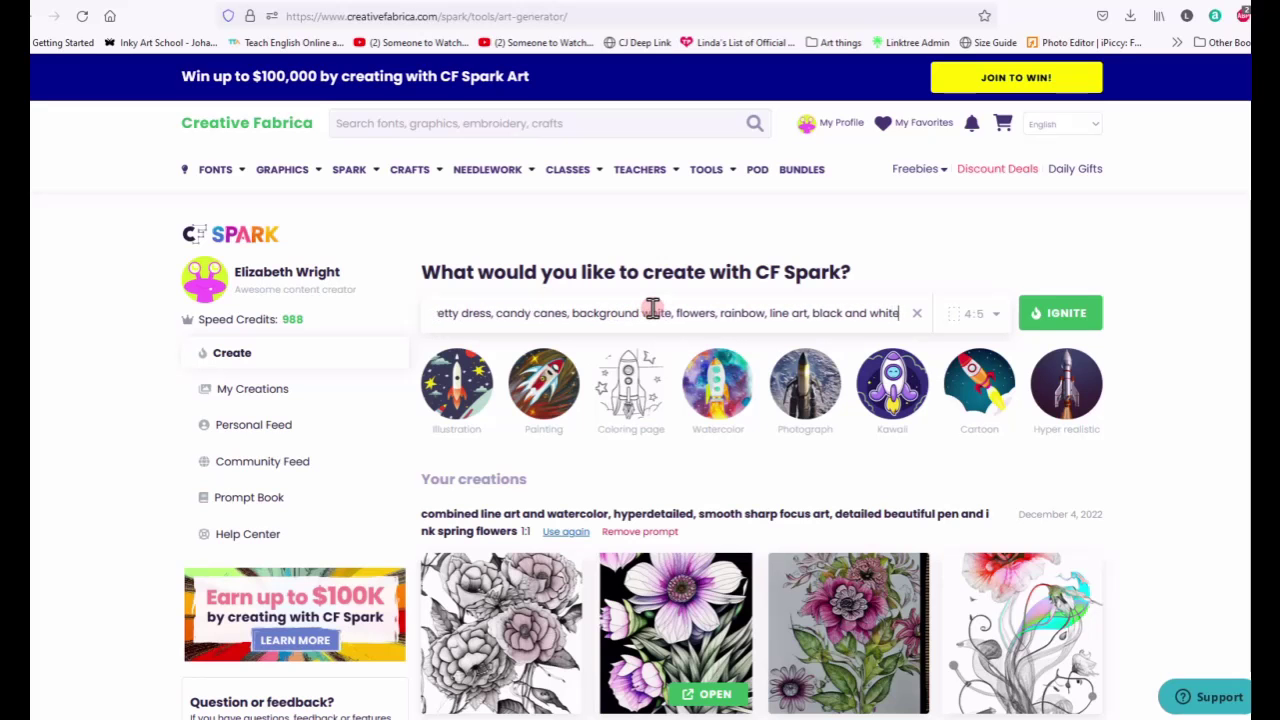
# Step: Generate the chibi fairy girl artworks from the entered prompt and check the resulting images
pyautogui.click(1078, 316)
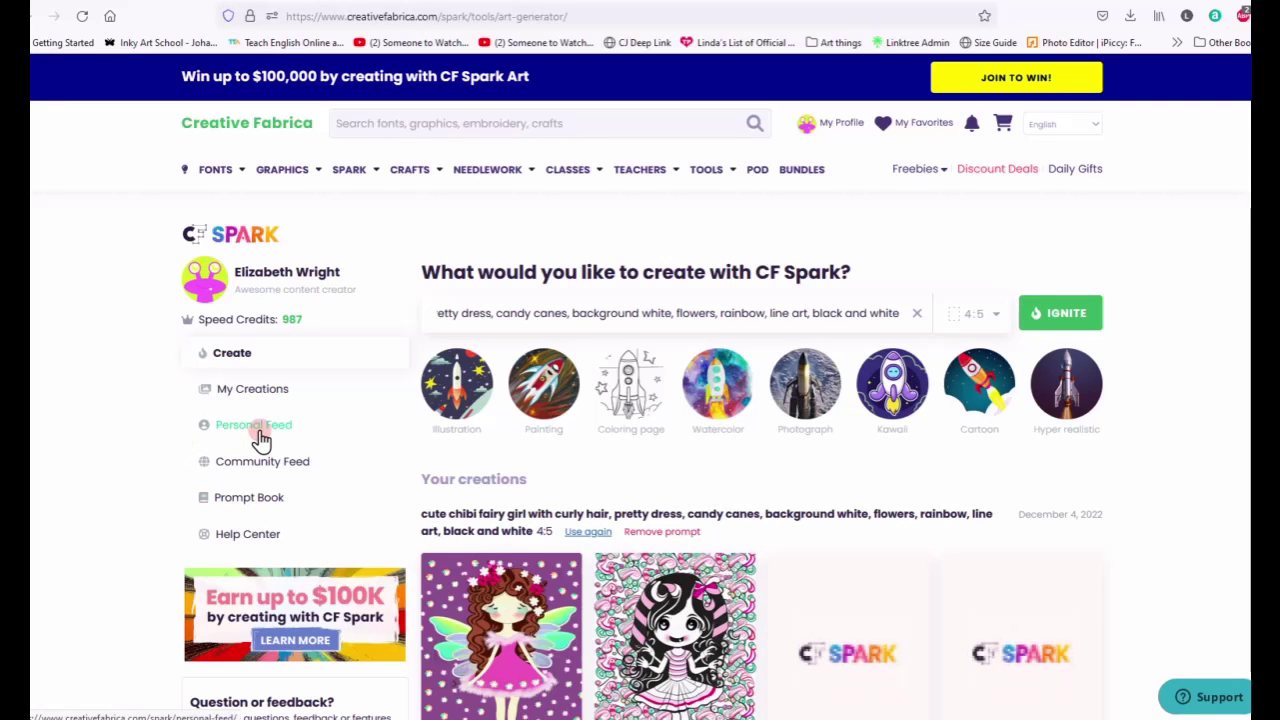
pyautogui.scroll(-2, 257, 434)
pyautogui.scroll(-1, 257, 434)
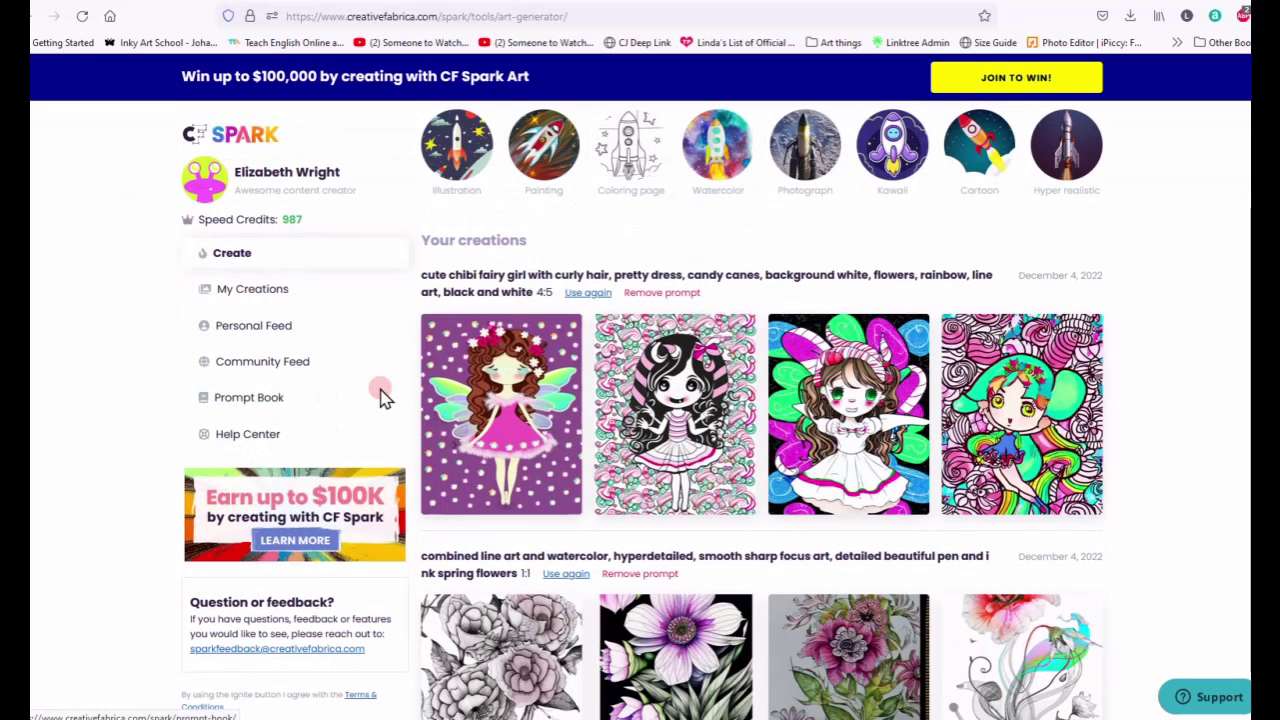
pyautogui.moveTo(968, 438)
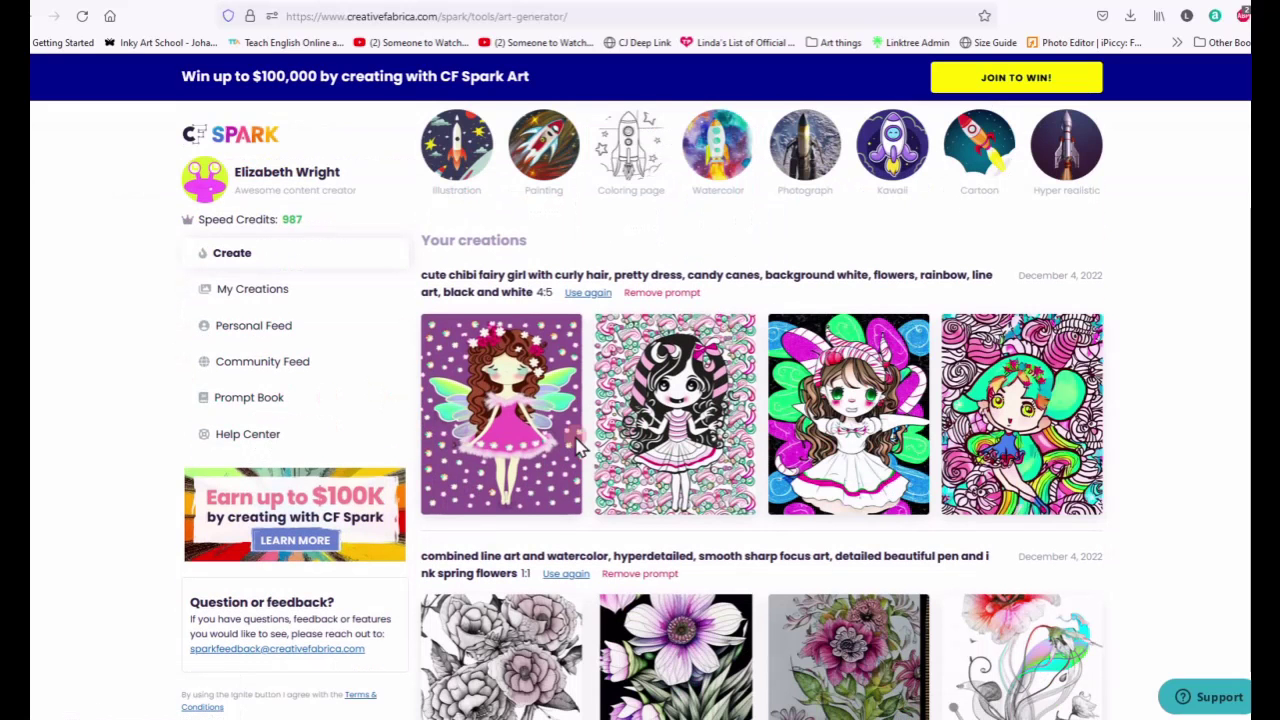
pyautogui.moveTo(556, 445)
# Step: Enter the prompt "coloring page, chibi fairy with big eyes and candy canes with rainbow in the background, white spaces"
pyautogui.scroll(3, 480, 400)
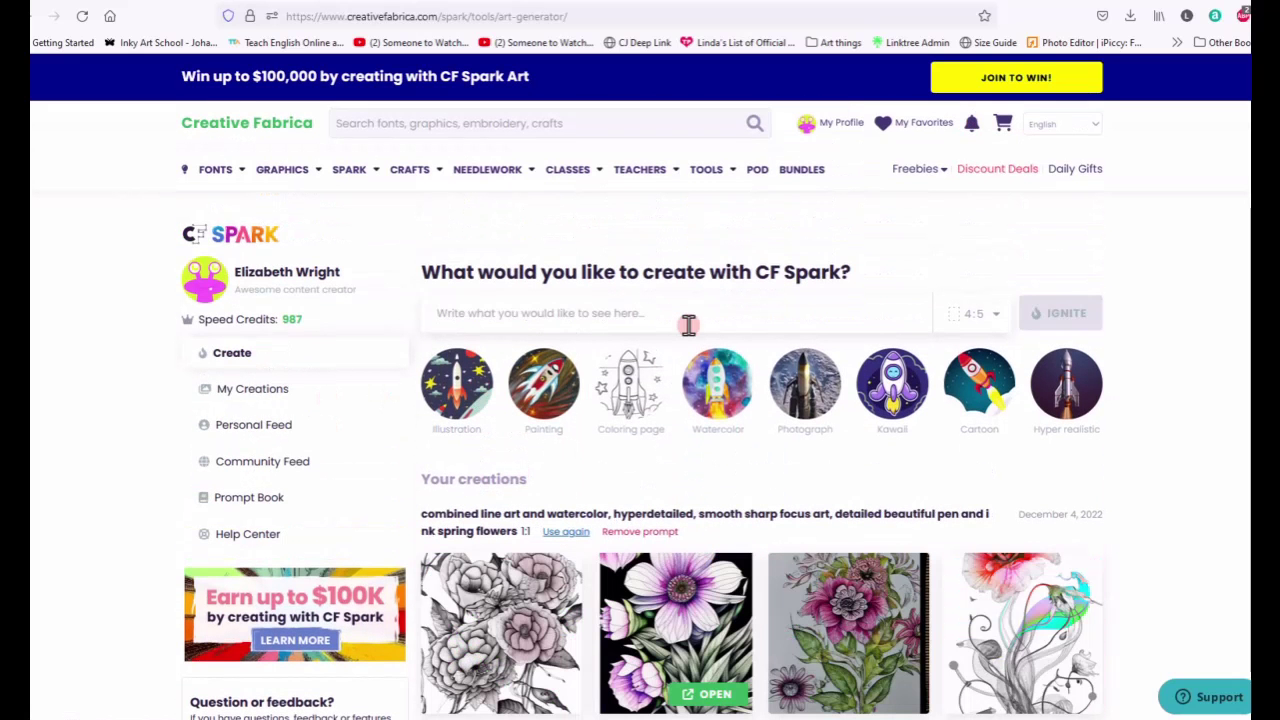
pyautogui.write('col')
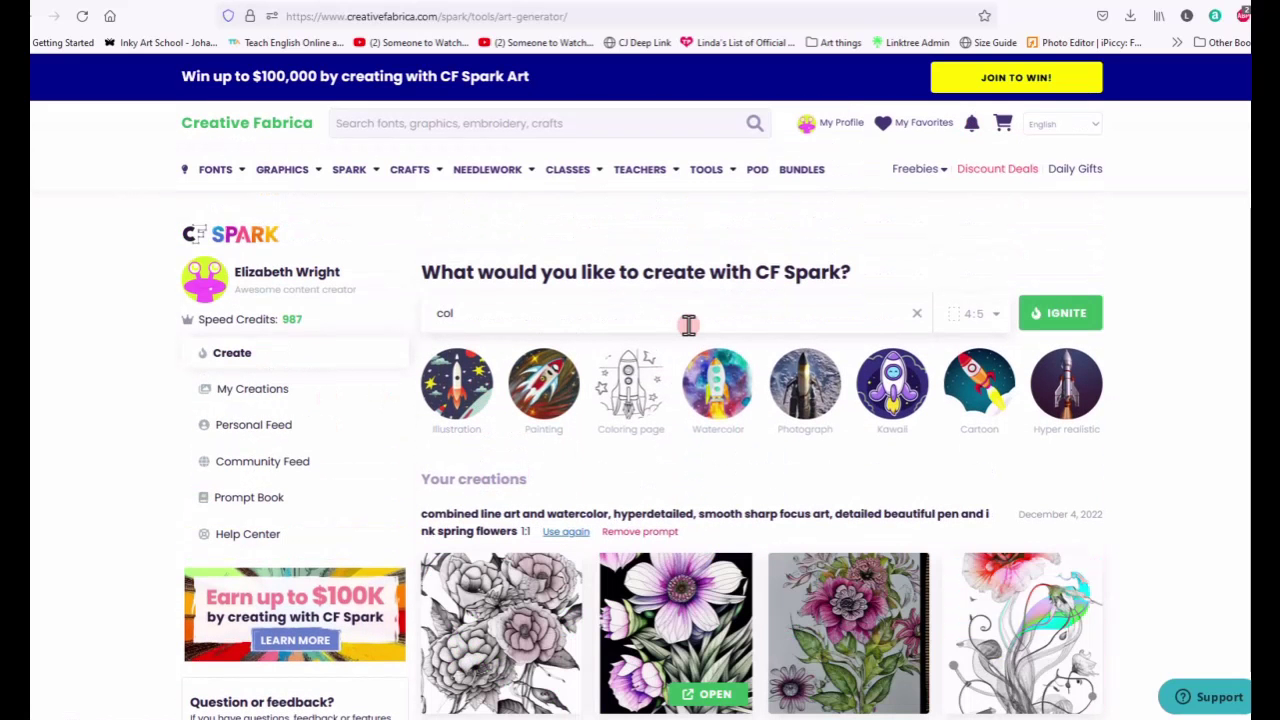
pyautogui.write('oring page, chibi fairy with big eyes')
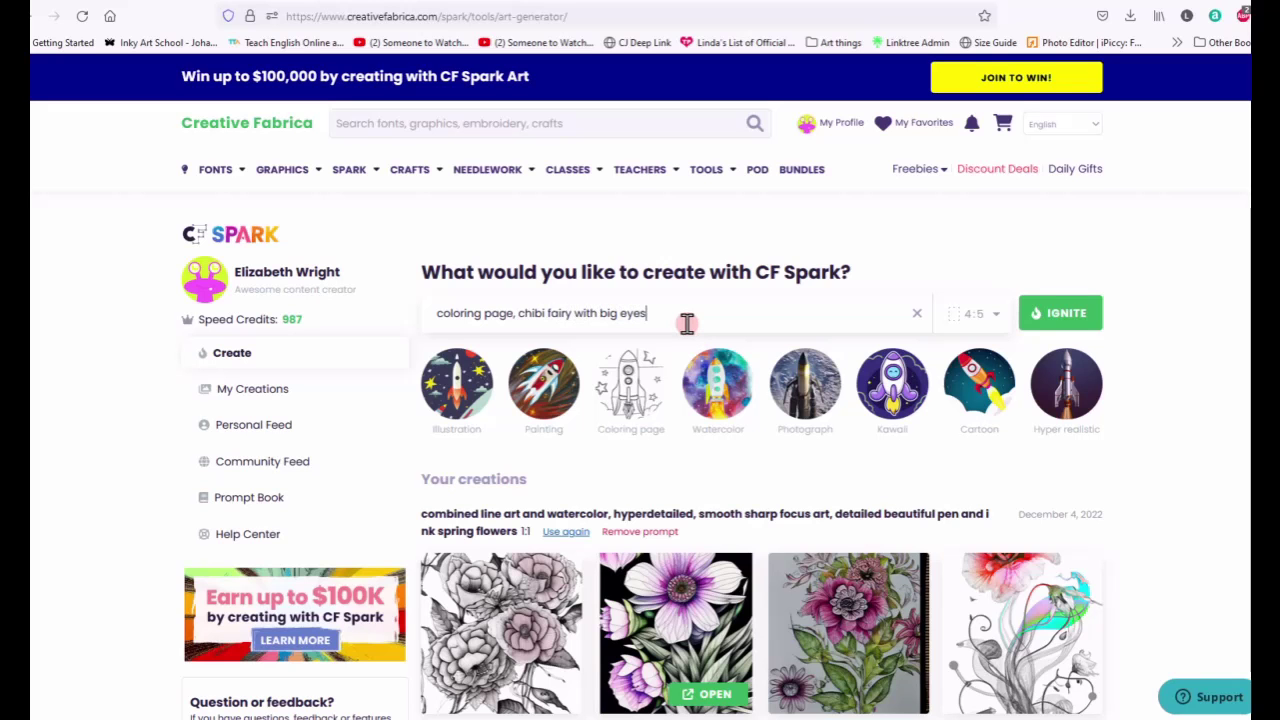
pyautogui.write('and candy canes with ra')
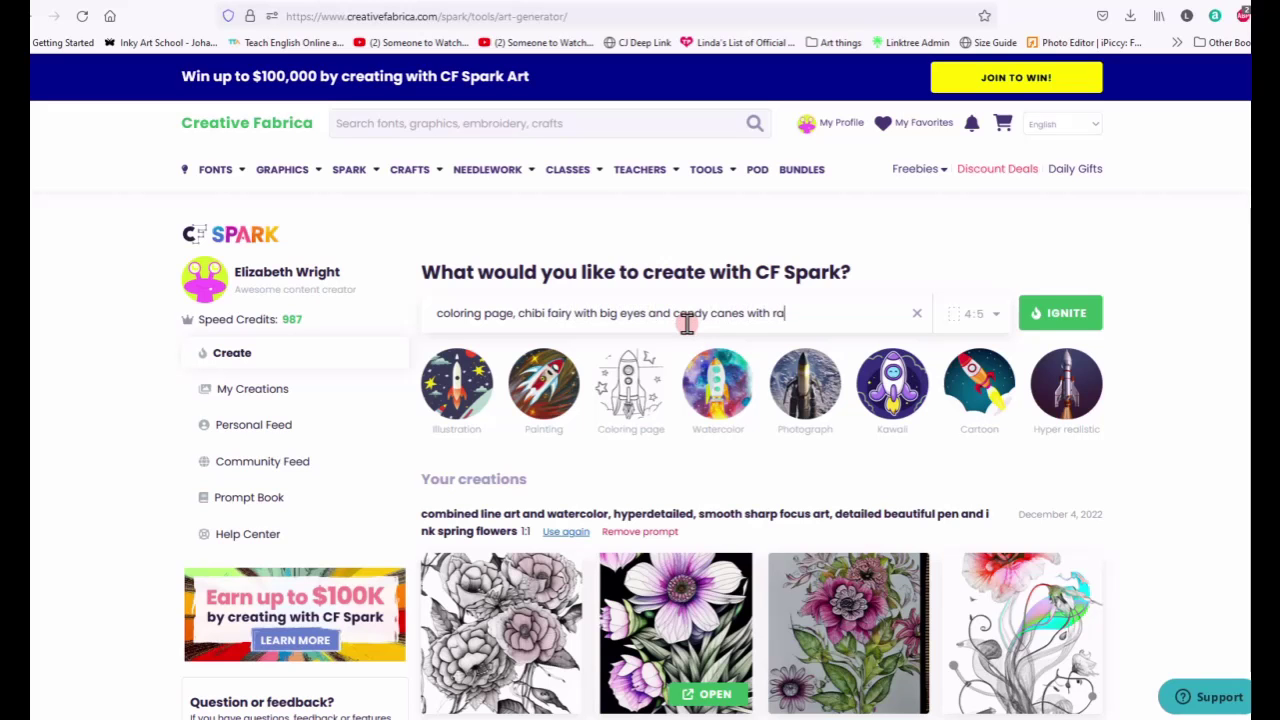
pyautogui.write('nbow in the background')
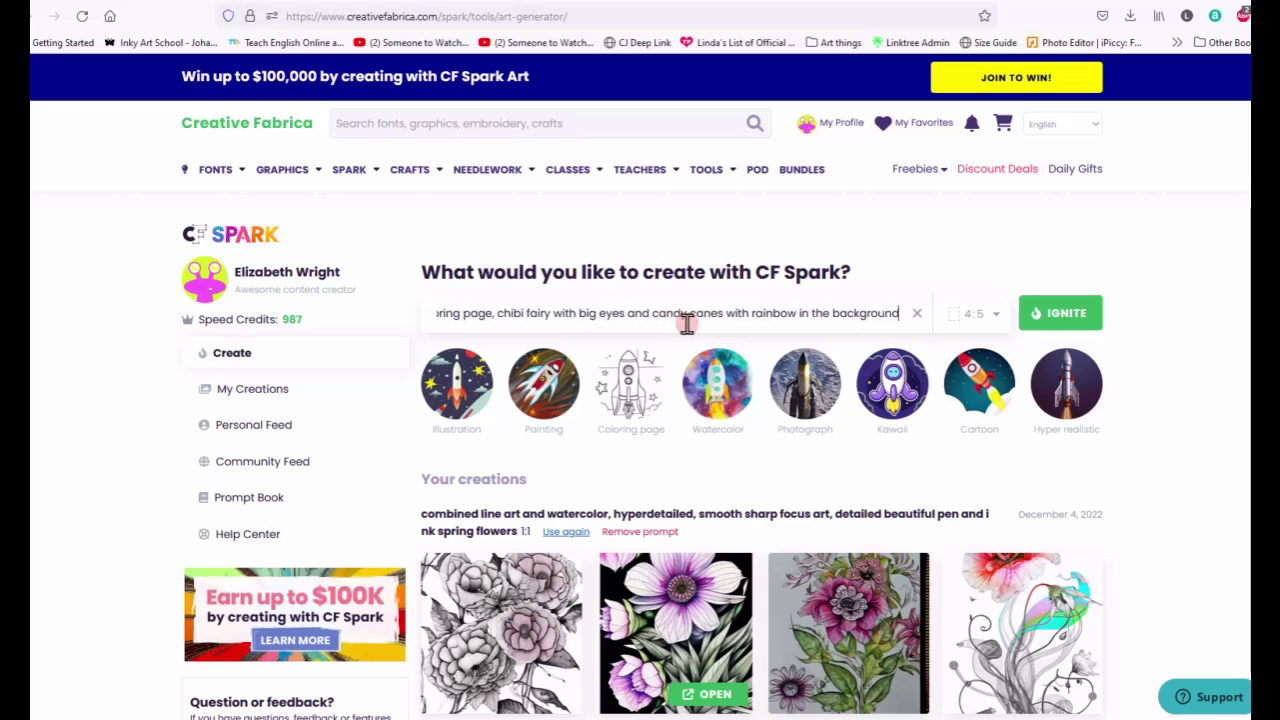
pyautogui.write(', white spaces')
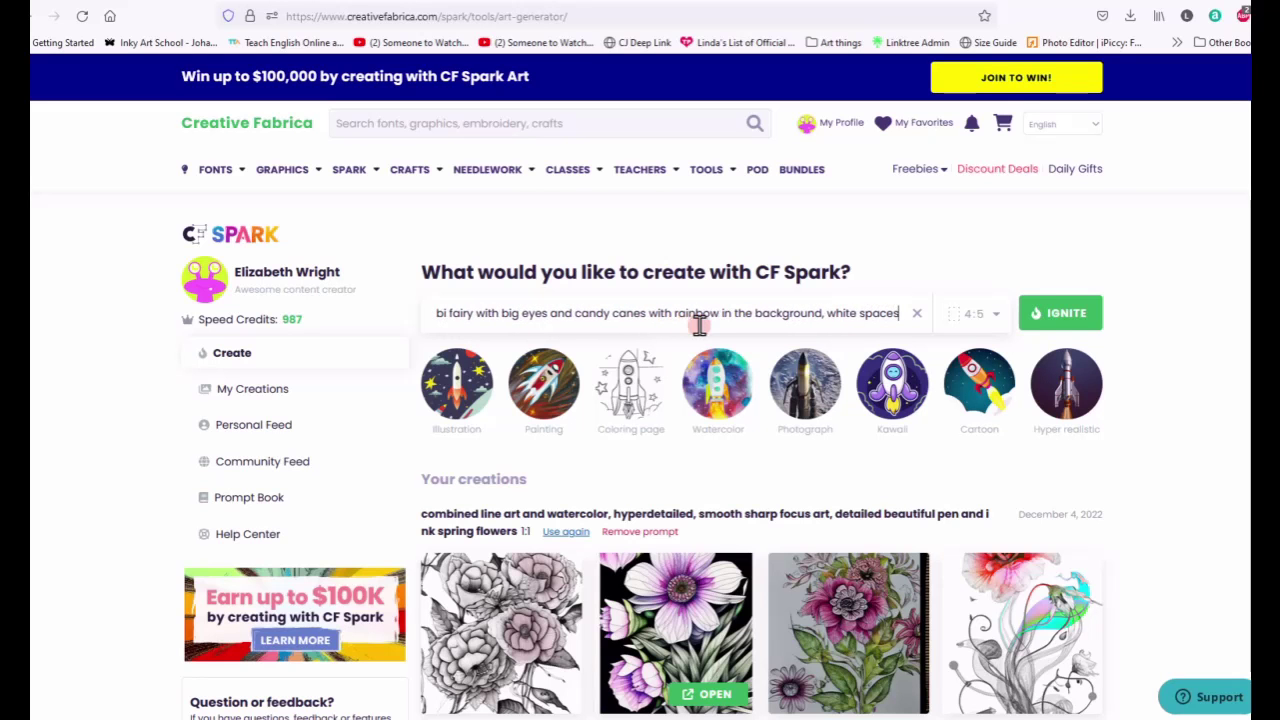
# Step: Generate the chibi fairy coloring page artworks at 4:5 and look over the four images
pyautogui.click(1063, 312)
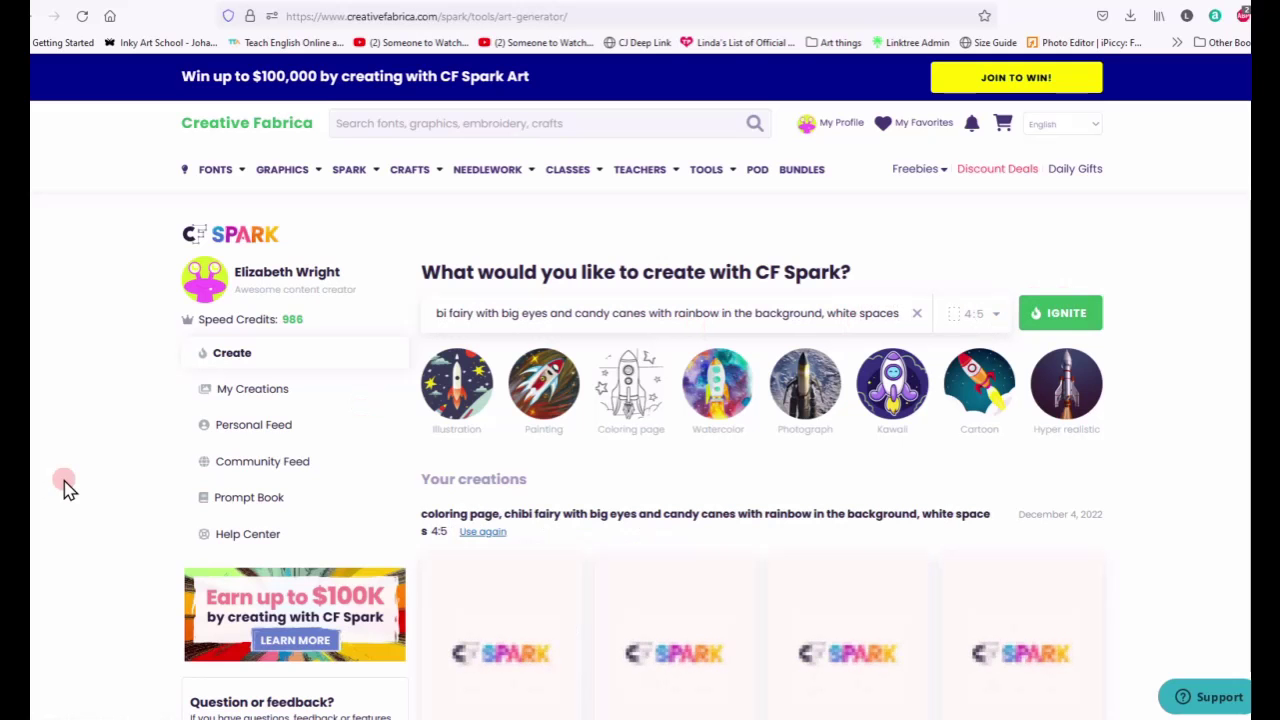
pyautogui.scroll(-3, 168, 455)
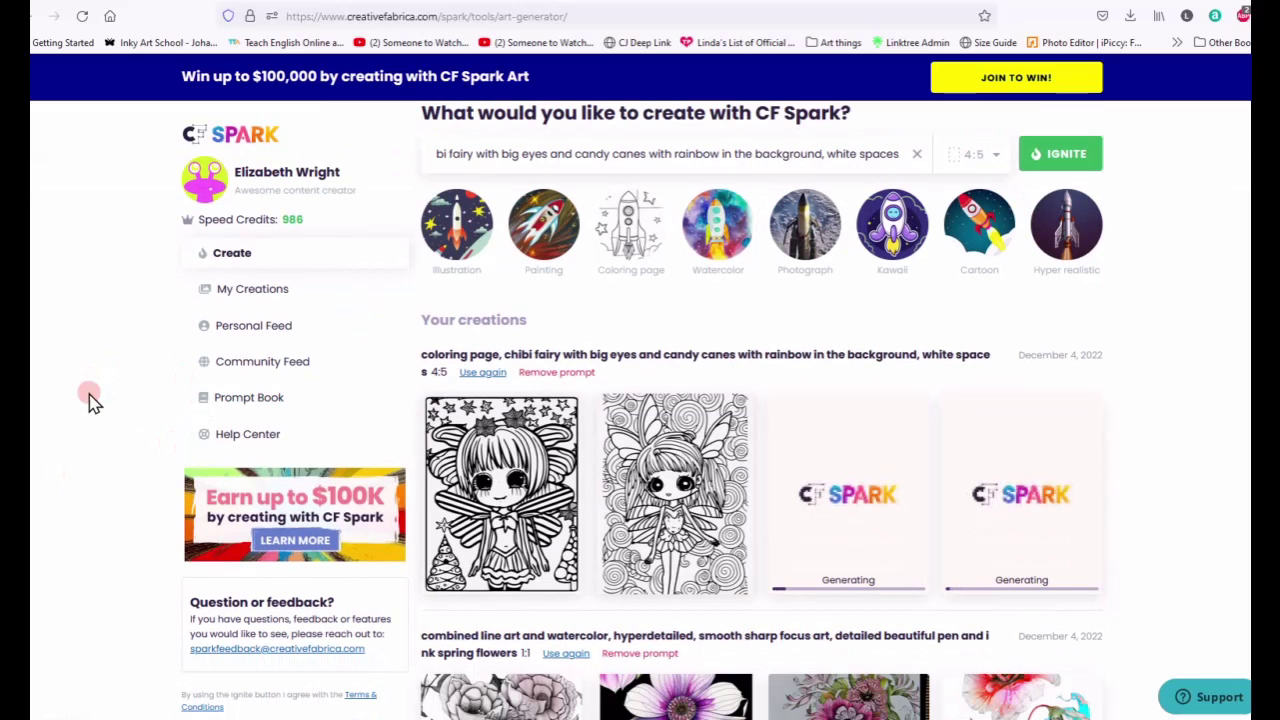
pyautogui.moveTo(618, 540)
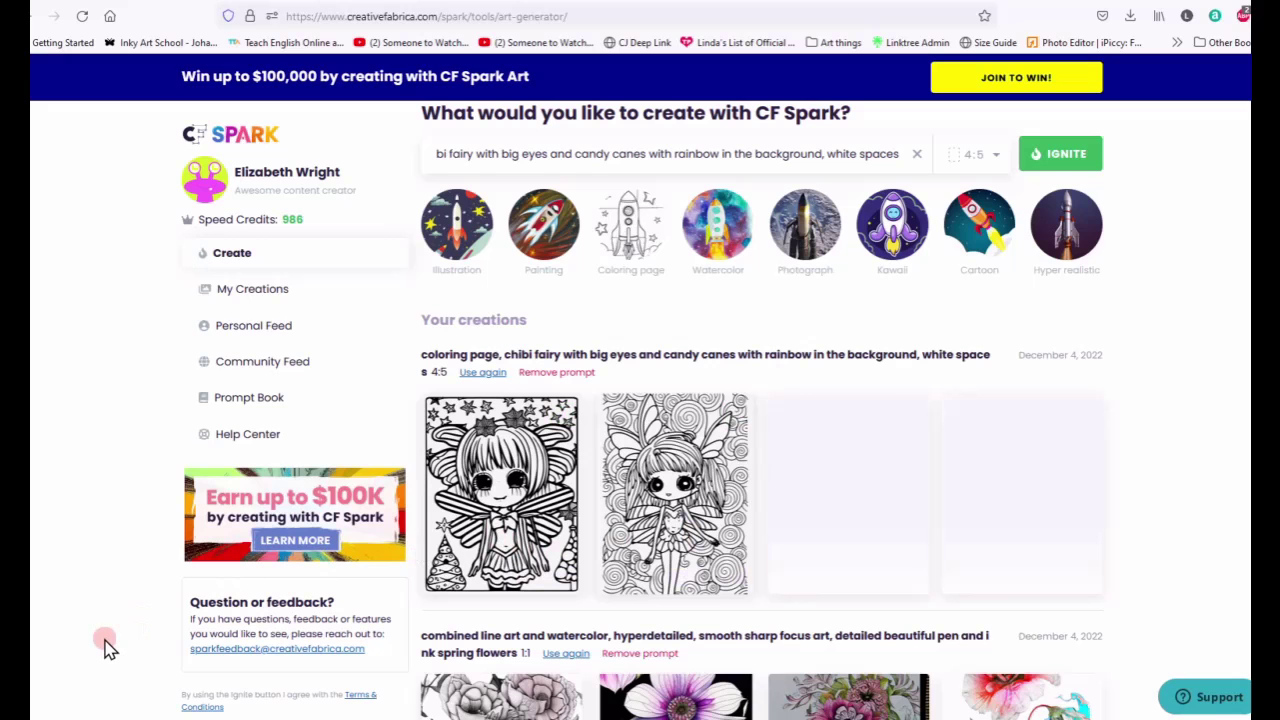
pyautogui.moveTo(845, 592)
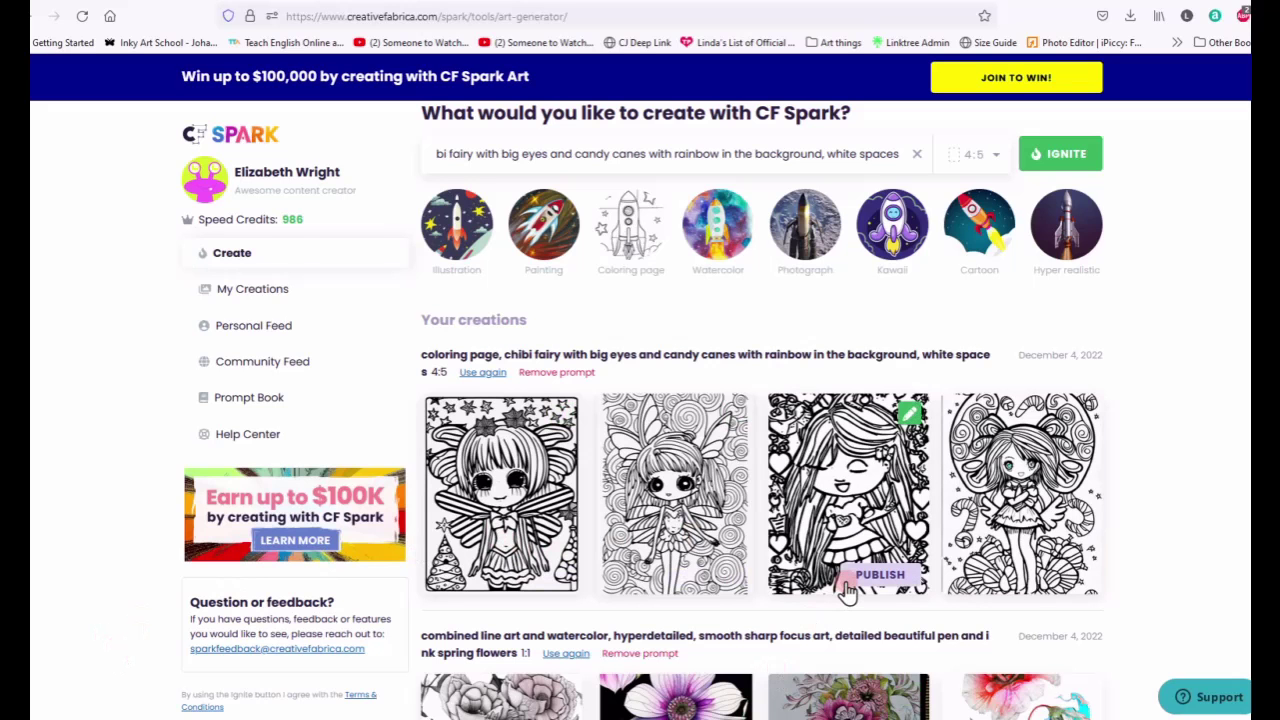
pyautogui.moveTo(1065, 578)
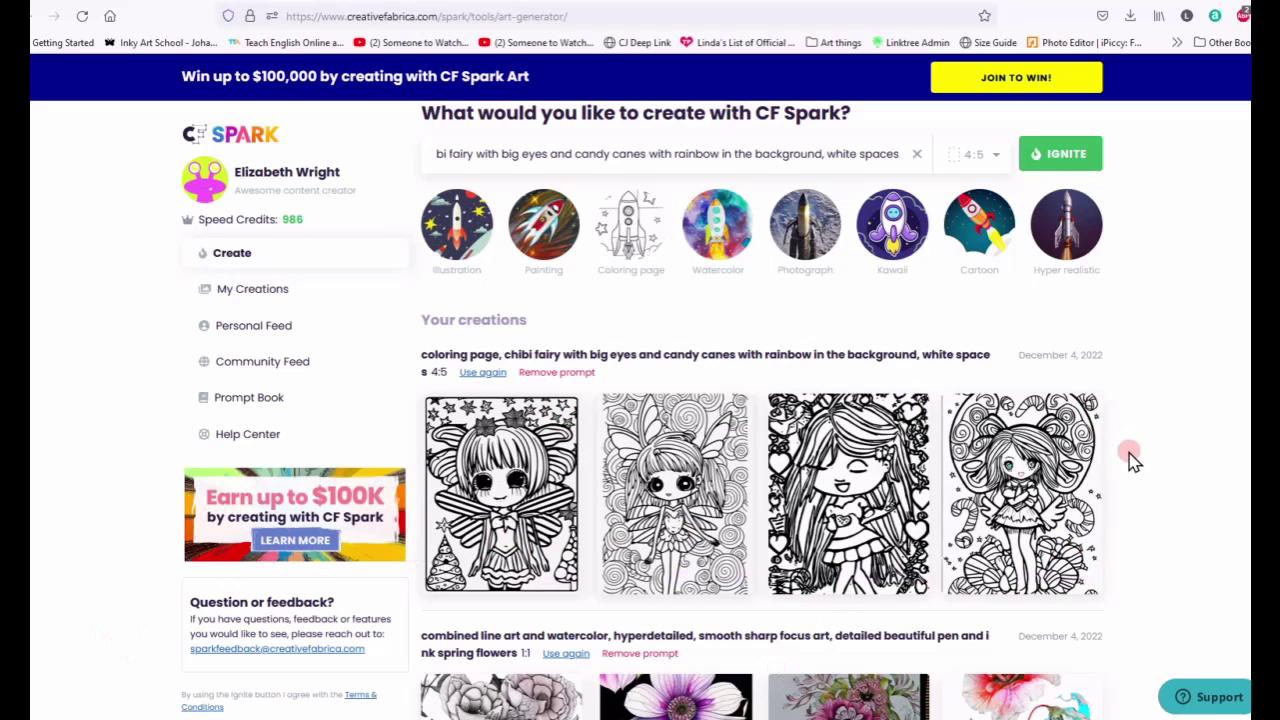
pyautogui.moveTo(1070, 530)
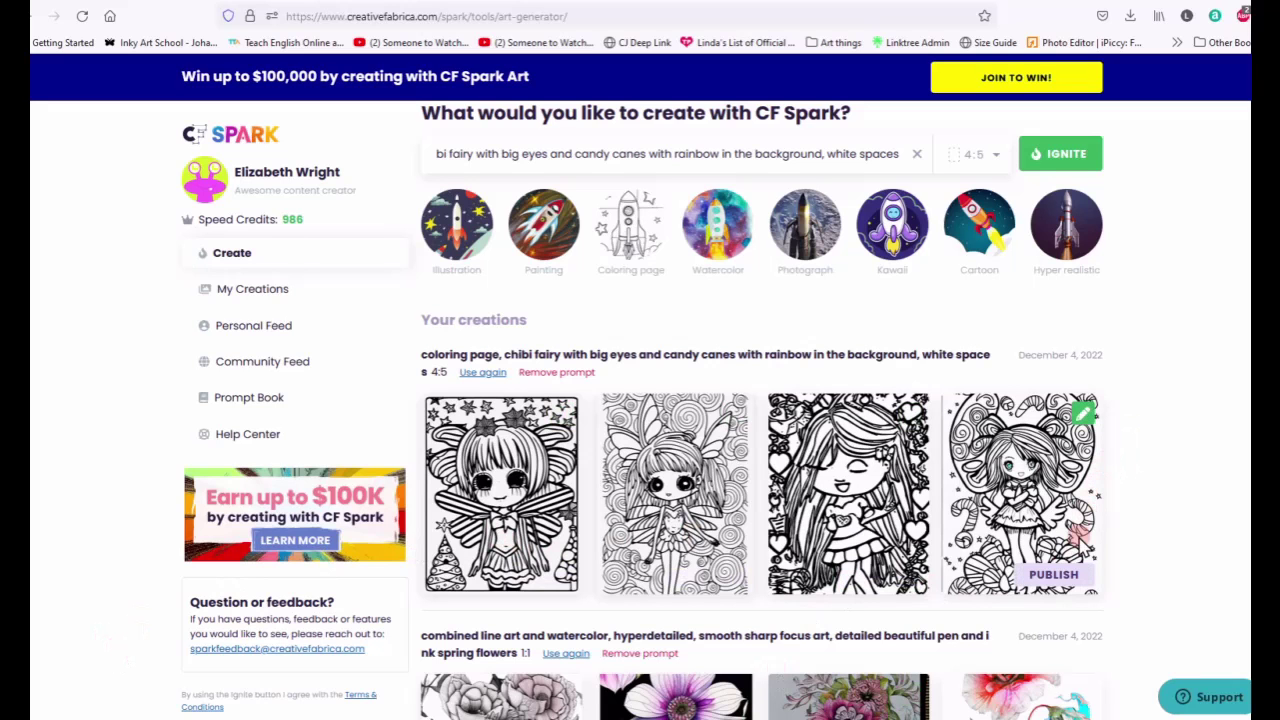
# Step: Publish the fourth, second and first of the generated chibi fairy coloring pages
pyautogui.click(1060, 580)
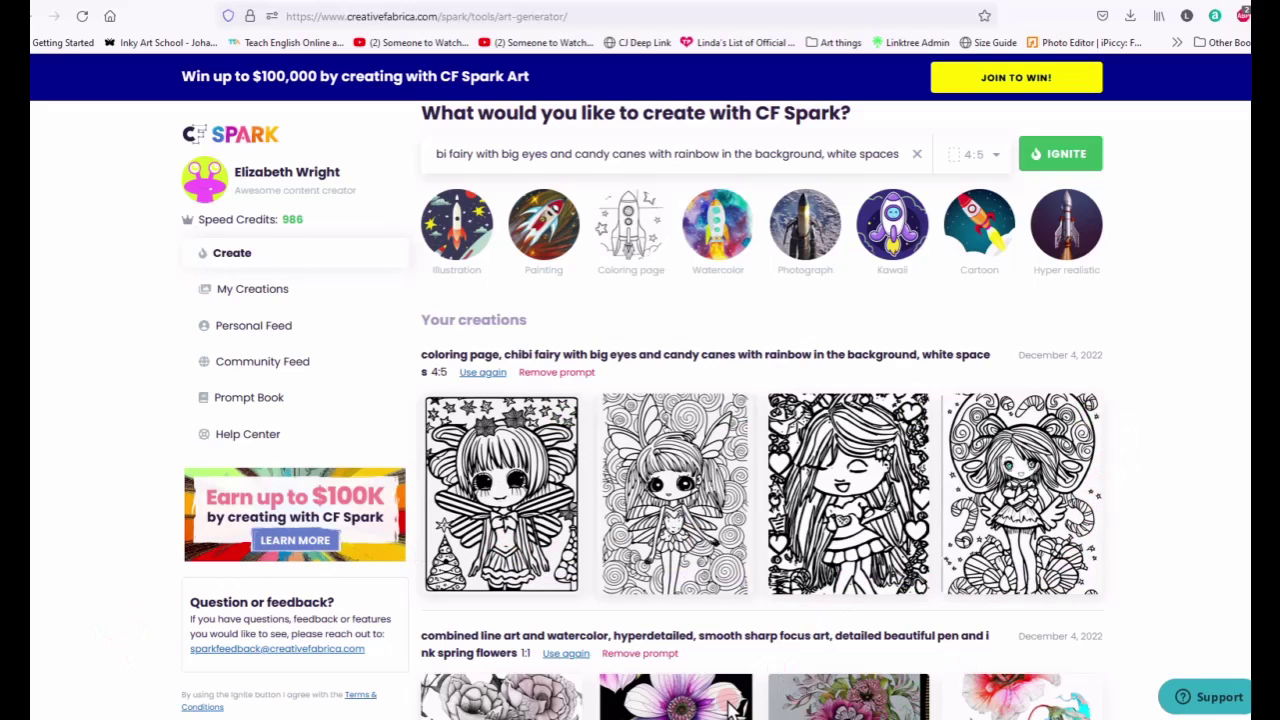
pyautogui.click(716, 578)
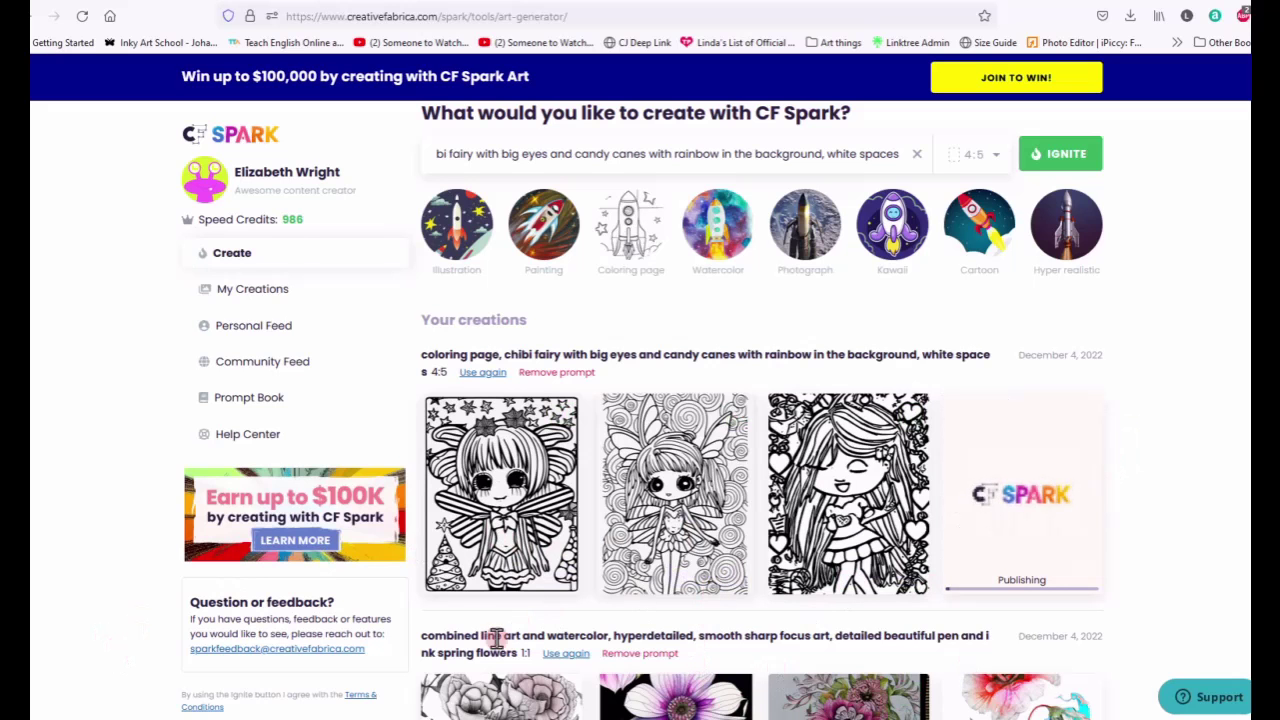
pyautogui.moveTo(530, 560)
pyautogui.click(533, 576)
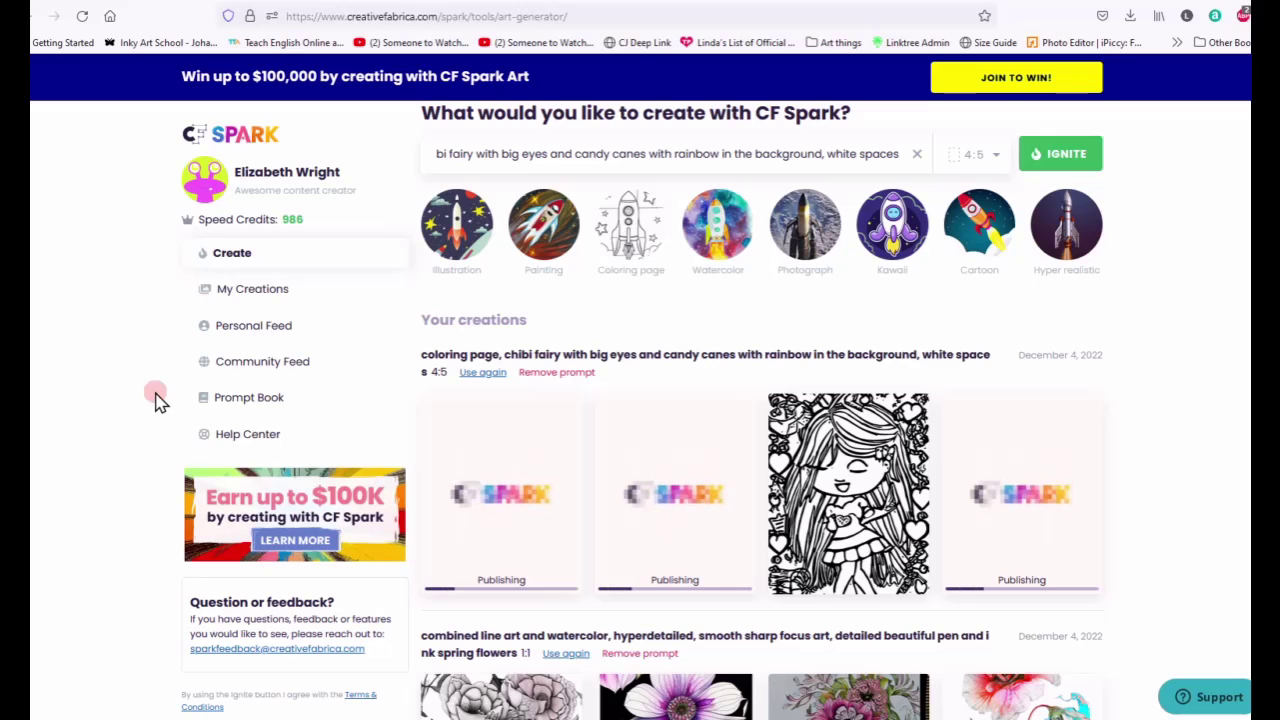
# Step: Look through the earlier generated artworks and open the page with your own published creations
pyautogui.scroll(-8, 157, 400)
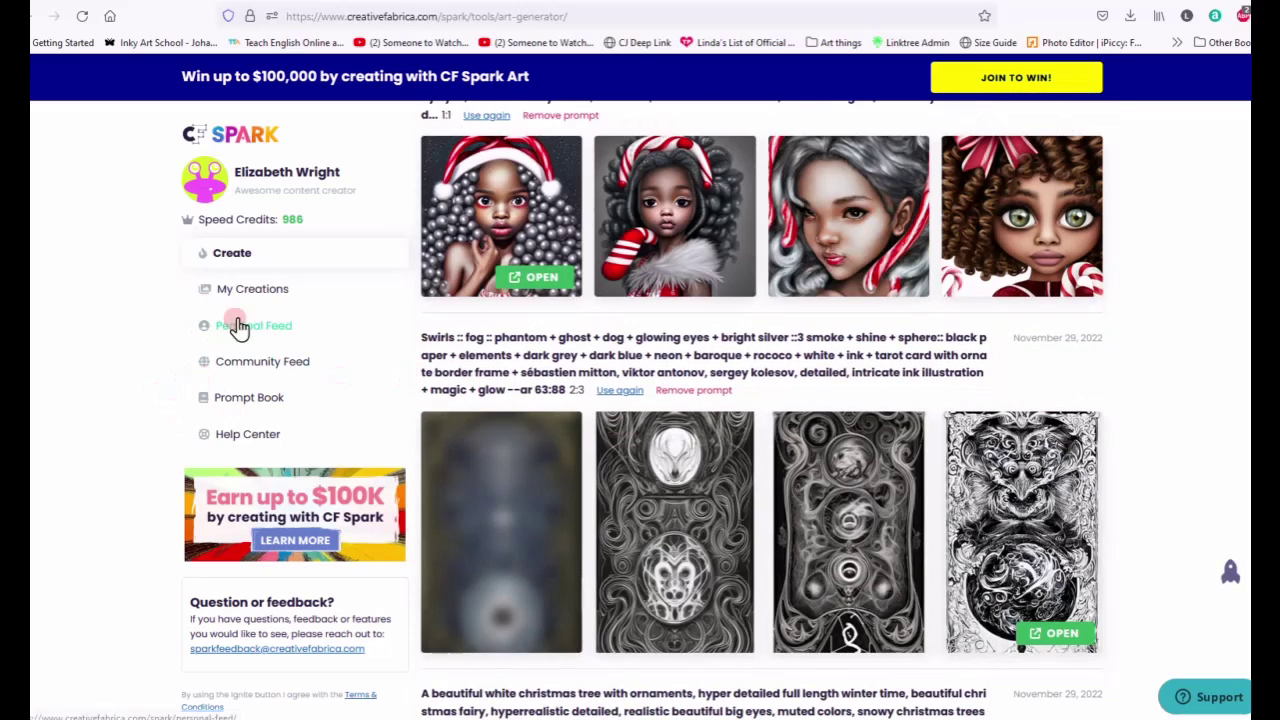
pyautogui.scroll(4, 57, 366)
pyautogui.click(257, 289)
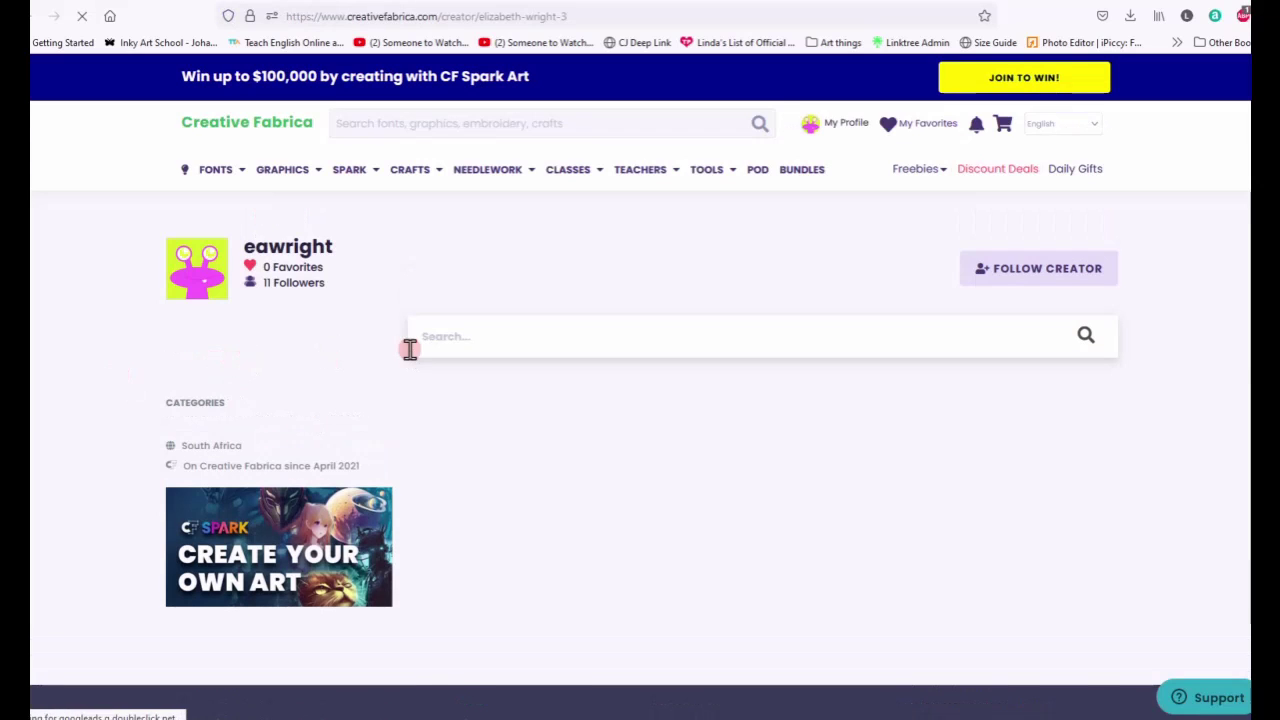
# Step: Open the published "Hyper Detailed Psychedelic Sketch Pen and Ink" creation and examine its artwork and prompt
pyautogui.scroll(-3, 420, 350)
pyautogui.scroll(-1, 420, 355)
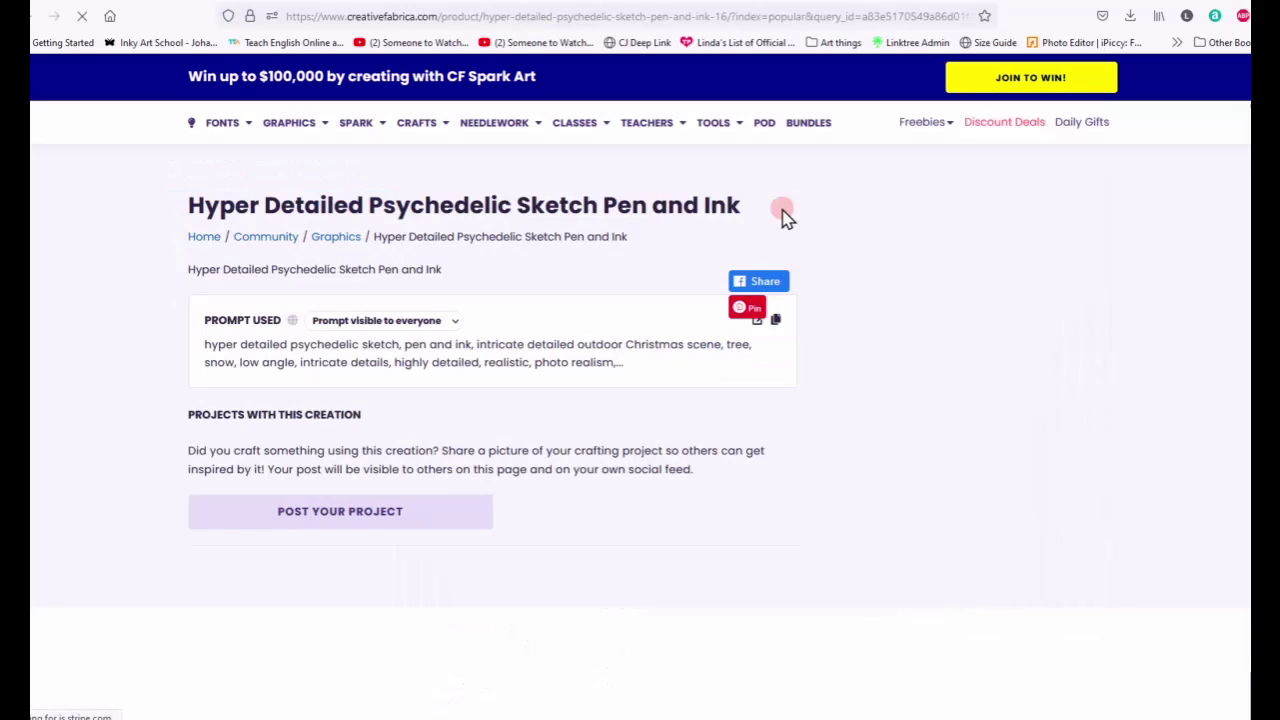
pyautogui.scroll(-4, 120, 580)
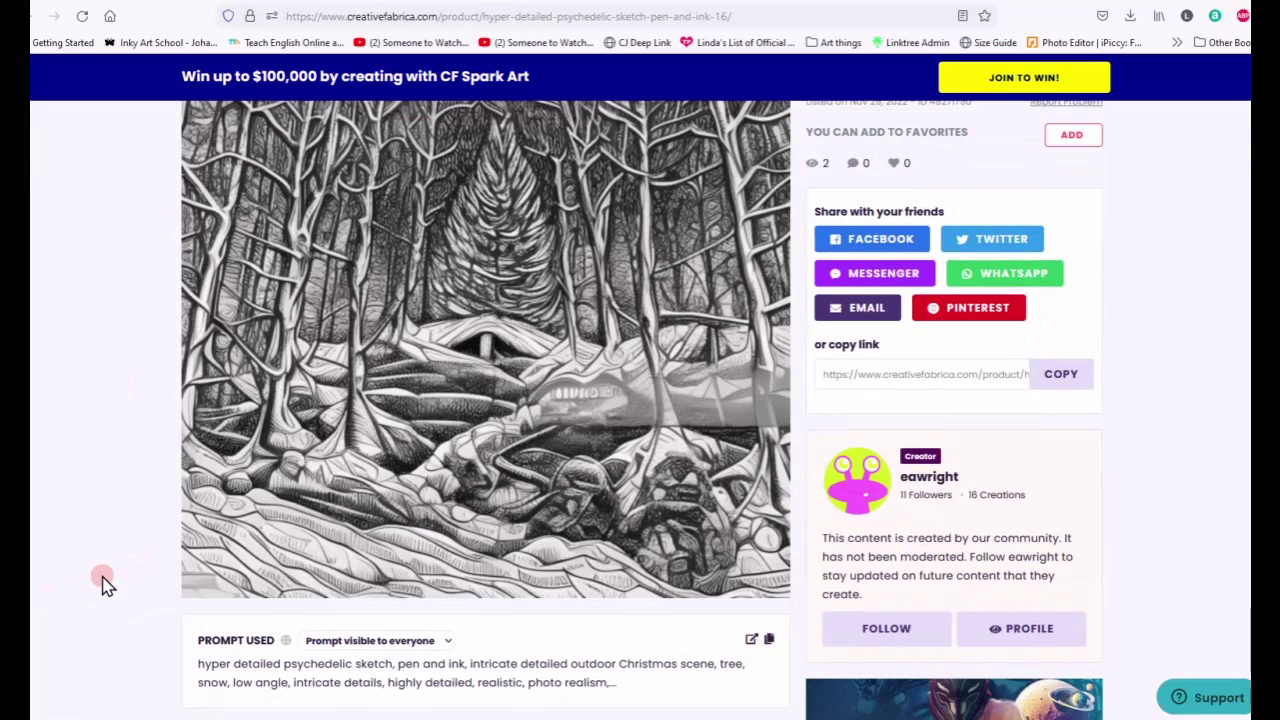
pyautogui.scroll(3, 137, 563)
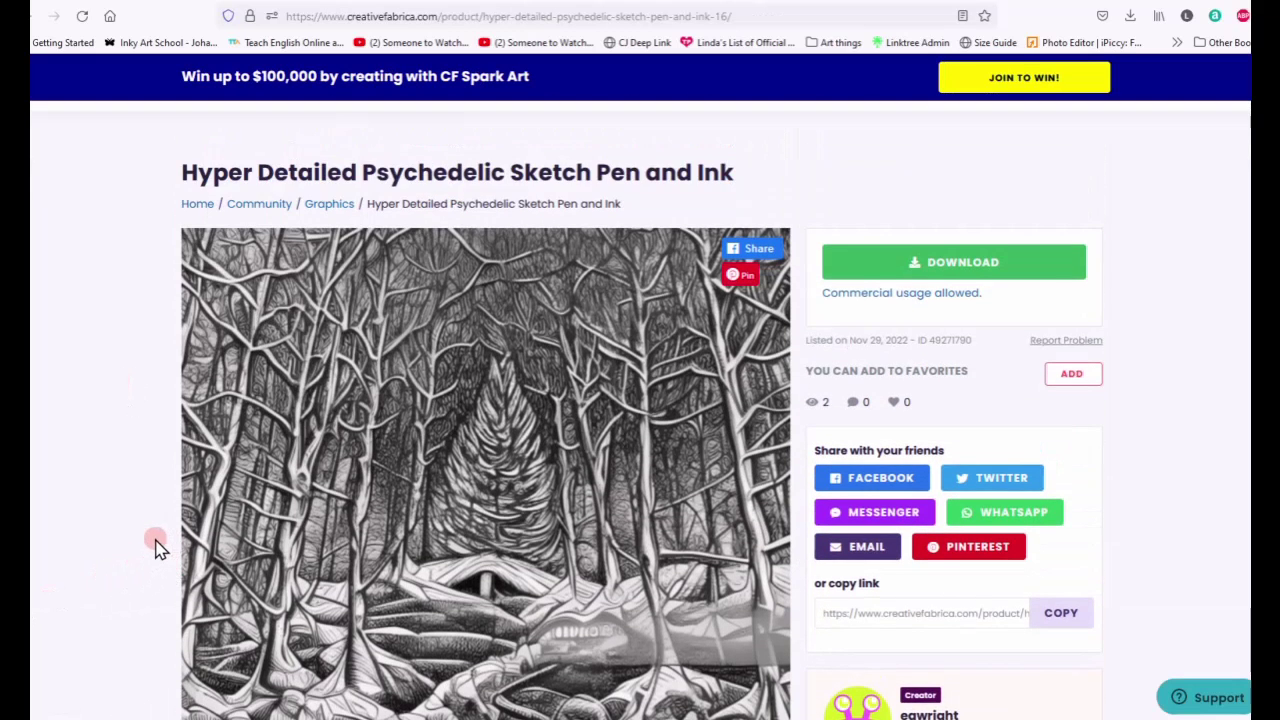
pyautogui.scroll(-1, 157, 545)
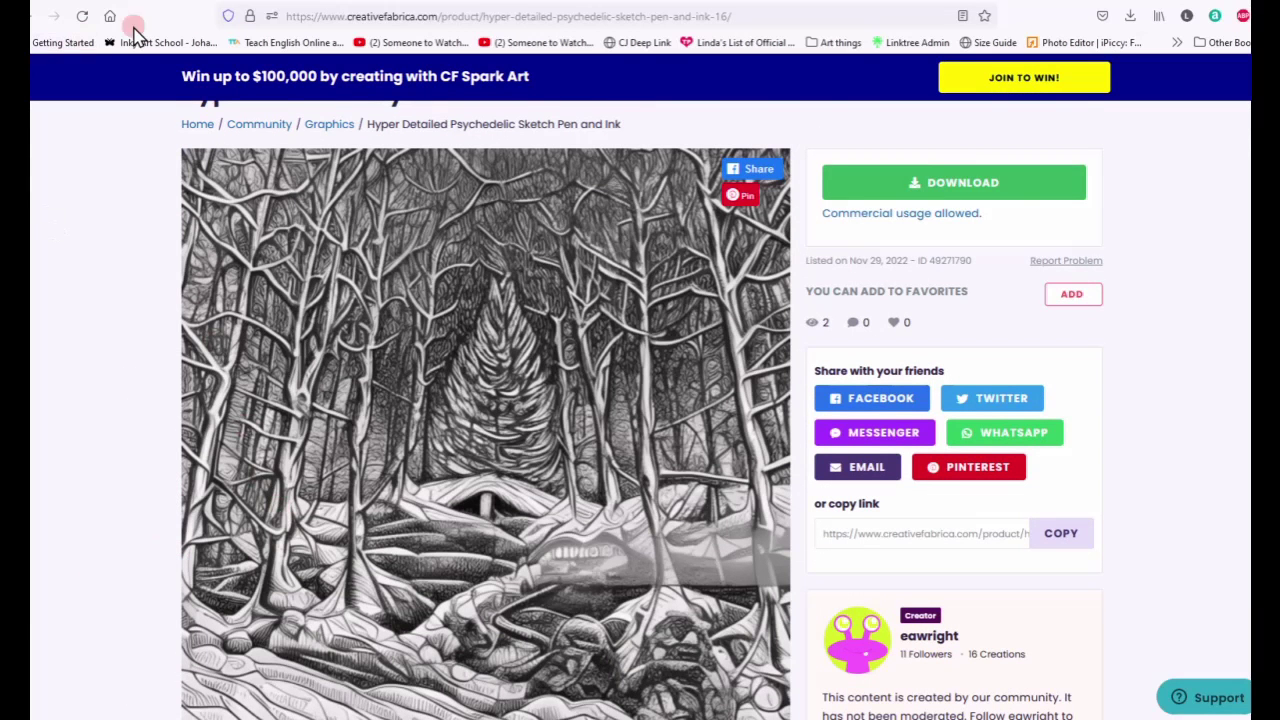
# Step: Return to the CF Spark art generator page and look through the earlier generated artworks and their prompts
pyautogui.click(170, 5)
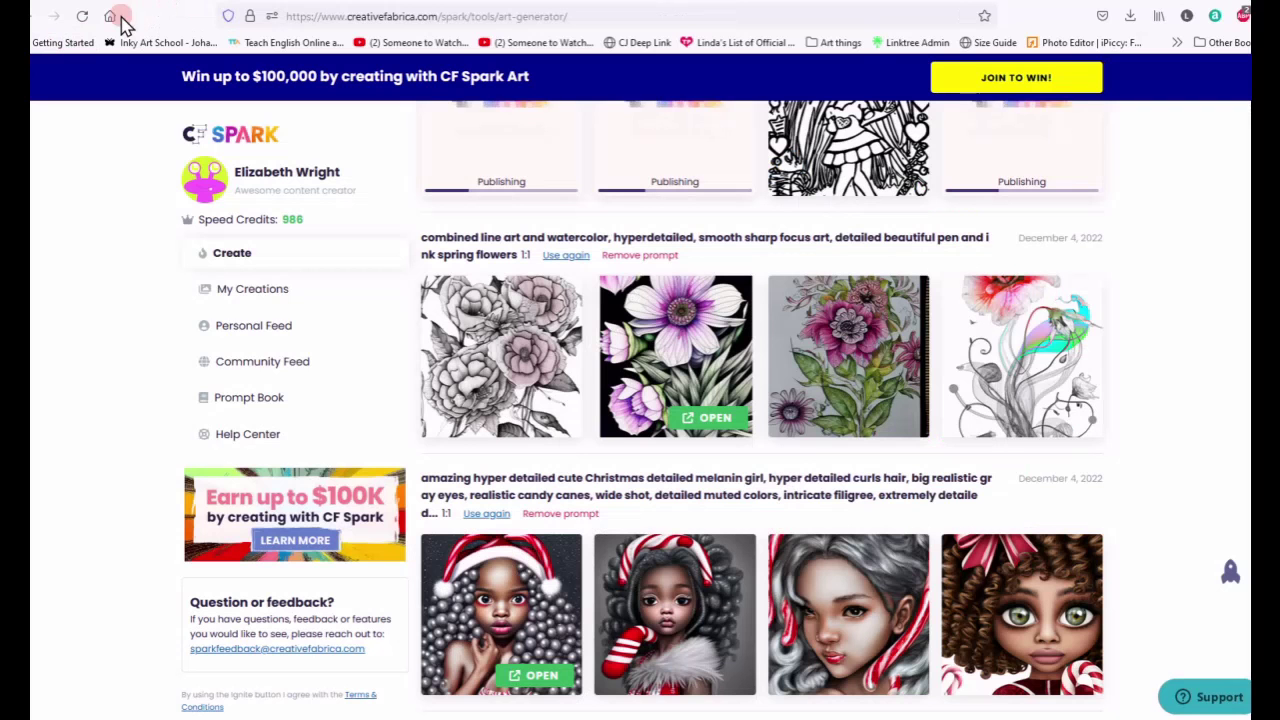
pyautogui.scroll(-10, 415, 355)
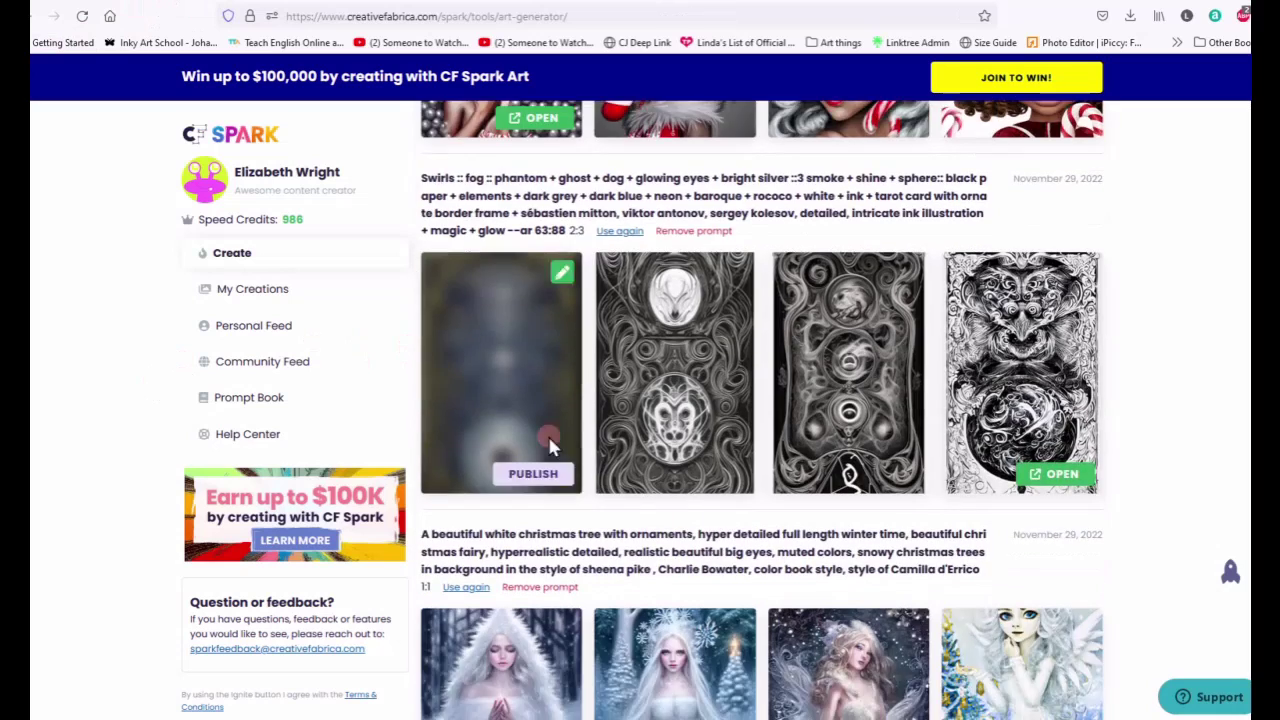
pyautogui.scroll(-9, 610, 445)
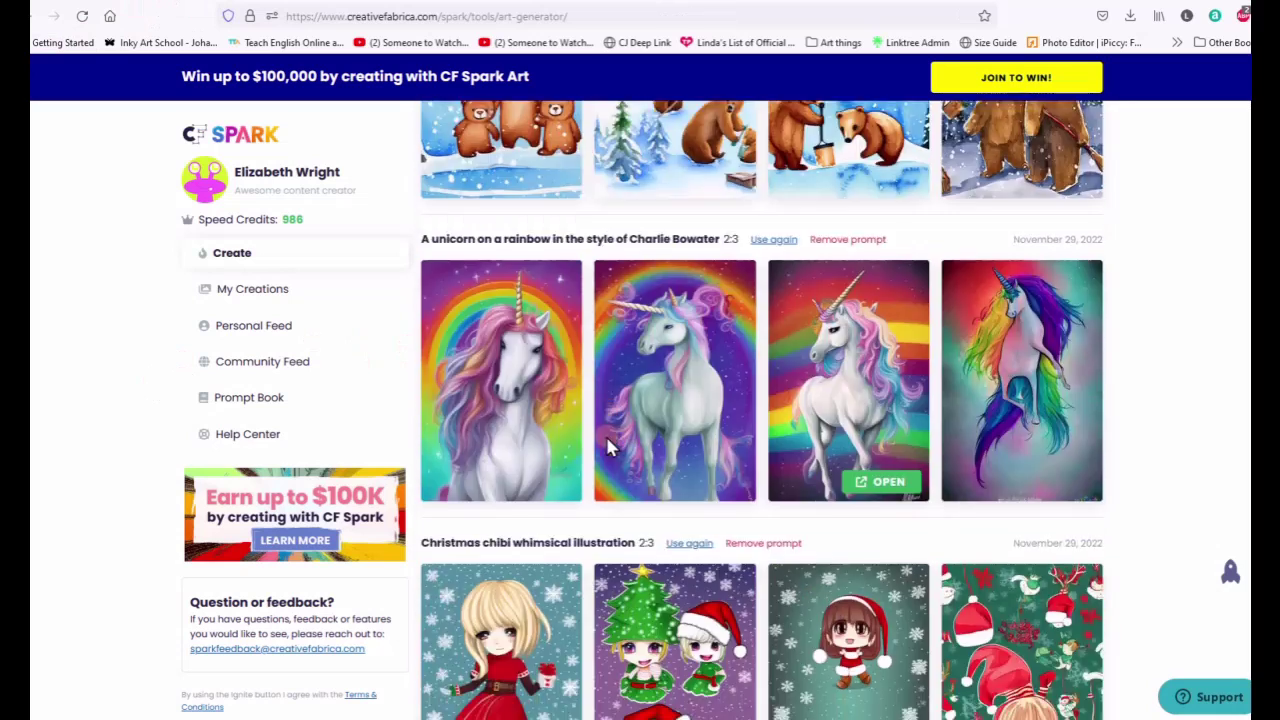
pyautogui.scroll(8, 607, 445)
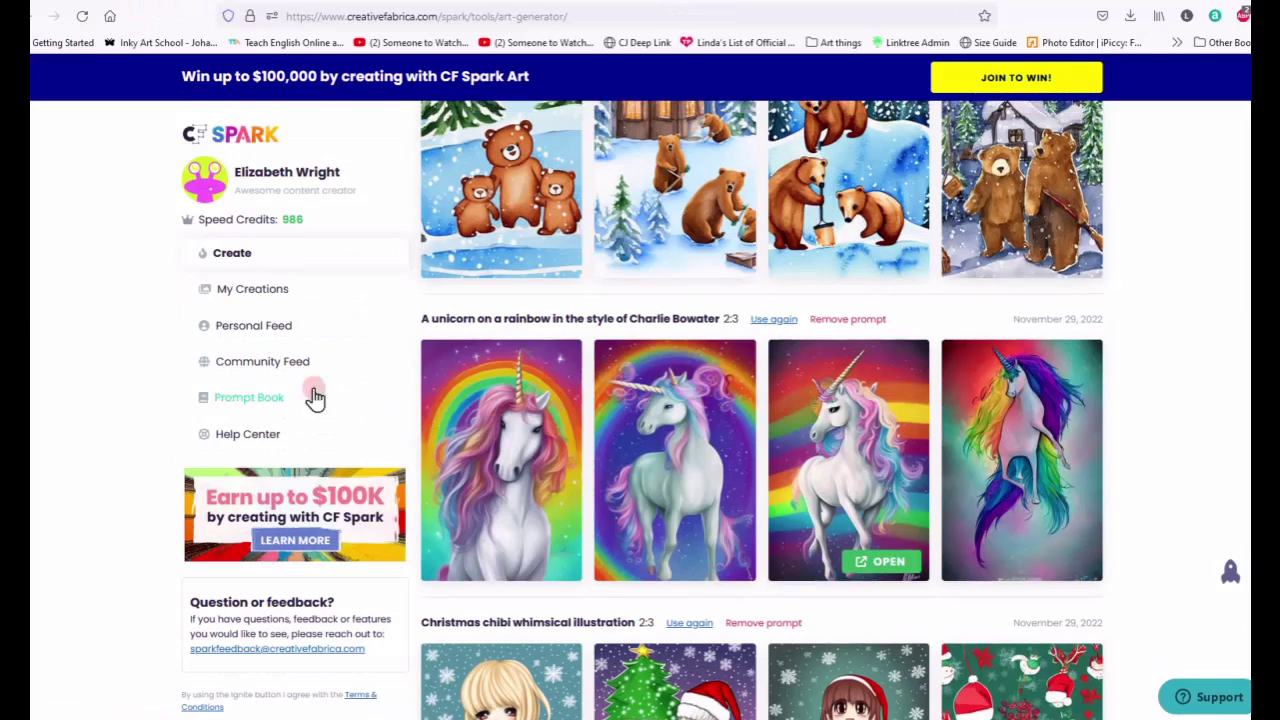
# Step: Open the page with your own creations and examine the whole gallery of published artworks down to the oldest one
pyautogui.click(240, 290)
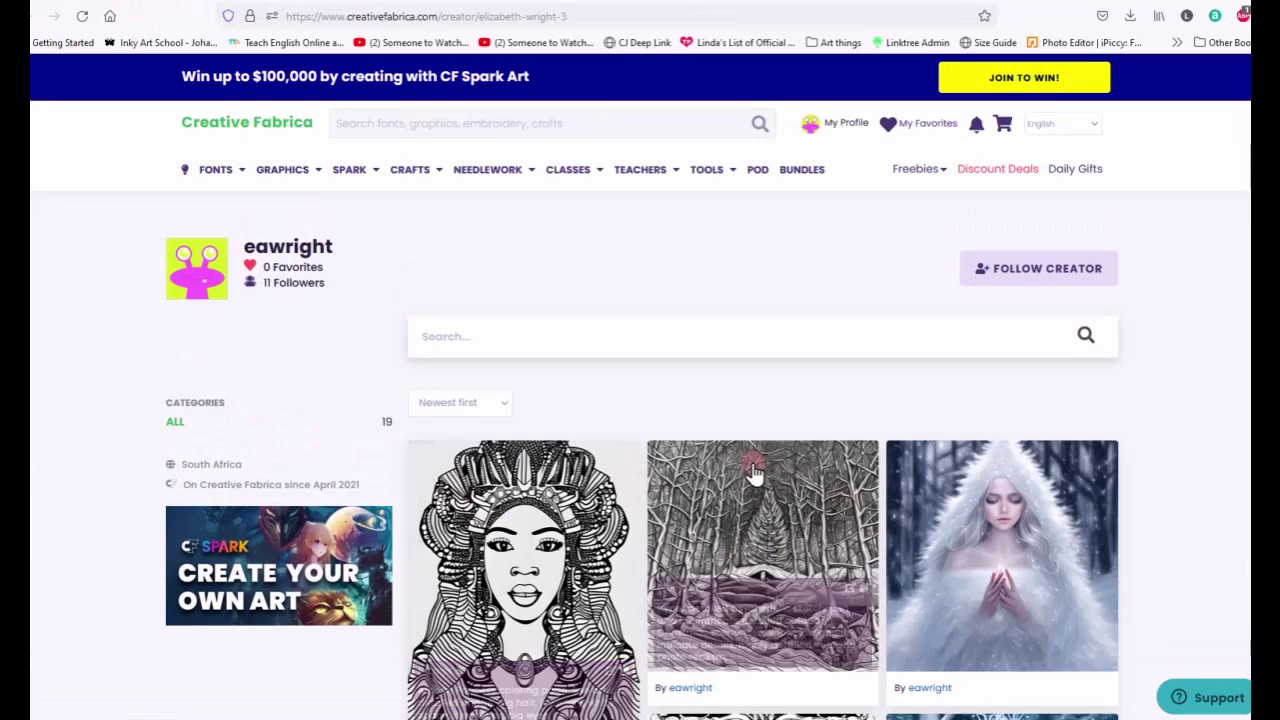
pyautogui.scroll(-4, 640, 480)
pyautogui.scroll(-5, 522, 492)
pyautogui.scroll(-3, 726, 455)
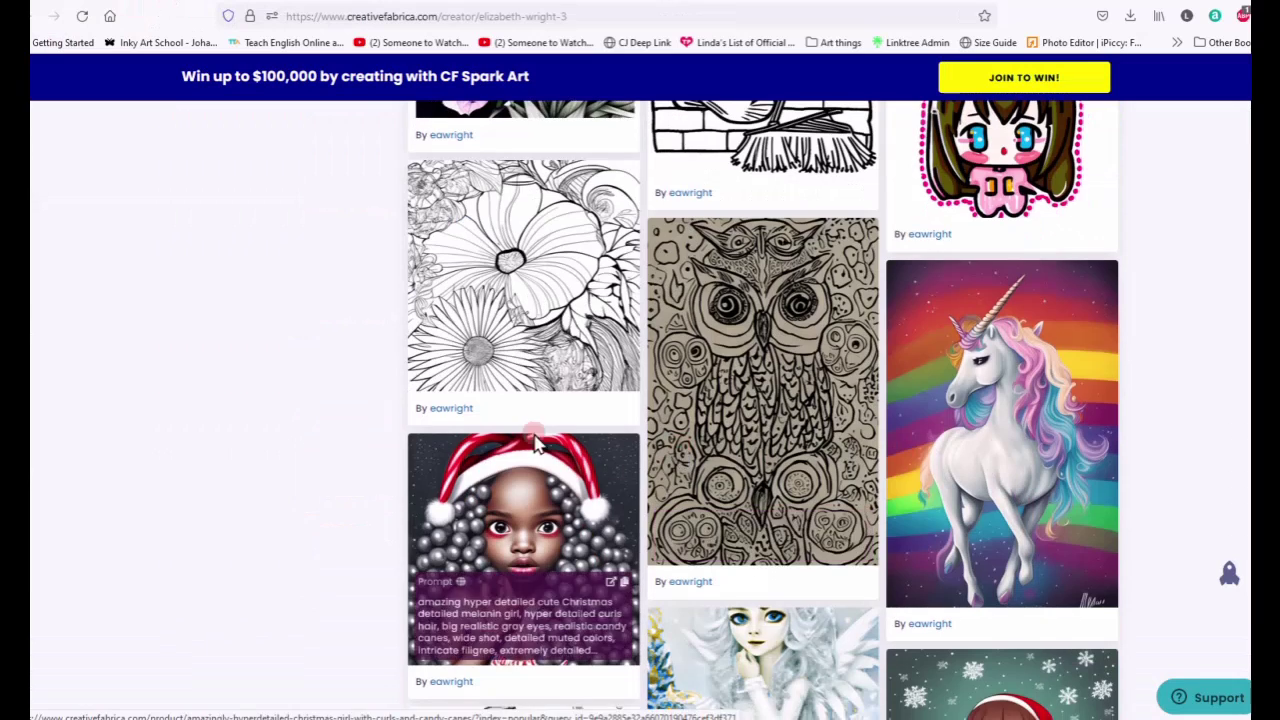
pyautogui.scroll(-3, 765, 335)
pyautogui.scroll(-1, 765, 335)
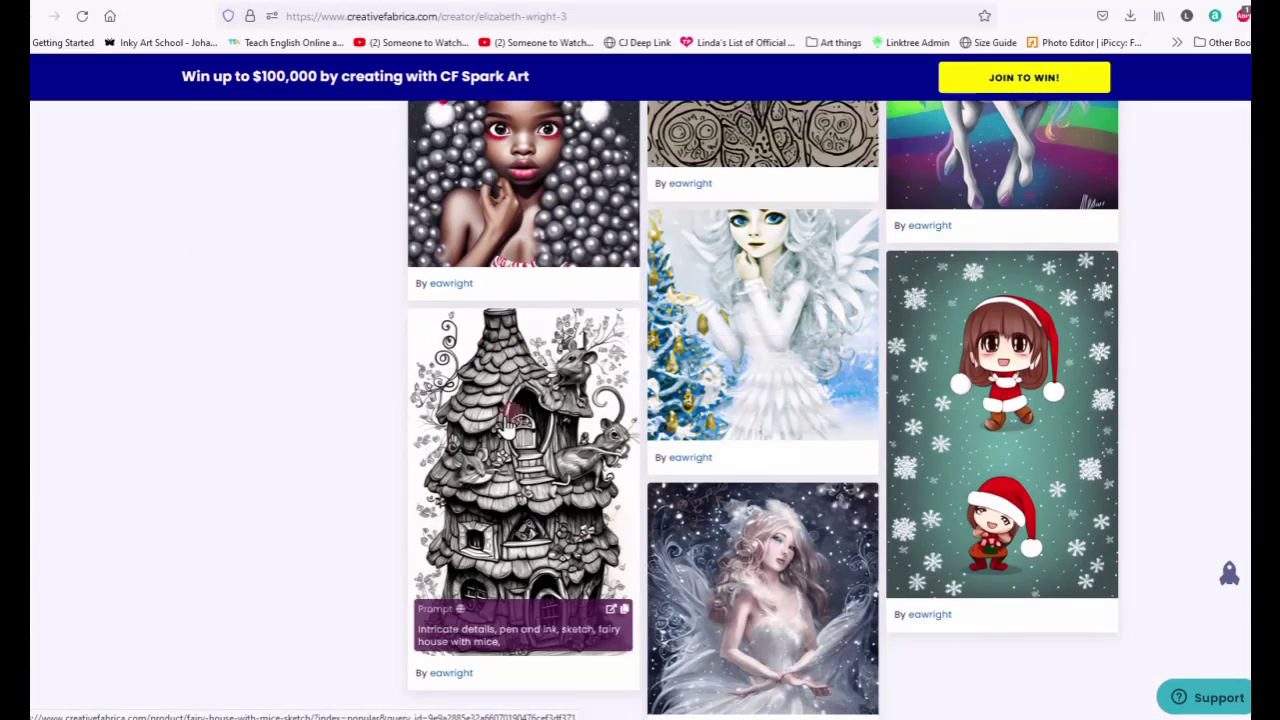
pyautogui.scroll(-5, 480, 420)
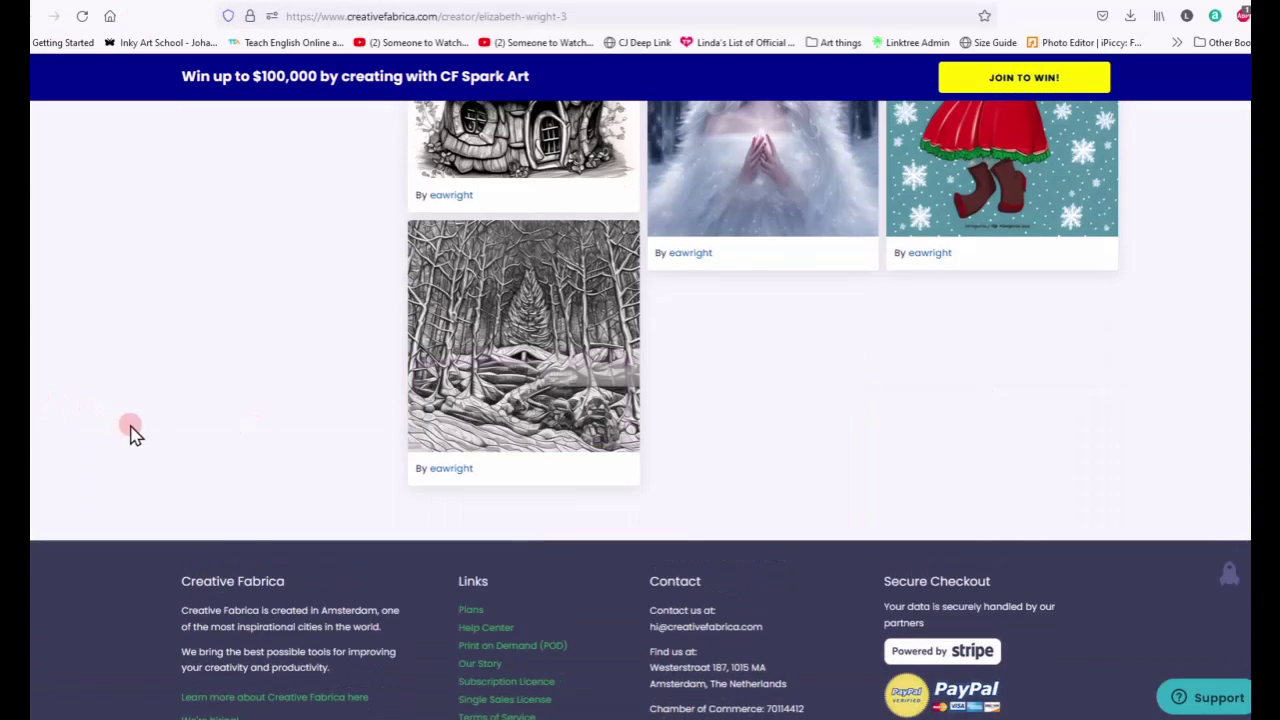
pyautogui.scroll(10, 163, 423)
pyautogui.scroll(10, 163, 423)
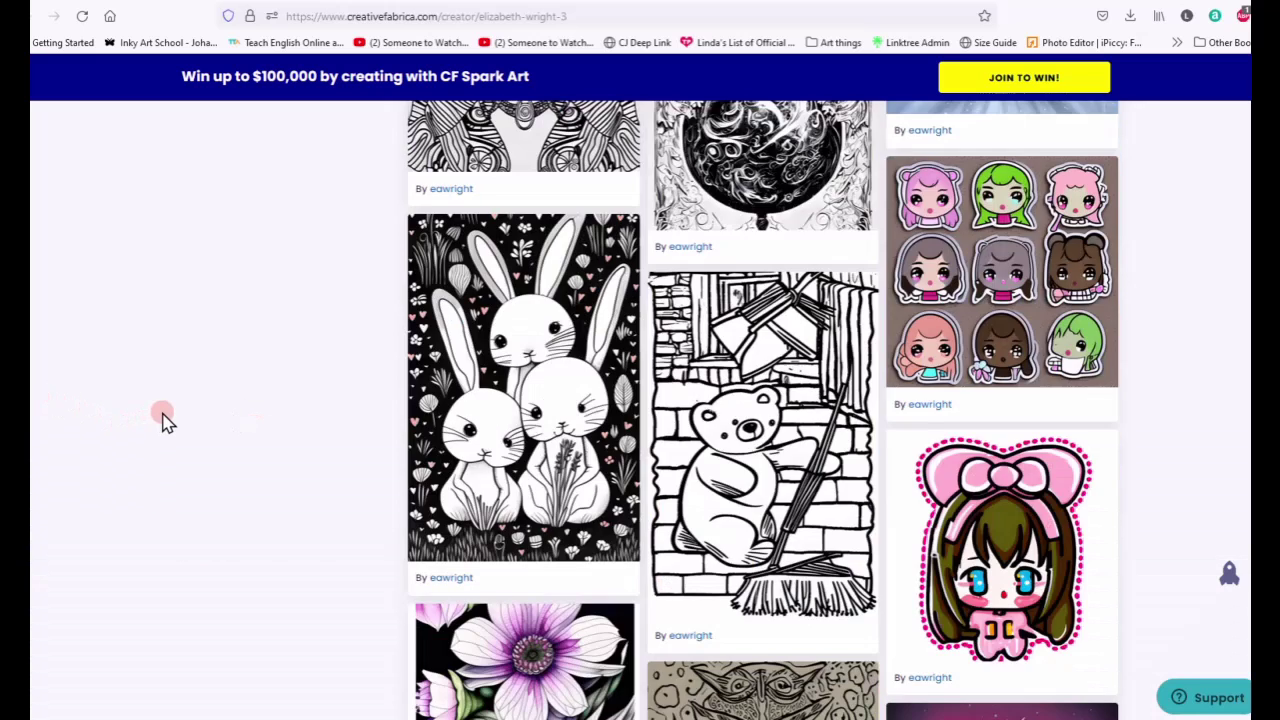